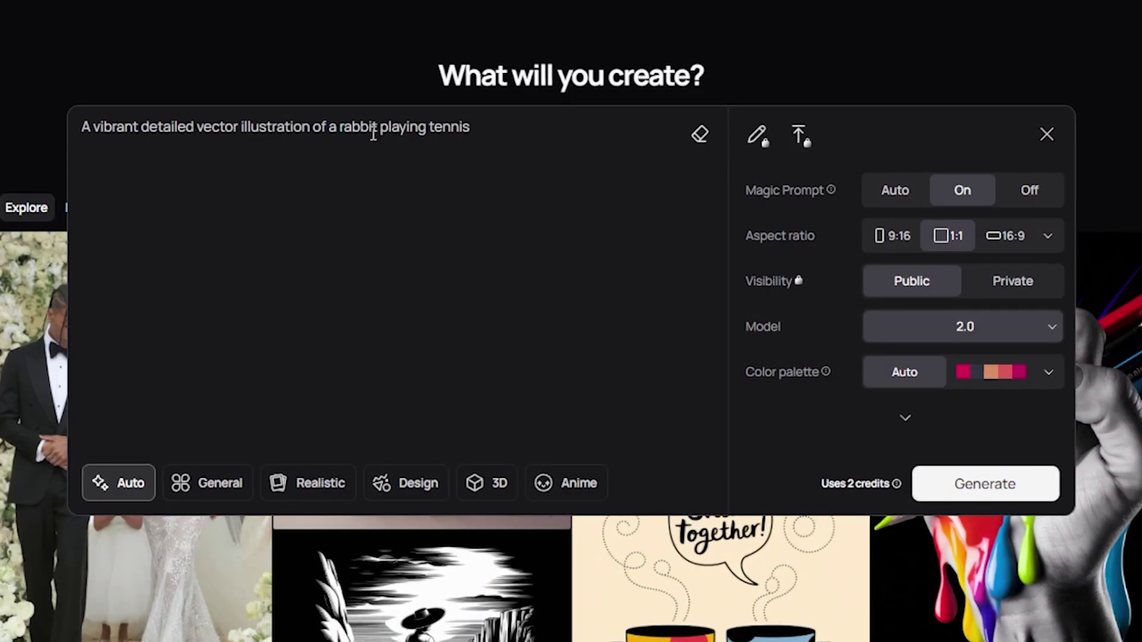
Change the prompt's rabbit to lion and tennis to football.
{"action": "double_click", "coordinate": [374, 128]}
{"action": "key", "text": "BackSpace"}
{"action": "type", "text": "lion"}
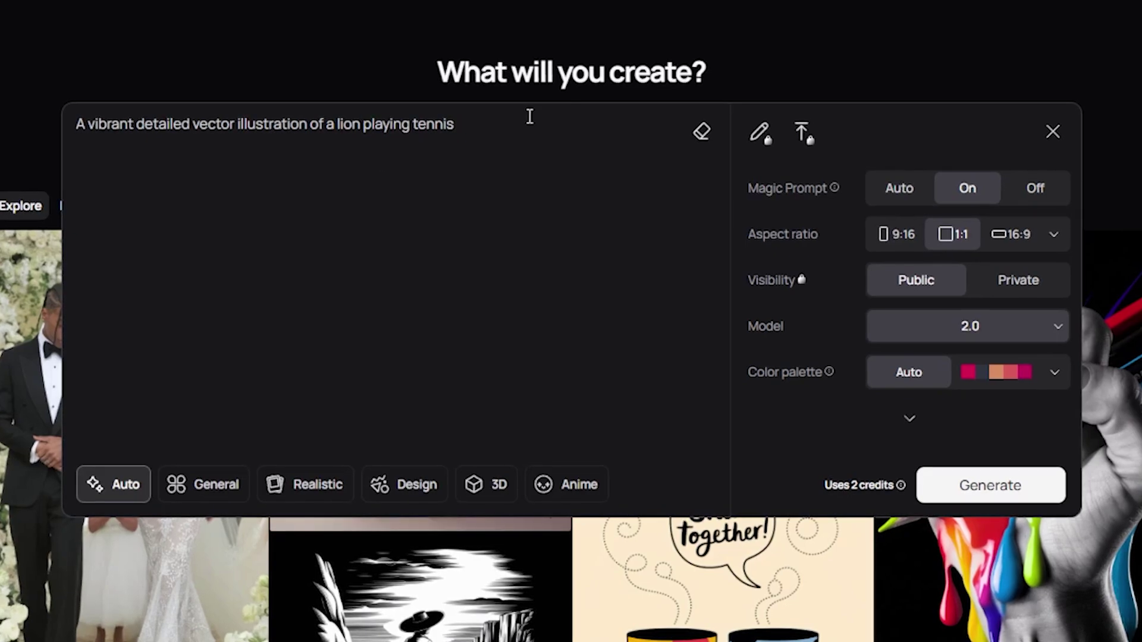
{"action": "double_click", "coordinate": [436, 124]}
{"action": "key", "text": "BackSpace"}
{"action": "type", "text": "football"}
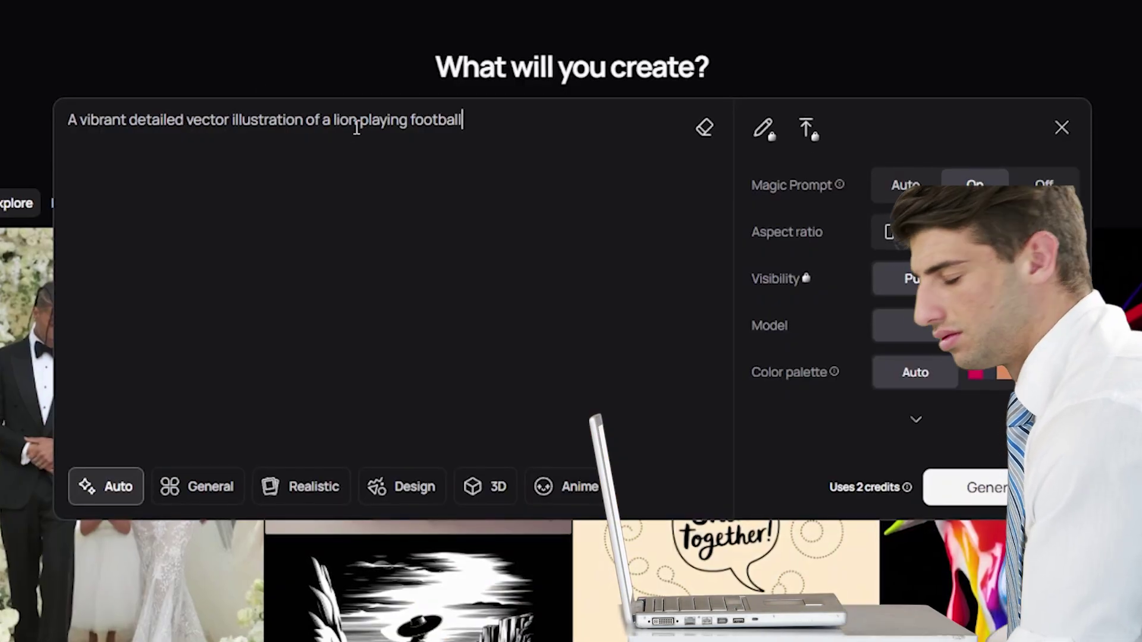
Swap lion for elephant and football for basketball in the prompt.
{"action": "double_click", "coordinate": [350, 122]}
{"action": "key", "text": "BackSpace"}
{"action": "type", "text": "e"}
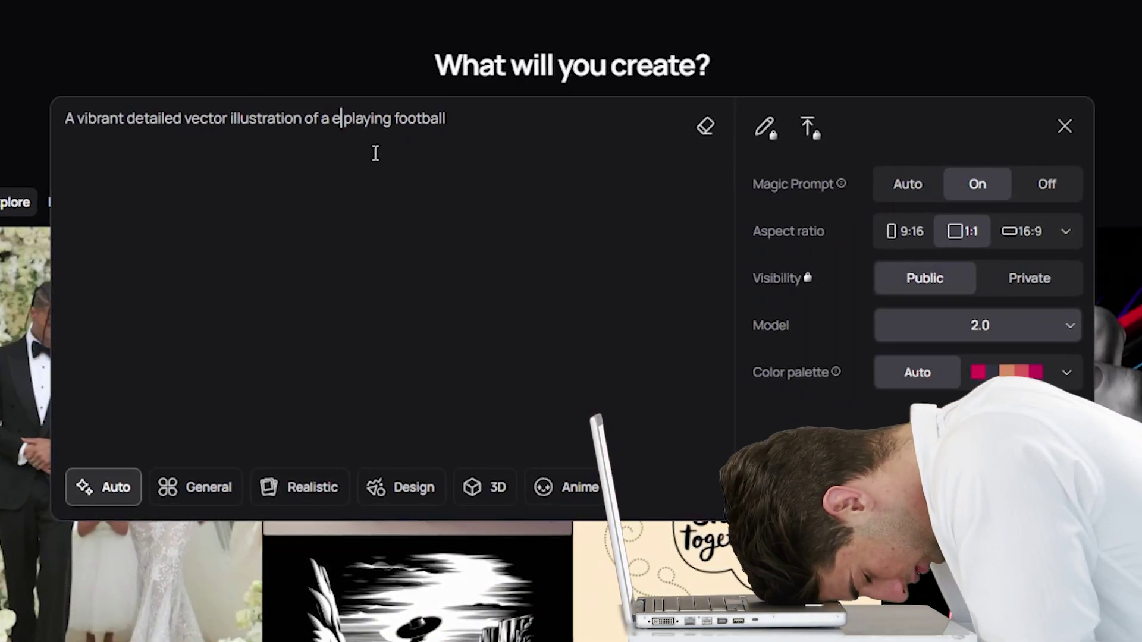
{"action": "type", "text": "lephant"}
{"action": "double_click", "coordinate": [450, 124]}
{"action": "type", "text": "basket"}
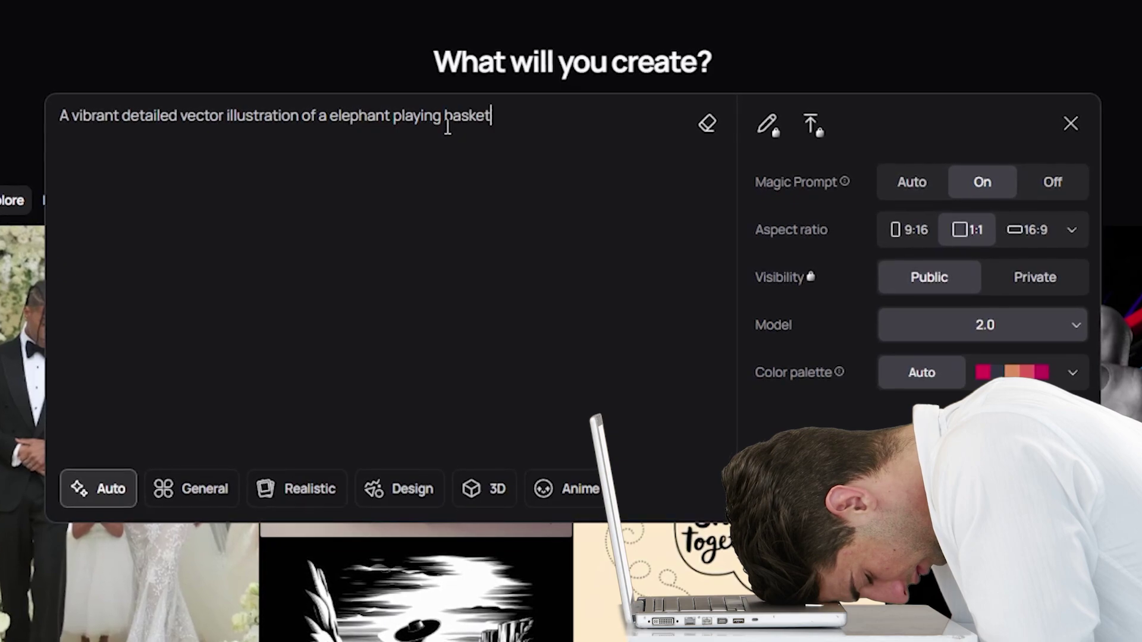
{"action": "type", "text": "ball"}
Replace elephant with fox and turn basketball into baseball.
{"action": "left_click", "coordinate": [389, 124]}
{"action": "key", "text": "BackSpace"}
{"action": "key", "text": "BackSpace"}
{"action": "key", "text": "BackSpace"}
{"action": "key", "text": "BackSpace"}
{"action": "key", "text": "BackSpace"}
{"action": "key", "text": "BackSpace"}
{"action": "key", "text": "BackSpace"}
{"action": "key", "text": "BackSpace"}
{"action": "type", "text": "fo"}
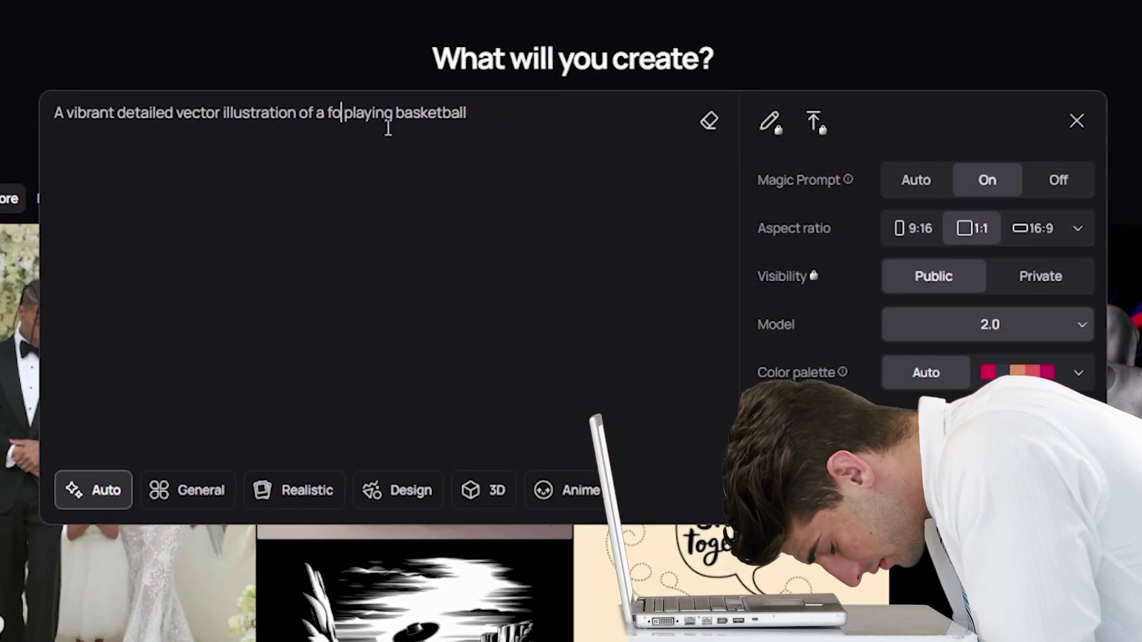
{"action": "type", "text": "x"}
{"action": "left_click", "coordinate": [476, 115]}
{"action": "key", "text": "BackSpace"}
{"action": "key", "text": "BackSpace"}
{"action": "key", "text": "BackSpace"}
{"action": "key", "text": "BackSpace"}
{"action": "key", "text": "BackSpace"}
{"action": "key", "text": "BackSpace"}
{"action": "key", "text": "BackSpace"}
{"action": "type", "text": "eball"}
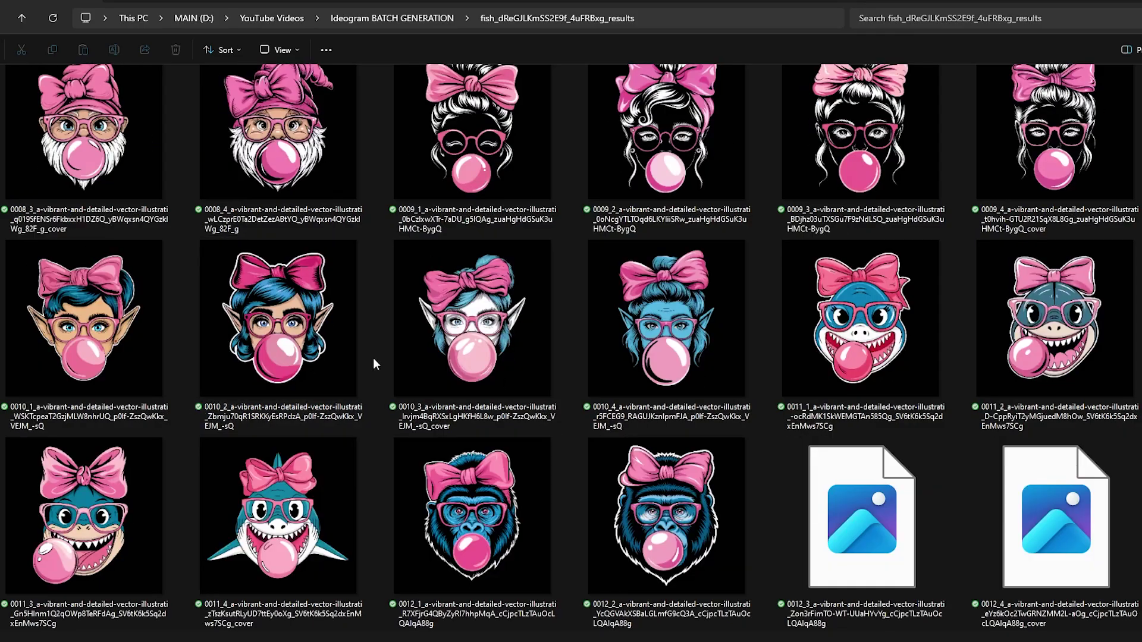
{"action": "scroll", "coordinate": [373, 358], "scroll_direction": "down", "scroll_amount": 8}
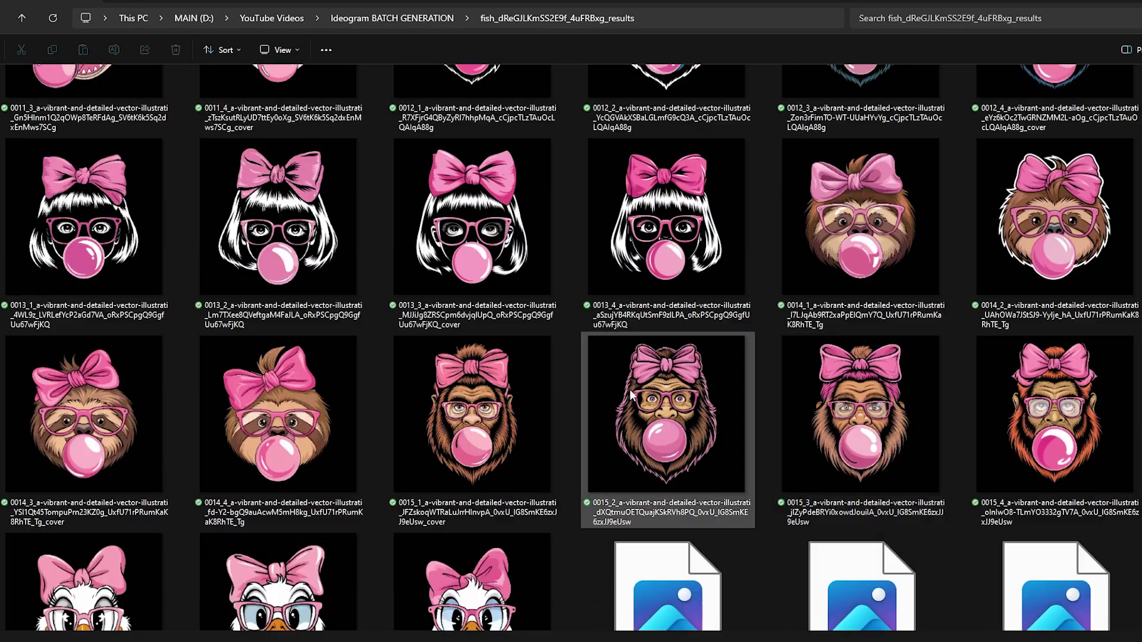
{"action": "scroll", "coordinate": [631, 395], "scroll_direction": "down", "scroll_amount": 6}
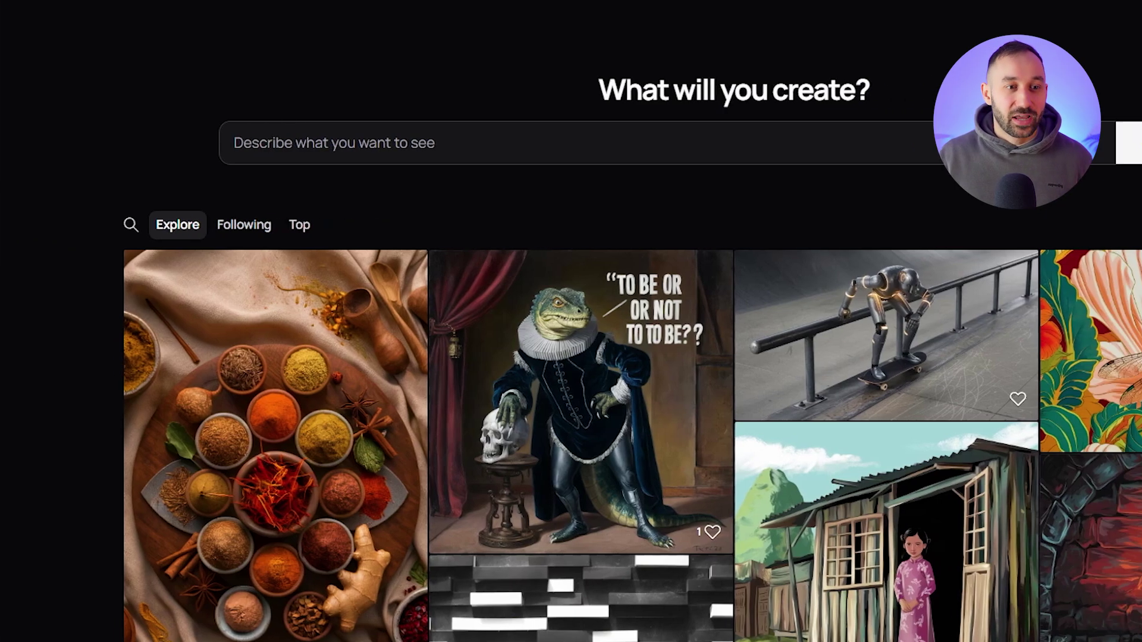
Go to Batch Generation and download the Simple template (.csv).
{"action": "left_click", "coordinate": [58, 286]}
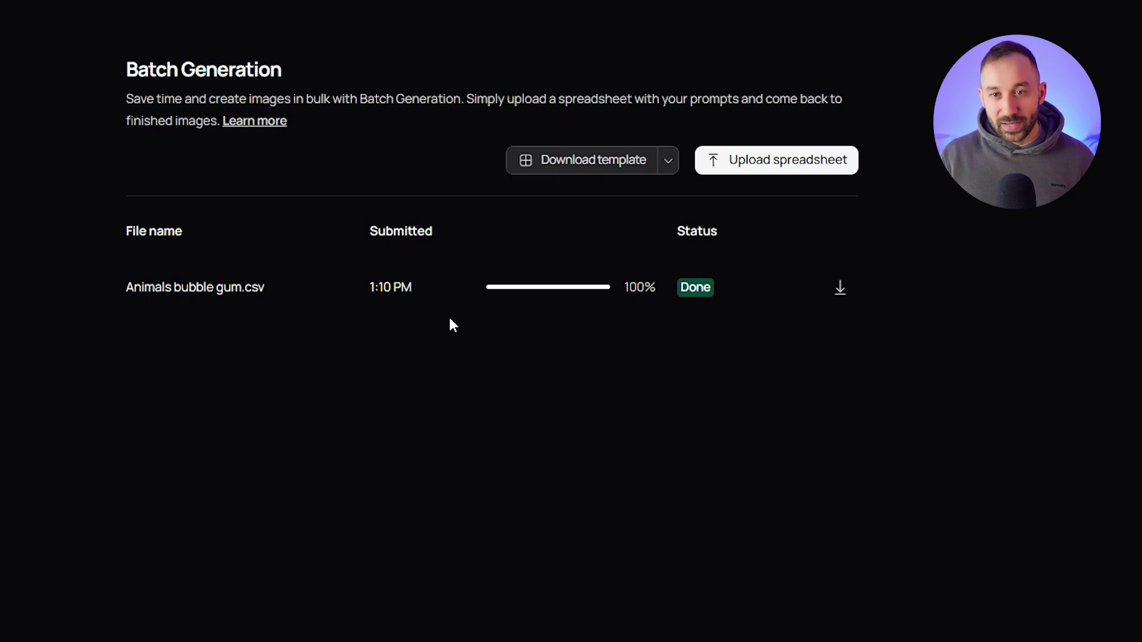
{"action": "left_click", "coordinate": [669, 162]}
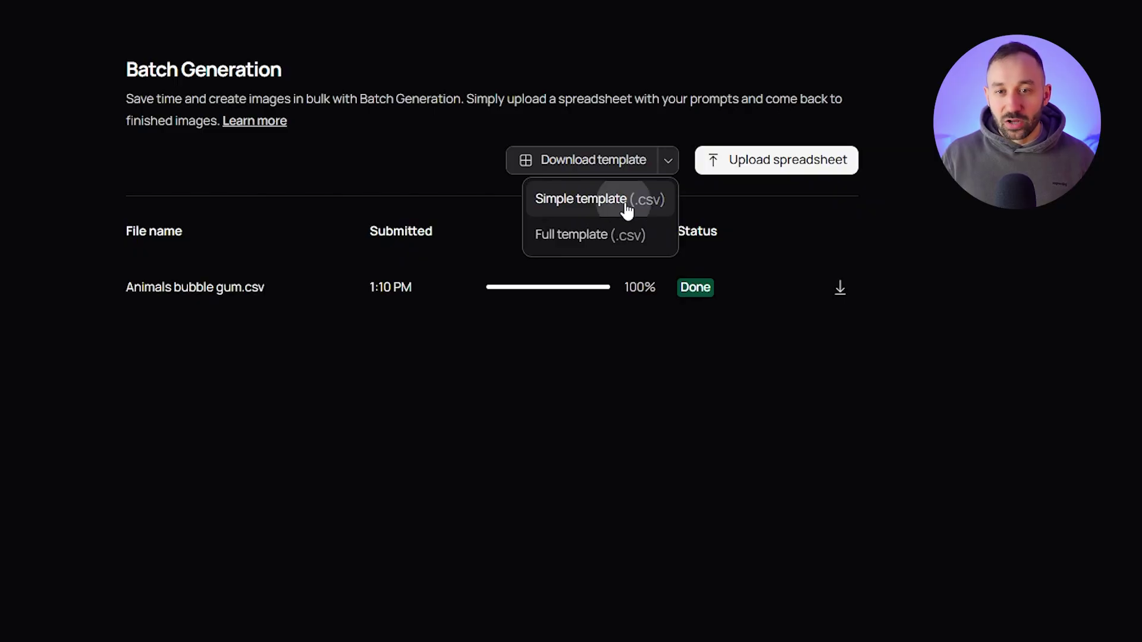
{"action": "left_click", "coordinate": [626, 209]}
Download the Full template (.csv) as well, then close the template dropdown.
{"action": "left_click", "coordinate": [668, 165]}
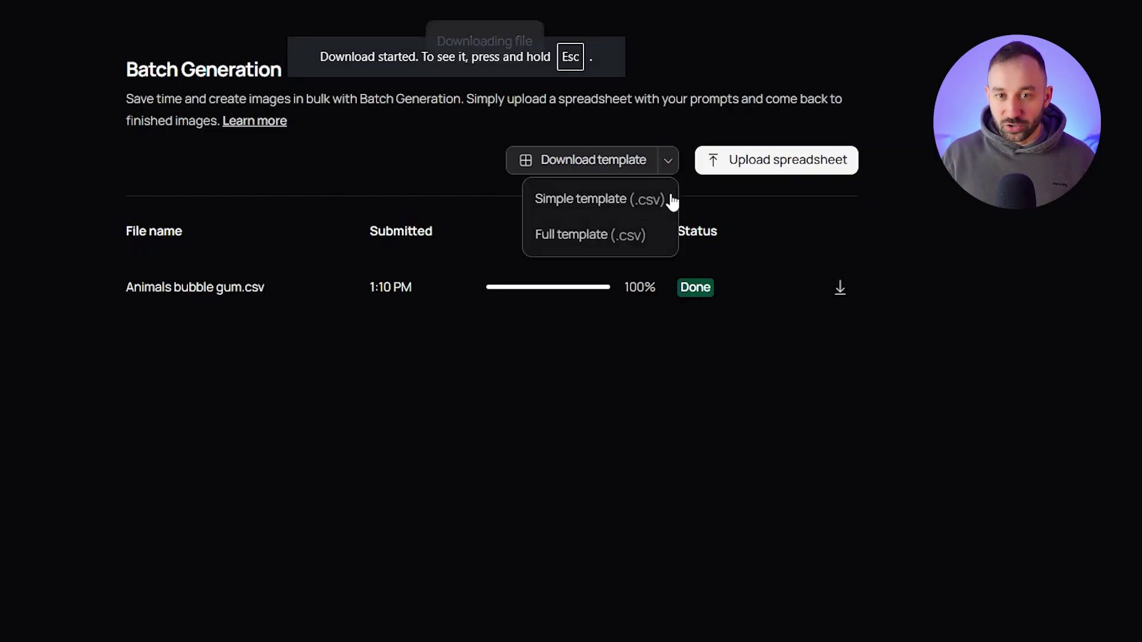
{"action": "left_click", "coordinate": [635, 241]}
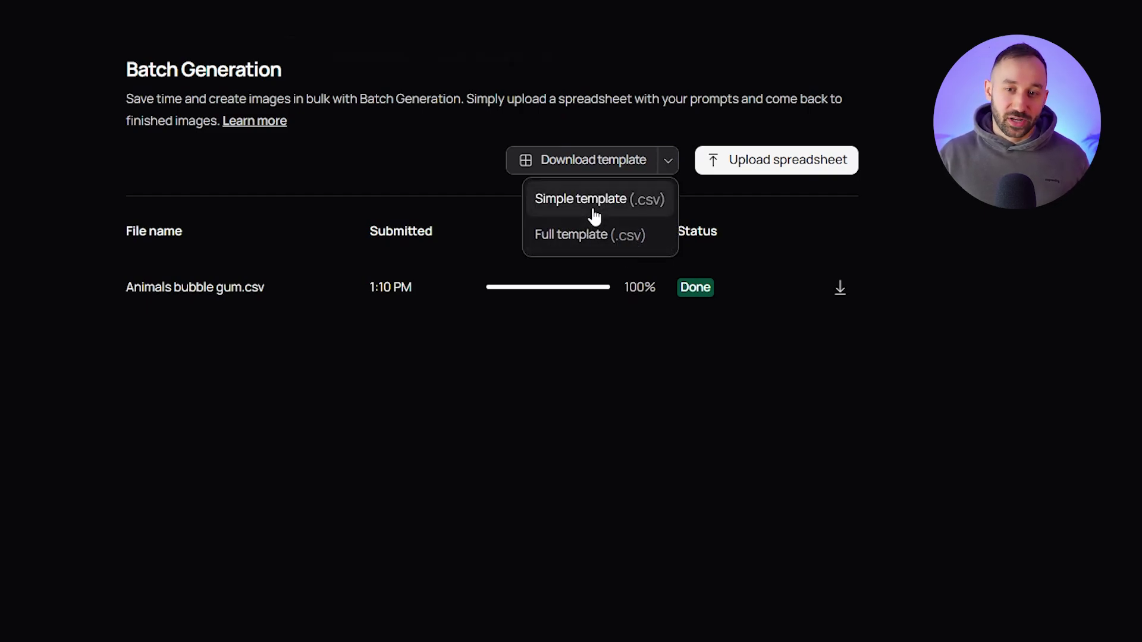
{"action": "left_click", "coordinate": [412, 186]}
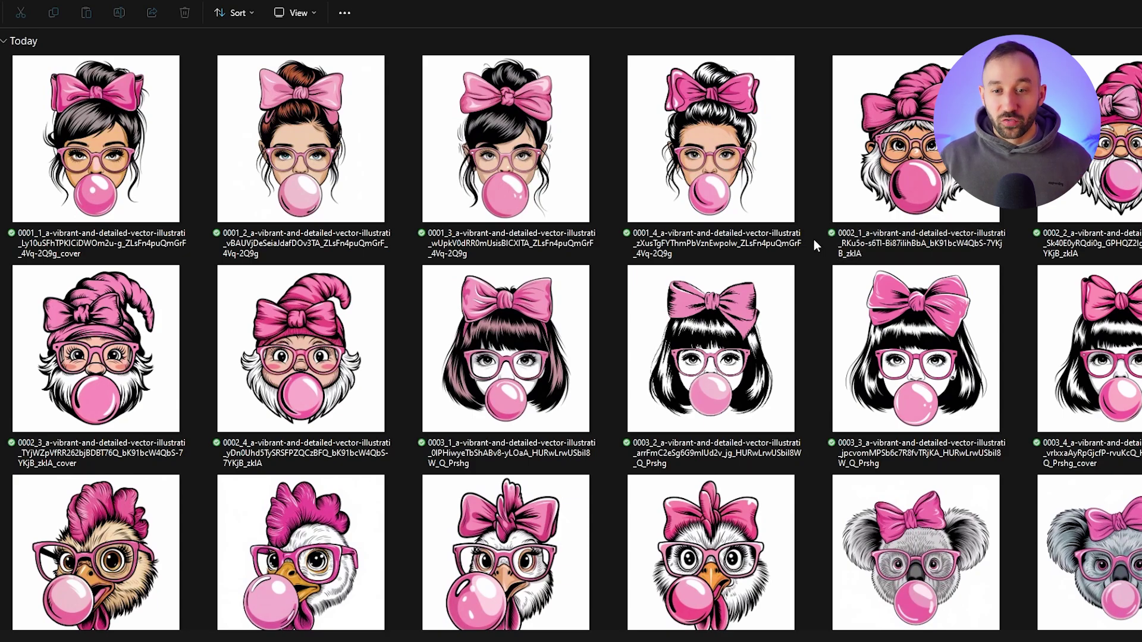
{"action": "scroll", "coordinate": [813, 239], "scroll_direction": "down", "scroll_amount": 1}
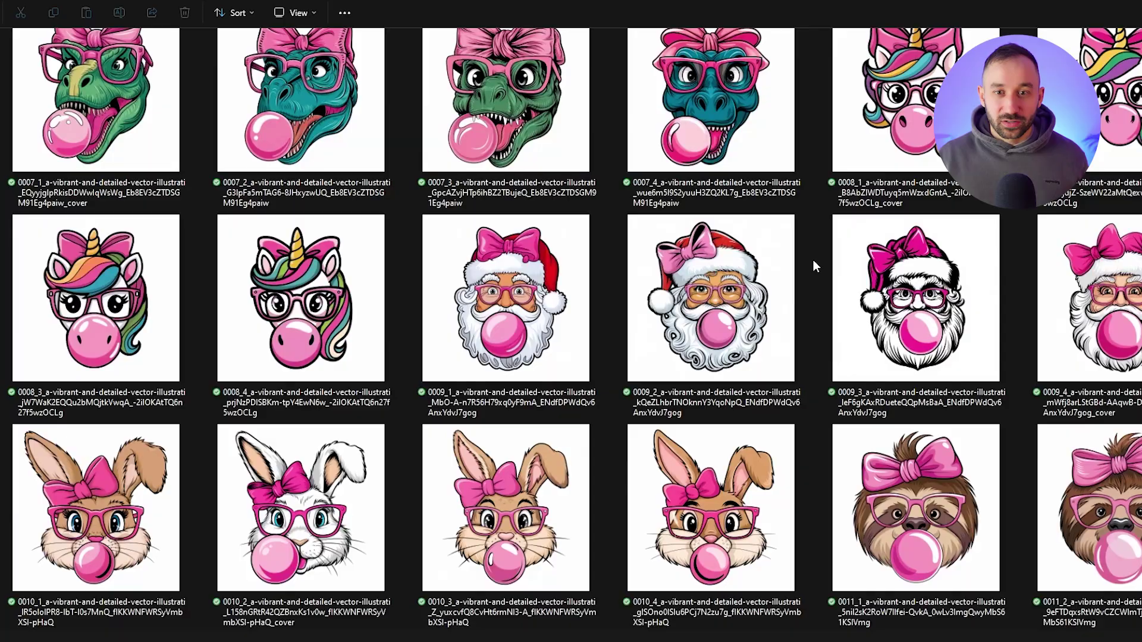
{"action": "scroll", "coordinate": [813, 262], "scroll_direction": "down", "scroll_amount": 5}
{"action": "scroll", "coordinate": [812, 259], "scroll_direction": "down", "scroll_amount": 5}
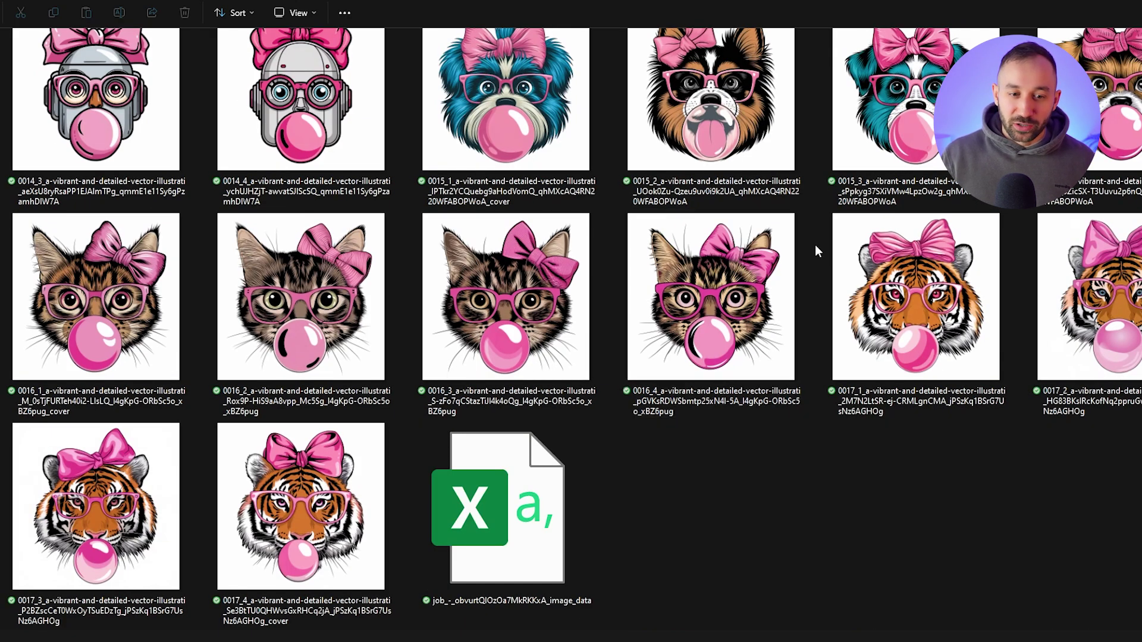
{"action": "scroll", "coordinate": [313, 479], "scroll_direction": "up", "scroll_amount": 3}
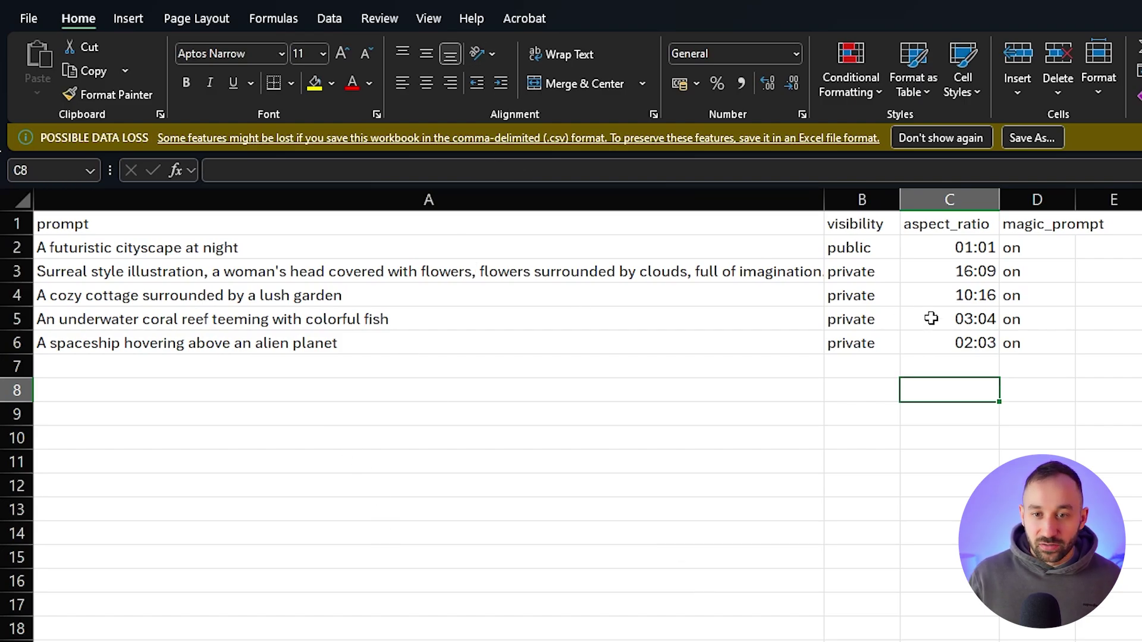
Review the visibility values and fill public from B2 down through B6.
{"action": "left_click", "coordinate": [93, 255]}
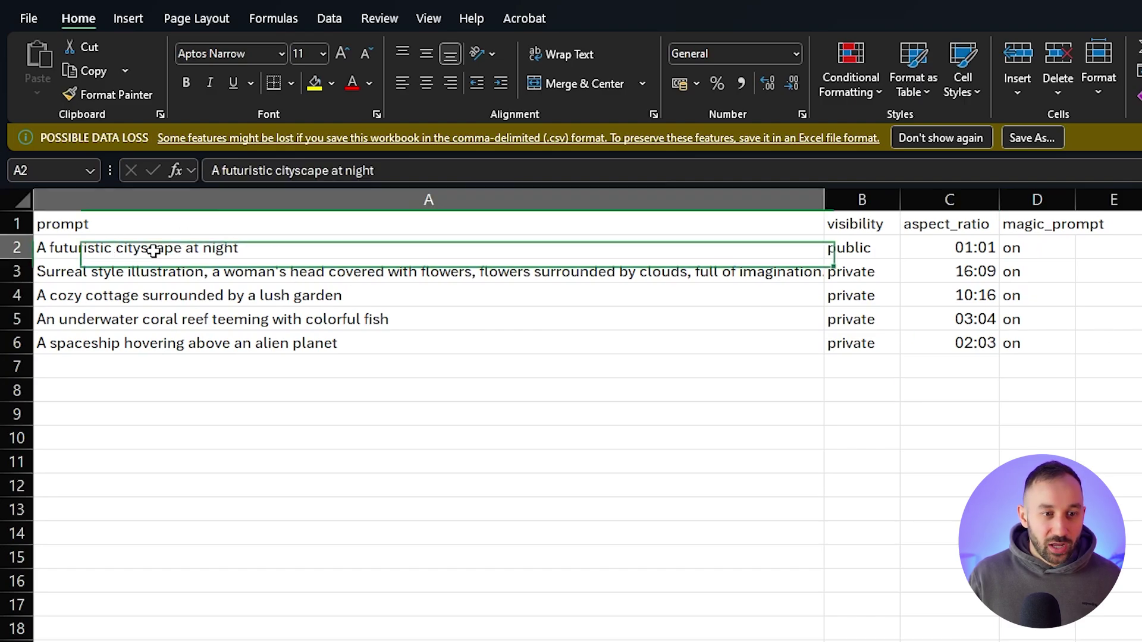
{"action": "left_click", "coordinate": [874, 240]}
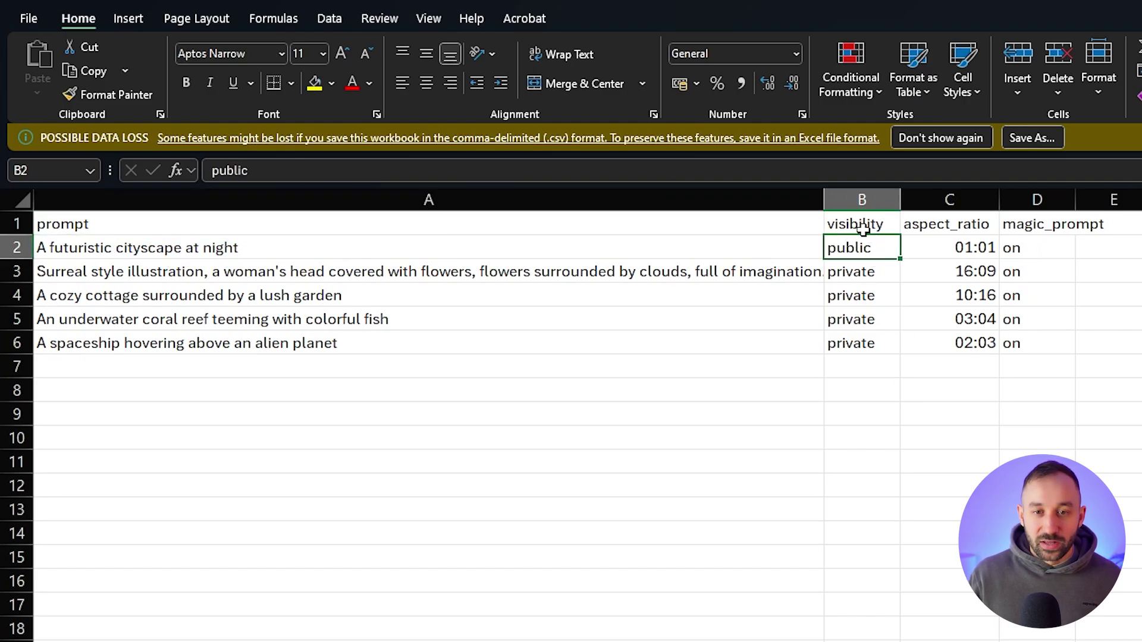
{"action": "left_click", "coordinate": [867, 269]}
{"action": "left_click", "coordinate": [878, 249]}
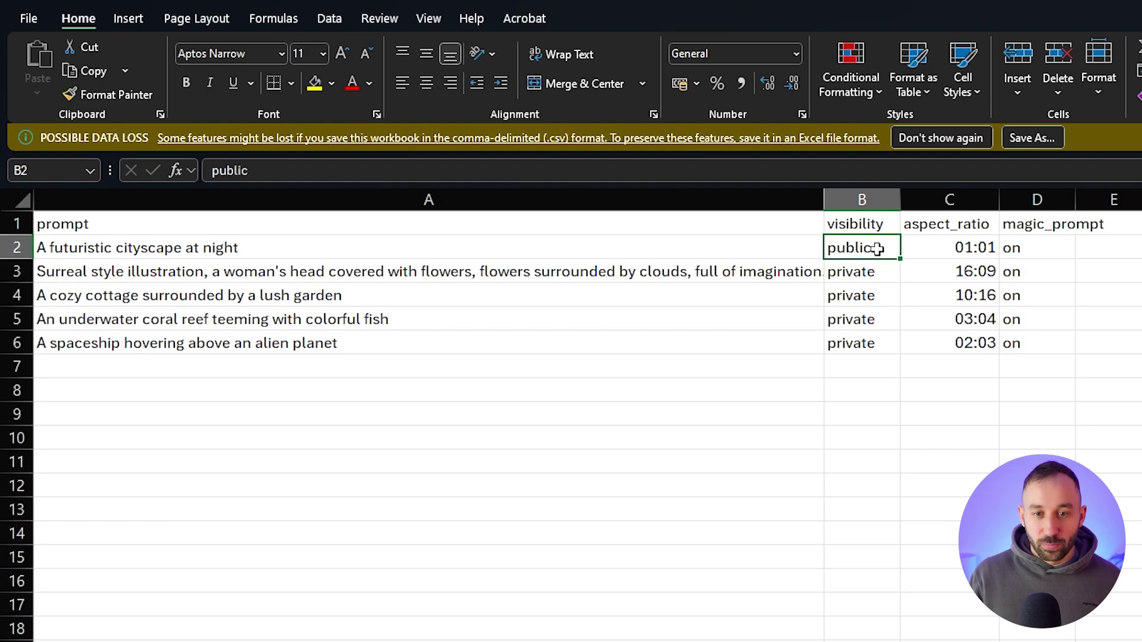
{"action": "left_click", "coordinate": [868, 273]}
{"action": "left_click", "coordinate": [876, 296]}
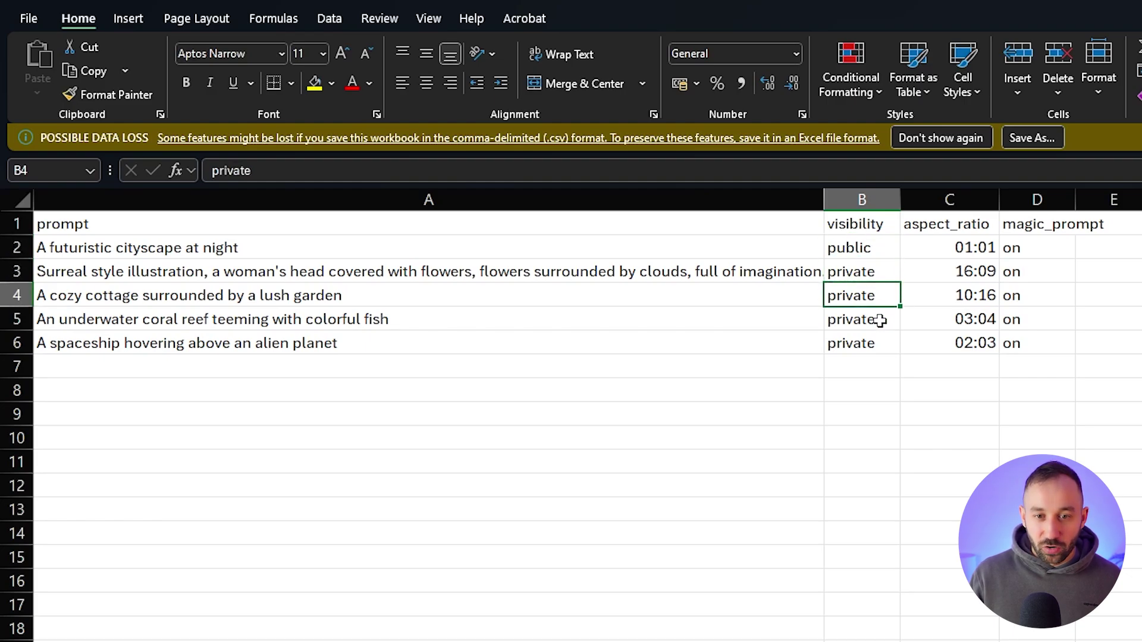
{"action": "left_click", "coordinate": [879, 320]}
{"action": "left_click", "coordinate": [878, 344]}
{"action": "left_click", "coordinate": [873, 256]}
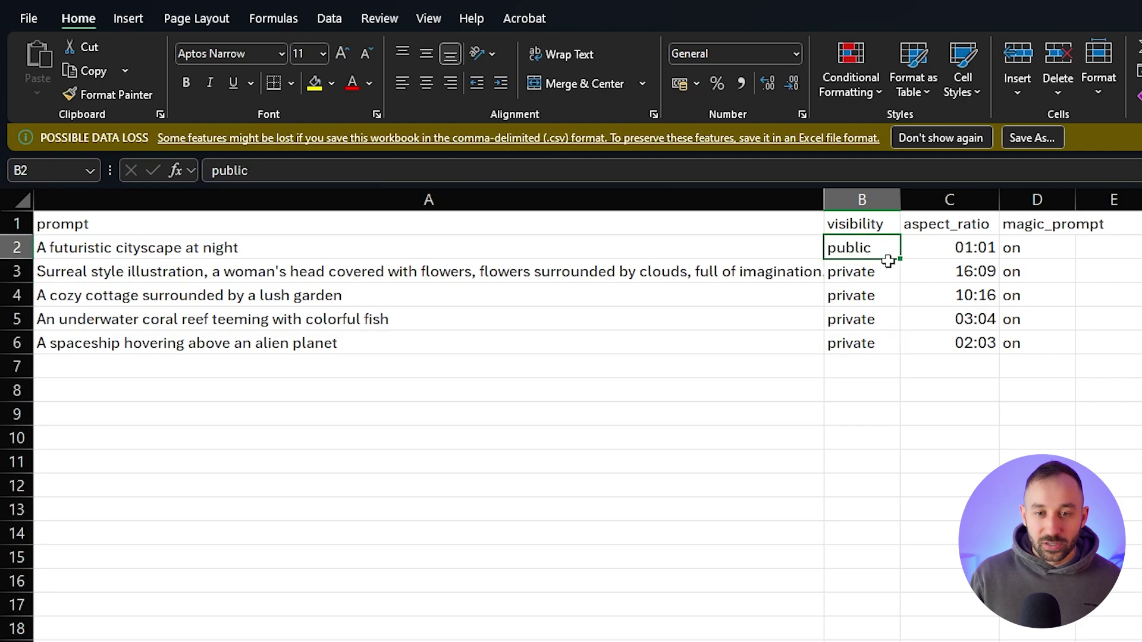
{"action": "left_click_drag", "start_coordinate": [900, 260], "coordinate": [902, 348]}
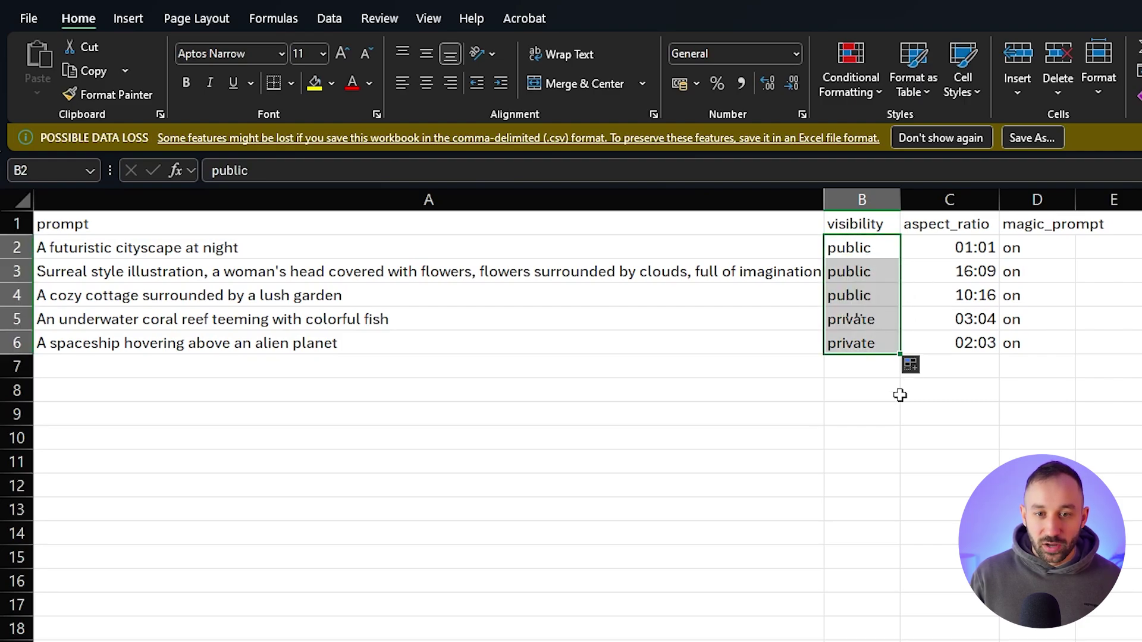
Set B2's visibility to private, undoing the accidental fill down column B.
{"action": "left_click", "coordinate": [858, 251]}
{"action": "type", "text": "private"}
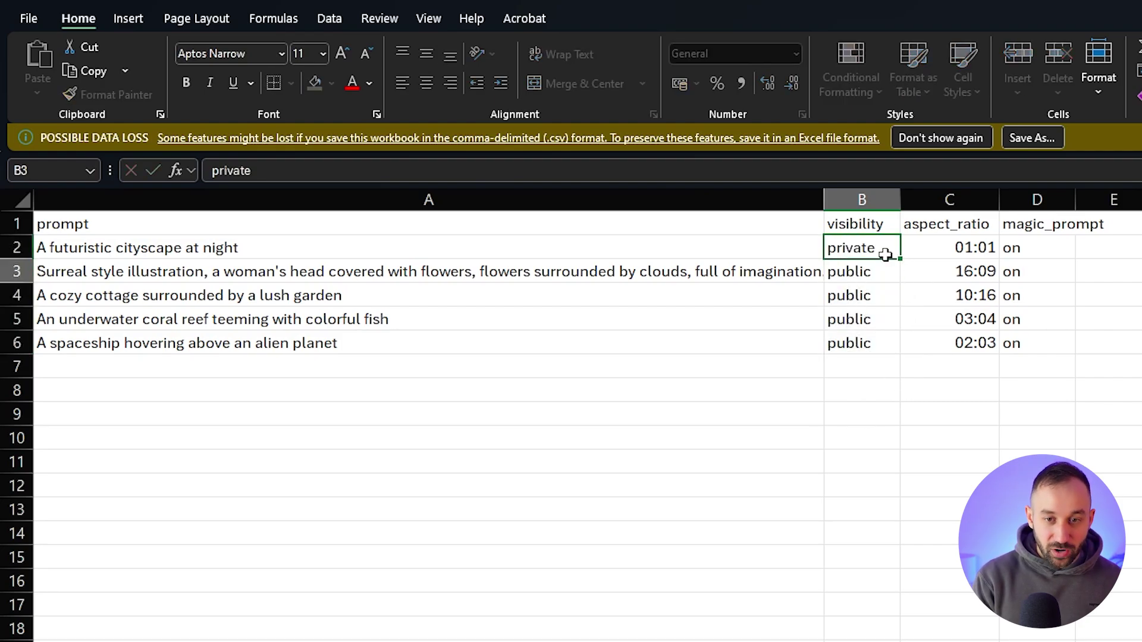
{"action": "key", "text": "Return"}
{"action": "left_click", "coordinate": [883, 249]}
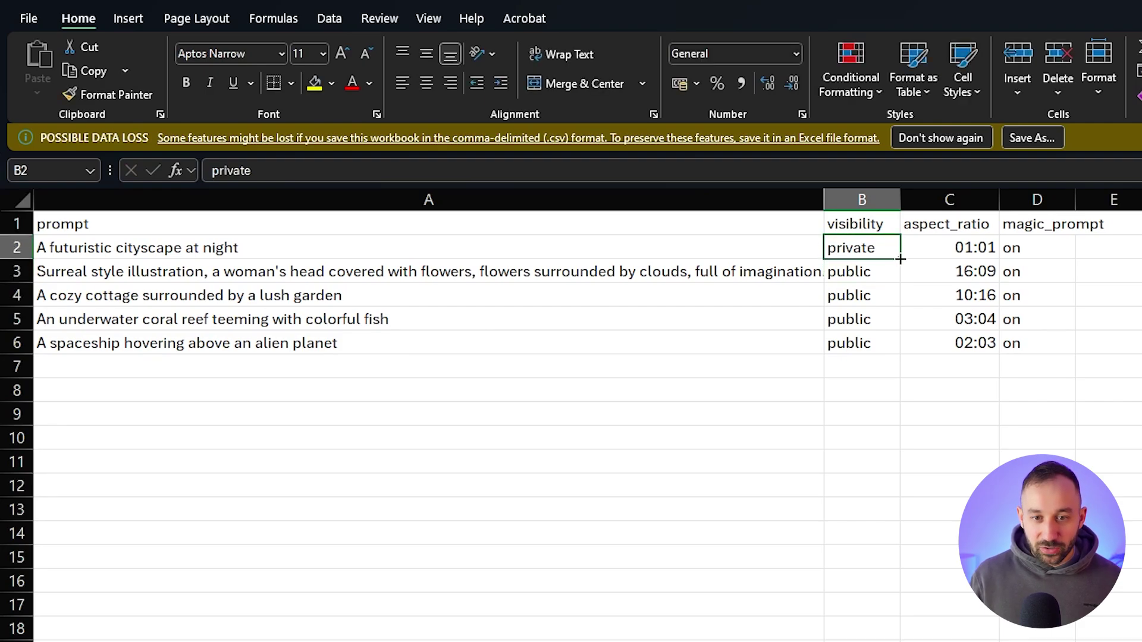
{"action": "left_click_drag", "start_coordinate": [901, 260], "coordinate": [896, 637]}
{"action": "key", "text": "ctrl+z"}
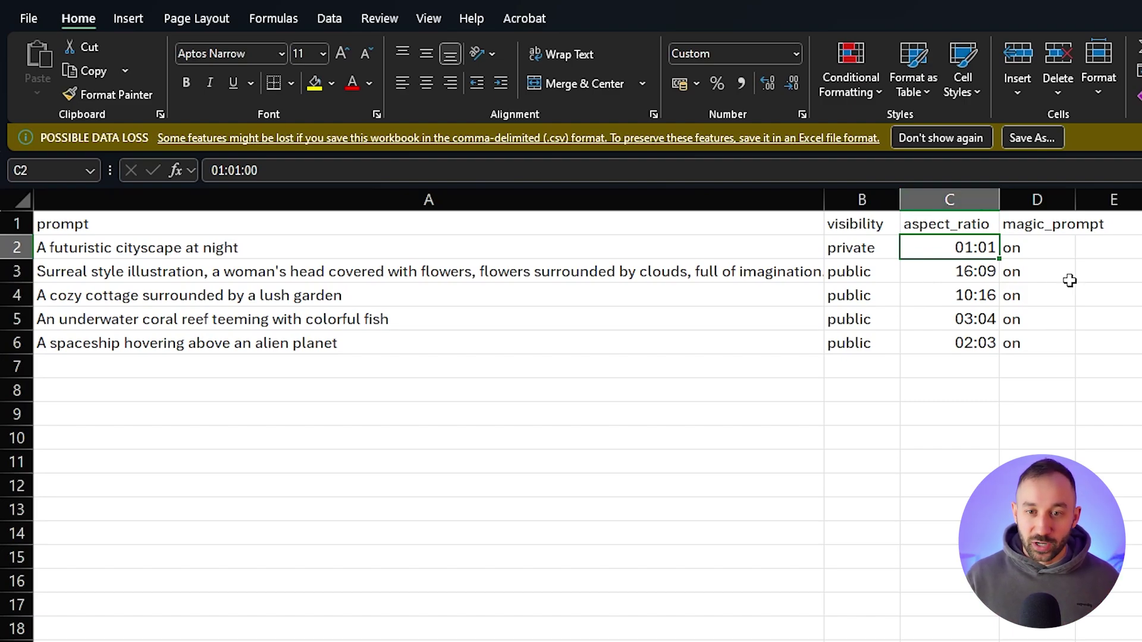
Enter off in D2 and fill it down the magic_prompt column.
{"action": "left_click", "coordinate": [1038, 246]}
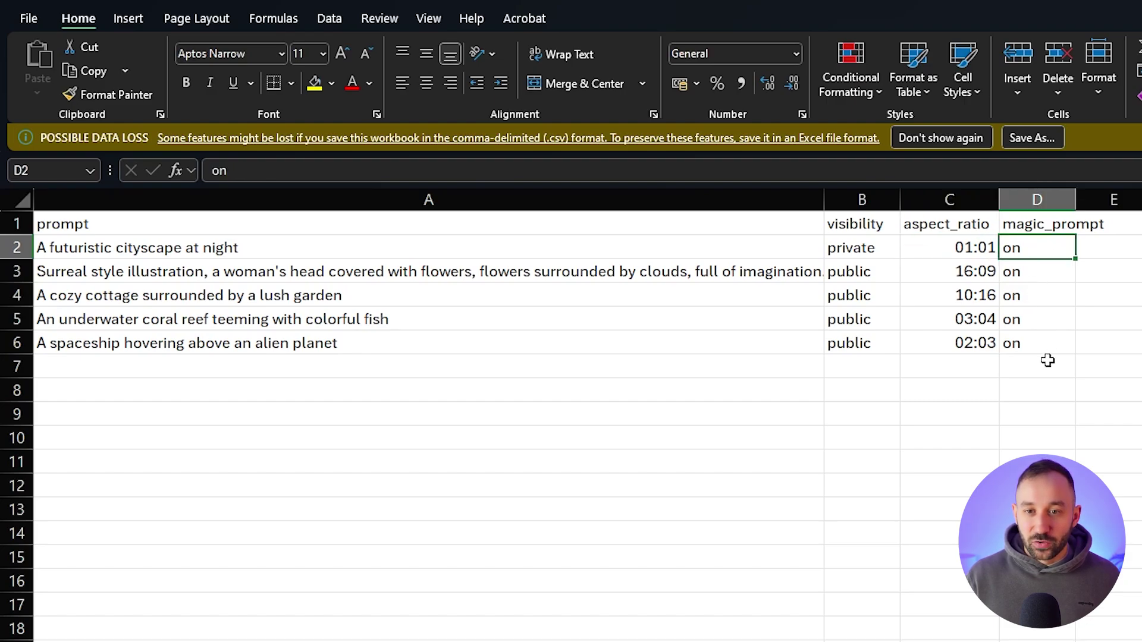
{"action": "type", "text": "off"}
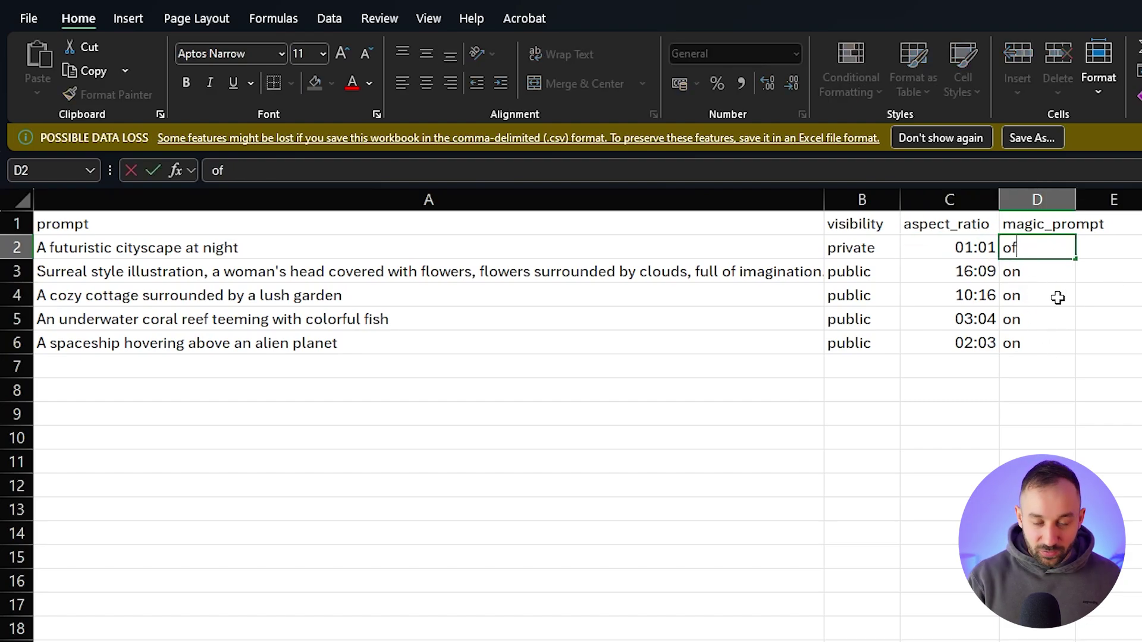
{"action": "key", "text": "Return"}
{"action": "key", "text": "Up"}
{"action": "left_click_drag", "start_coordinate": [1077, 264], "coordinate": [1067, 396]}
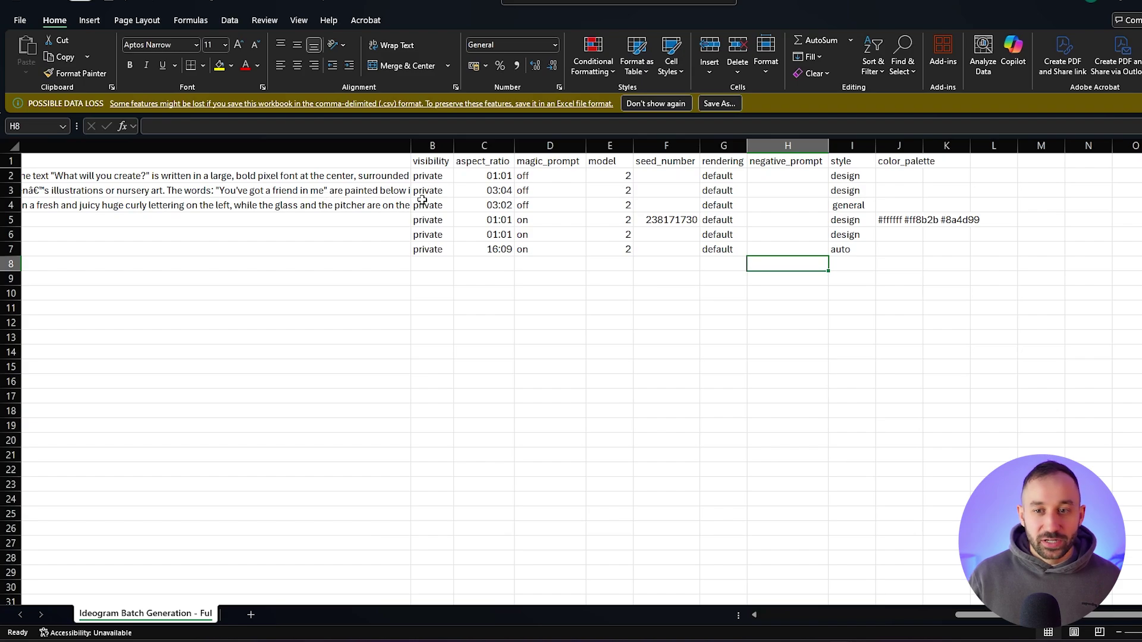
AutoFit column A to the width of its prompt text.
{"action": "left_click_drag", "start_coordinate": [410, 142], "coordinate": [333, 147]}
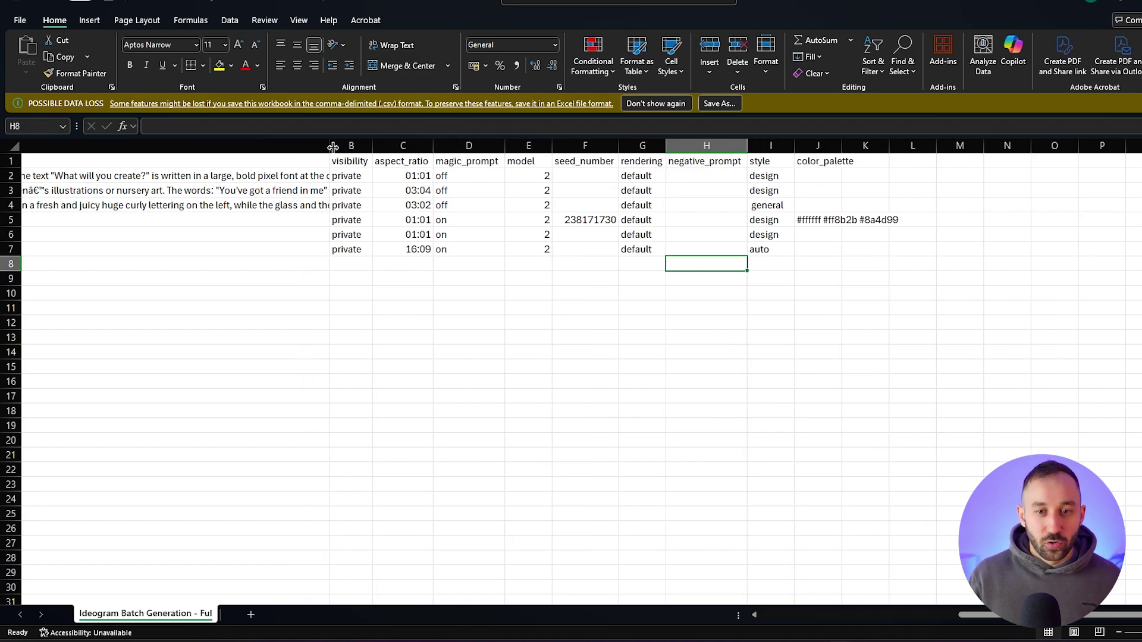
{"action": "scroll", "coordinate": [865, 614], "scroll_direction": "right", "scroll_amount": 1}
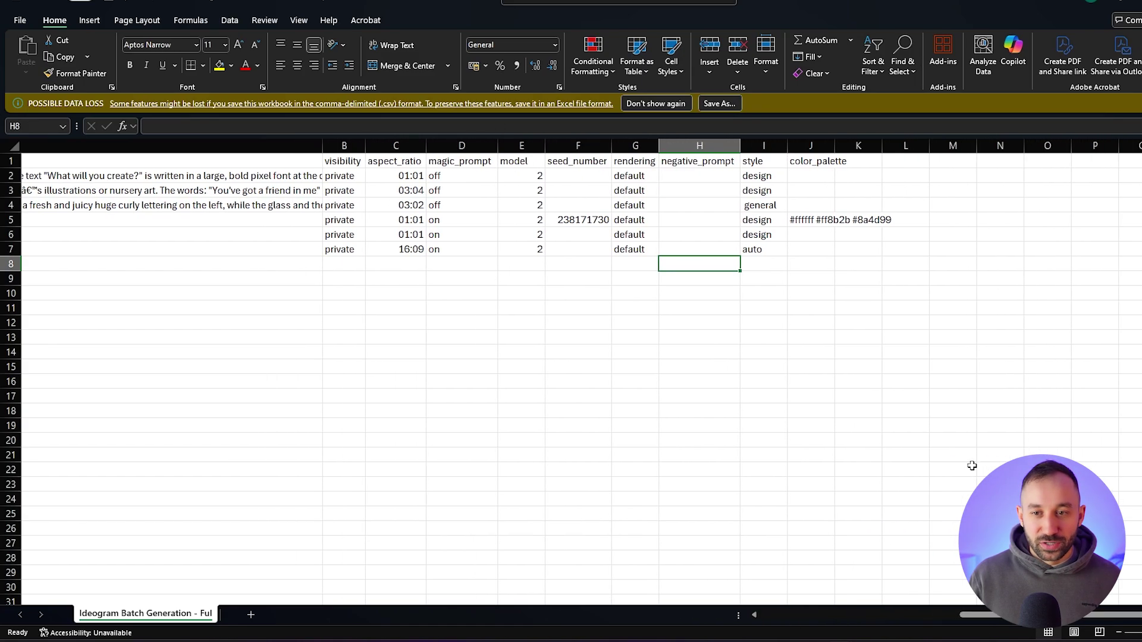
{"action": "double_click", "coordinate": [322, 146]}
{"action": "scroll", "coordinate": [570, 357], "scroll_direction": "left", "scroll_amount": 3}
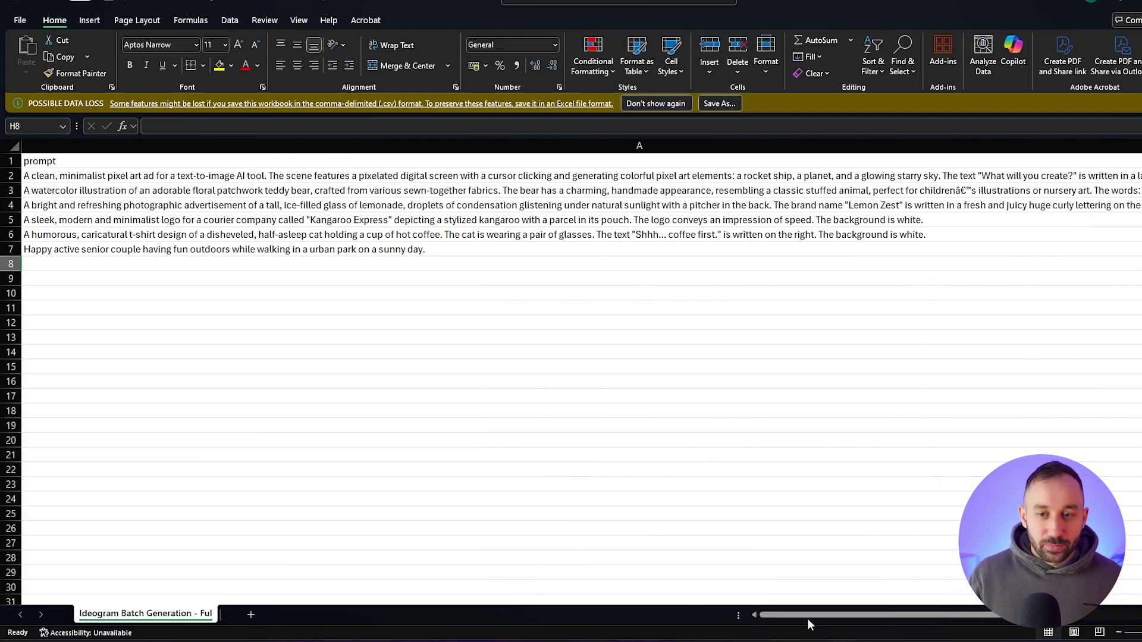
Copy the design style from I3 down through the remaining style rows.
{"action": "scroll", "coordinate": [807, 616], "scroll_direction": "right", "scroll_amount": 5}
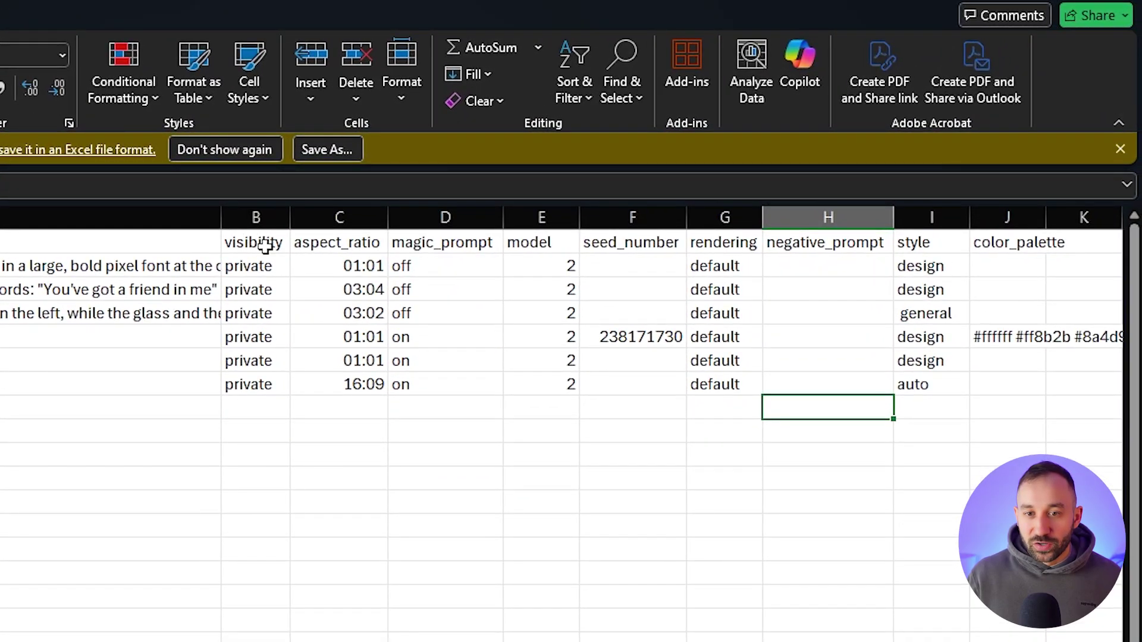
{"action": "left_click", "coordinate": [561, 264]}
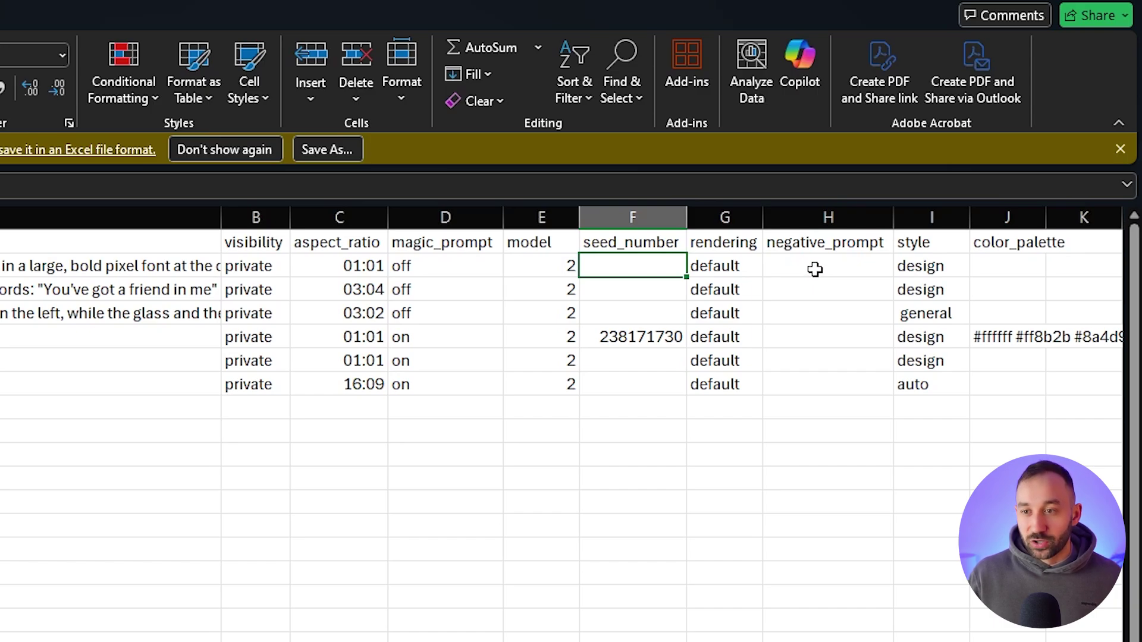
{"action": "left_click", "coordinate": [944, 268]}
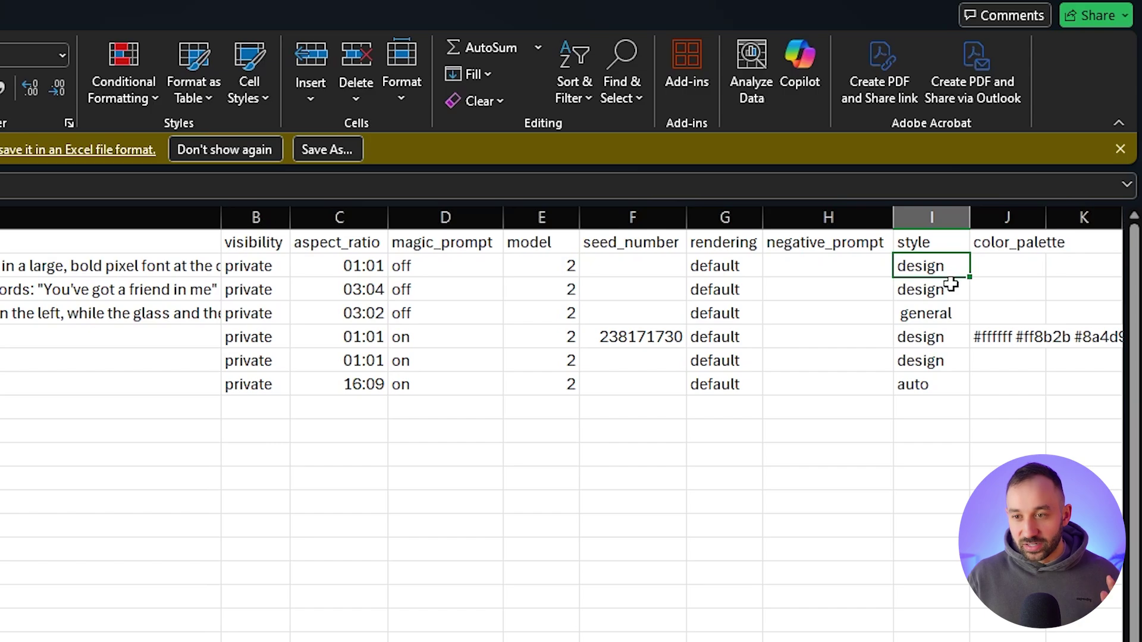
{"action": "left_click", "coordinate": [953, 288]}
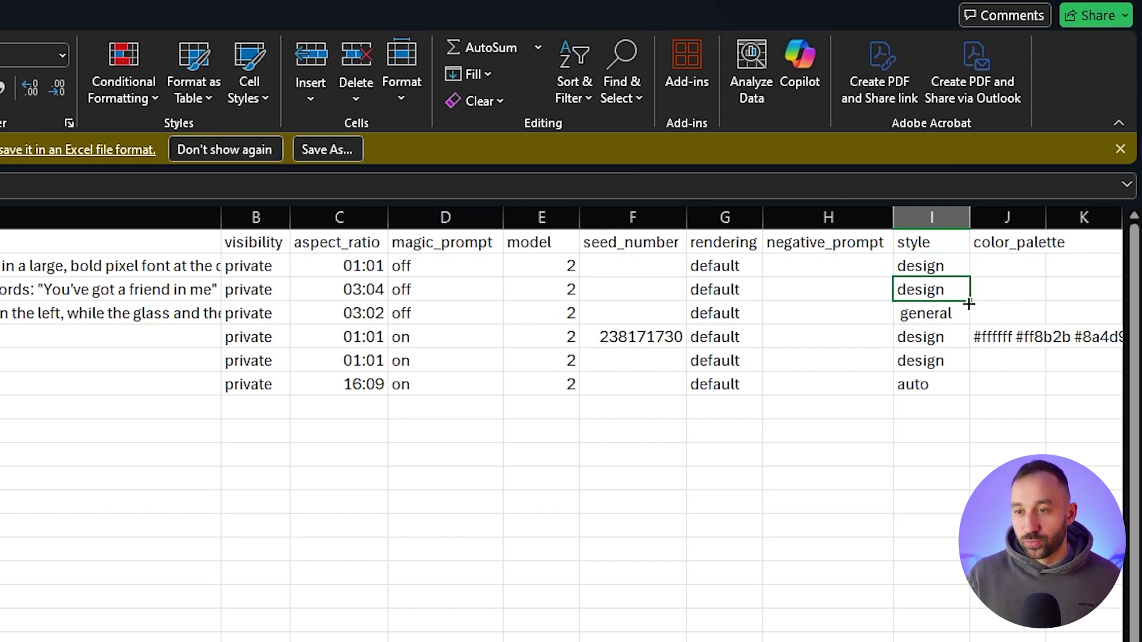
{"action": "left_click_drag", "start_coordinate": [969, 301], "coordinate": [975, 392]}
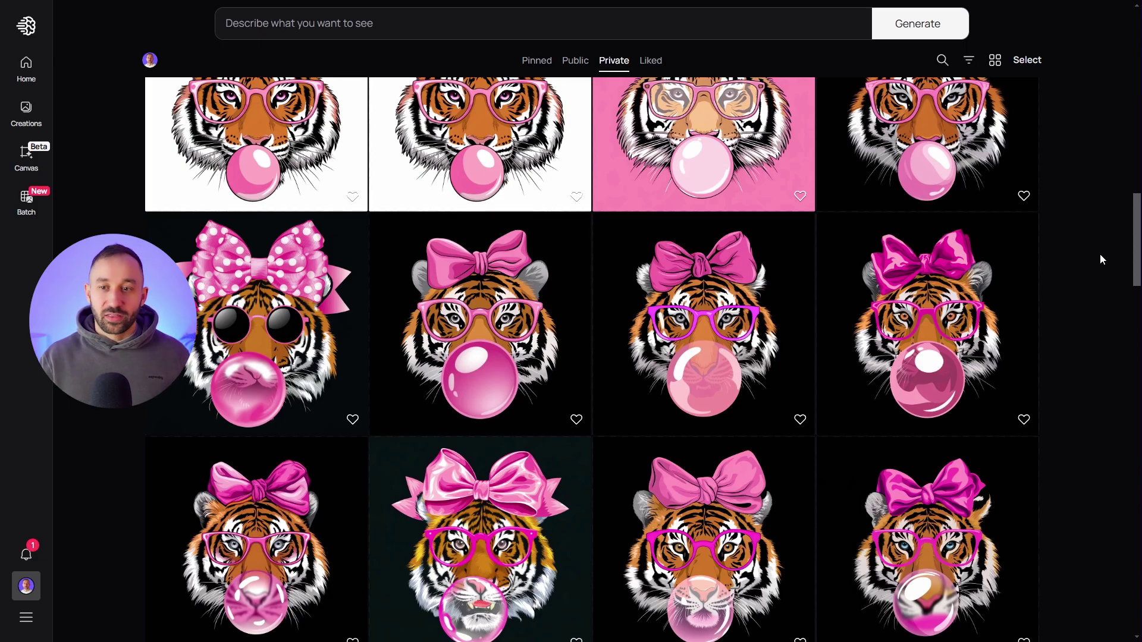
Open the bow-wearing tiger image's details, expand its full prompt and copy it.
{"action": "scroll", "coordinate": [833, 342], "scroll_direction": "up", "scroll_amount": 1}
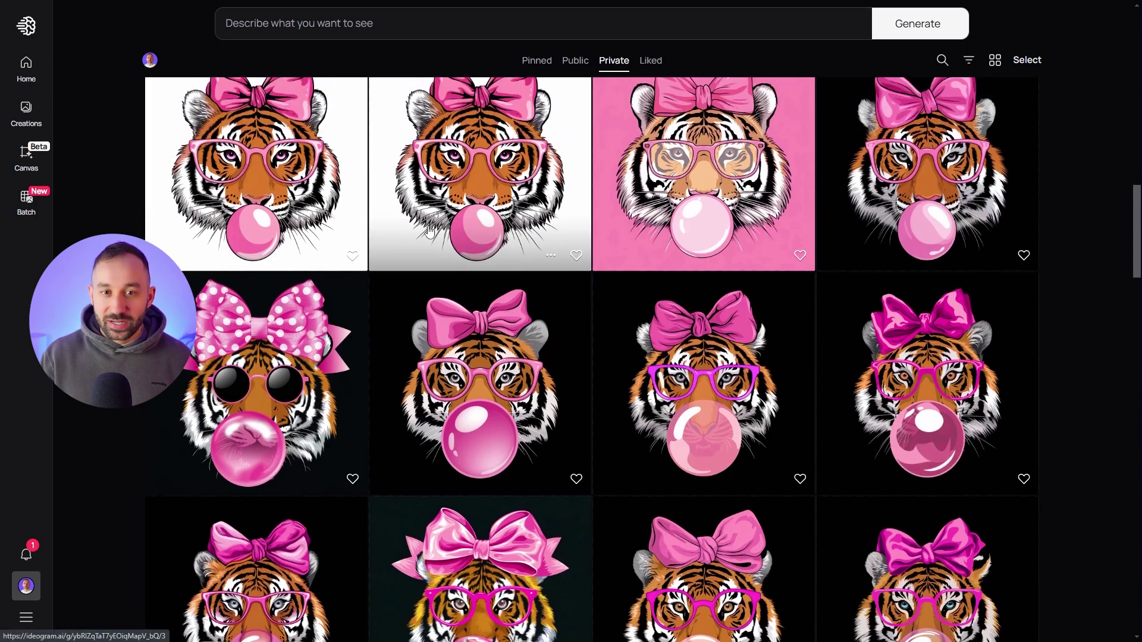
{"action": "scroll", "coordinate": [577, 253], "scroll_direction": "up", "scroll_amount": 1}
{"action": "scroll", "coordinate": [577, 254], "scroll_direction": "down", "scroll_amount": 1}
{"action": "scroll", "coordinate": [773, 298], "scroll_direction": "down", "scroll_amount": 1}
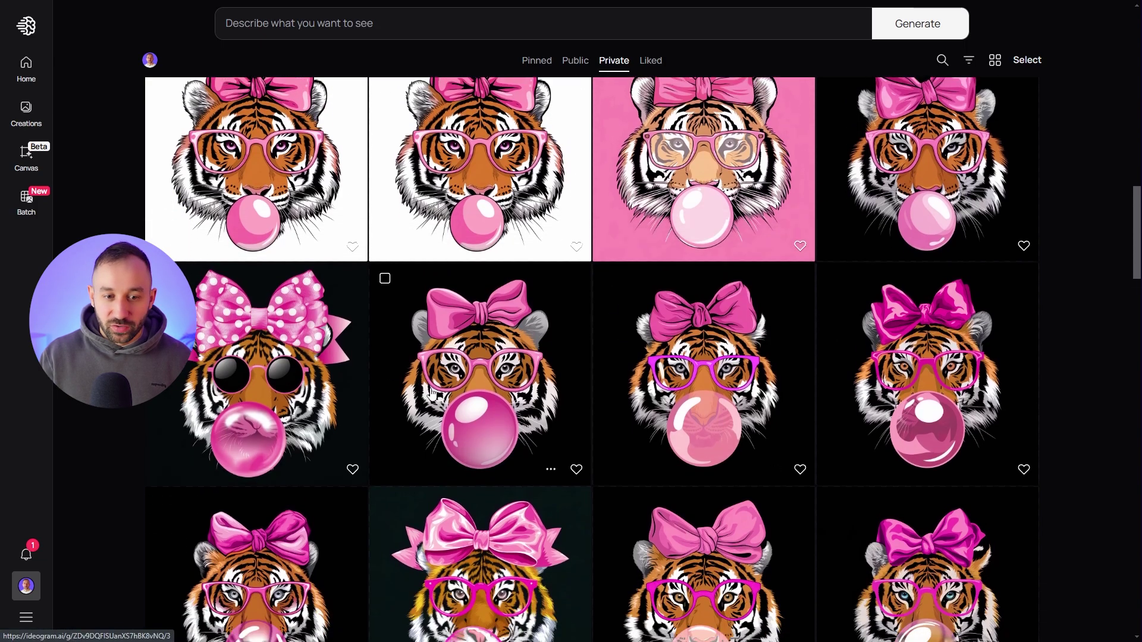
{"action": "scroll", "coordinate": [844, 322], "scroll_direction": "up", "scroll_amount": 1}
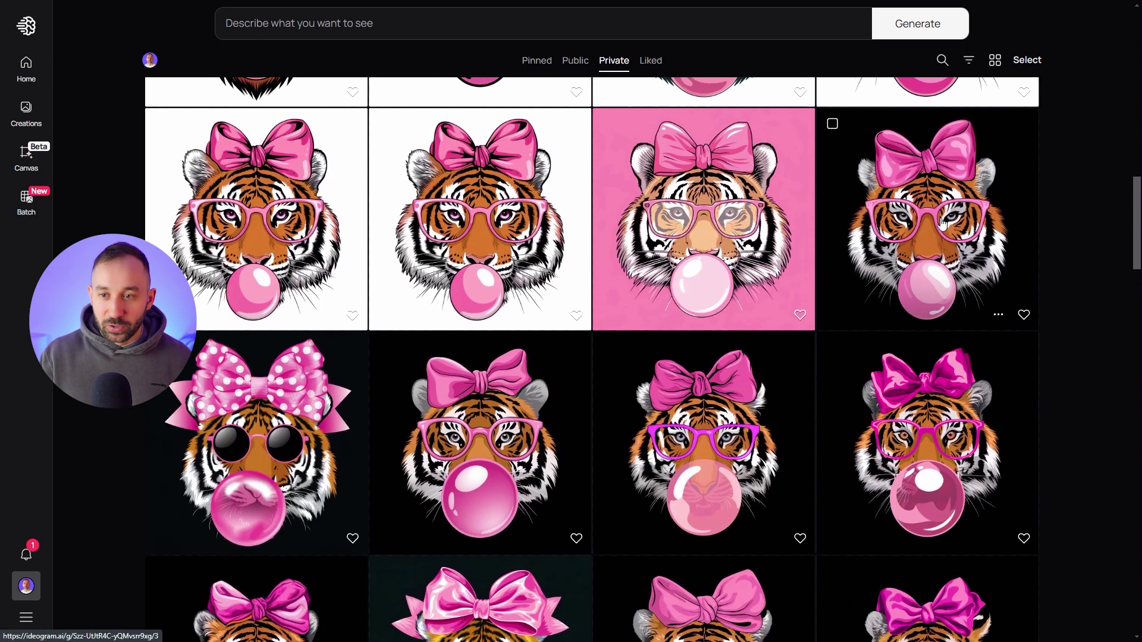
{"action": "left_click", "coordinate": [941, 223]}
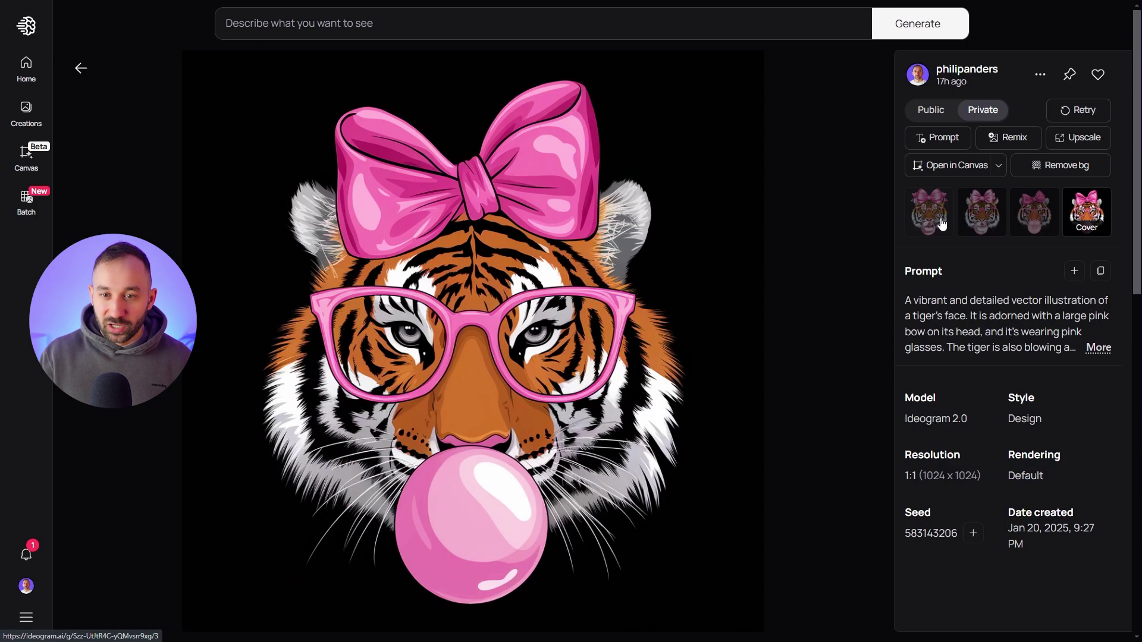
{"action": "left_click", "coordinate": [1109, 347]}
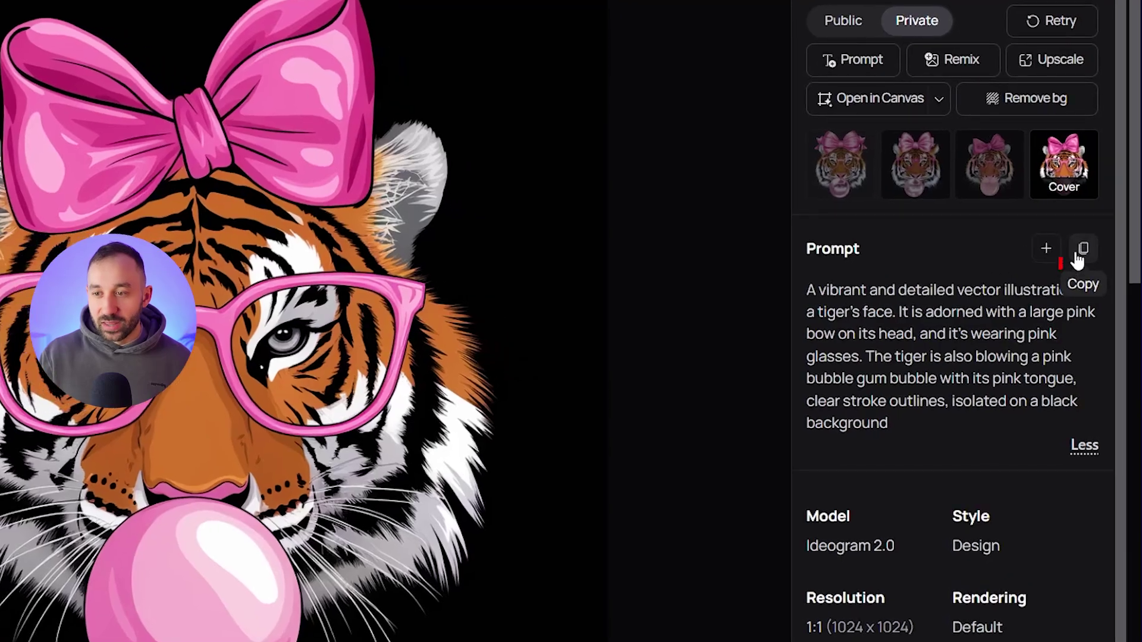
{"action": "left_click", "coordinate": [1078, 254]}
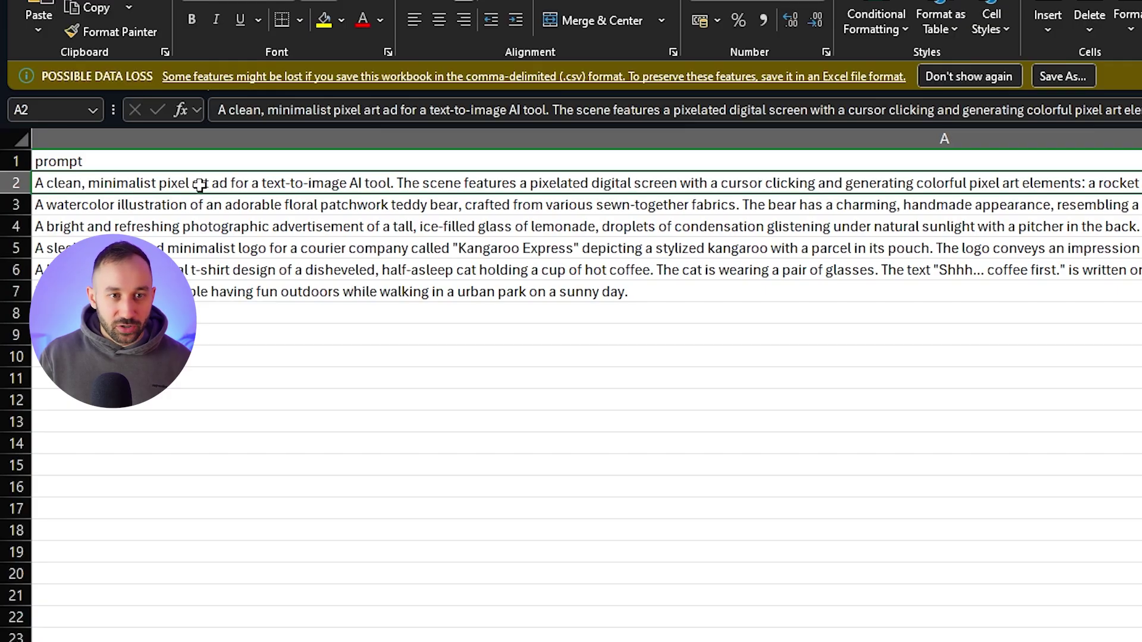
Clear the sample prompts in A2:A7 and paste the copied tiger prompt into A2.
{"action": "left_click_drag", "start_coordinate": [202, 184], "coordinate": [201, 288]}
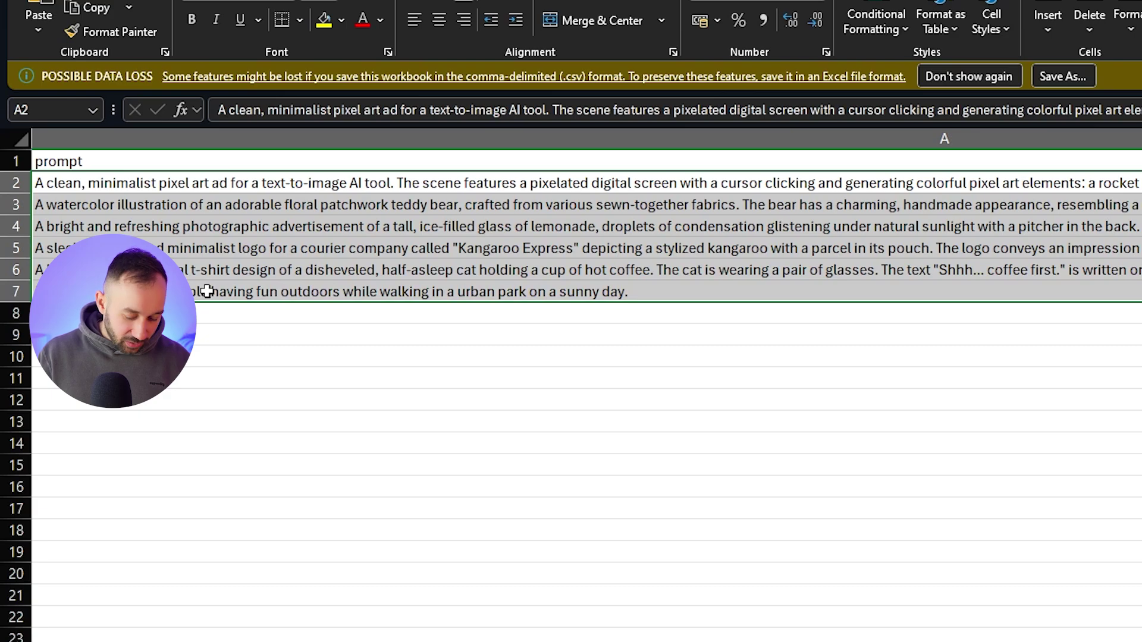
{"action": "key", "text": "Delete"}
{"action": "left_click", "coordinate": [110, 185]}
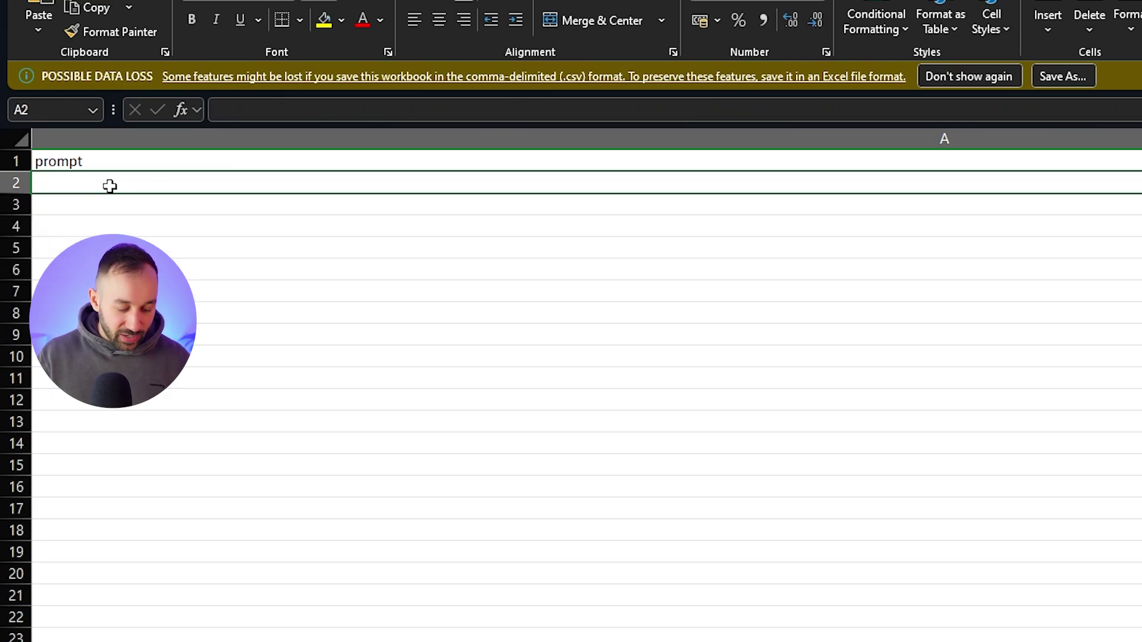
{"action": "key", "text": "ctrl+v"}
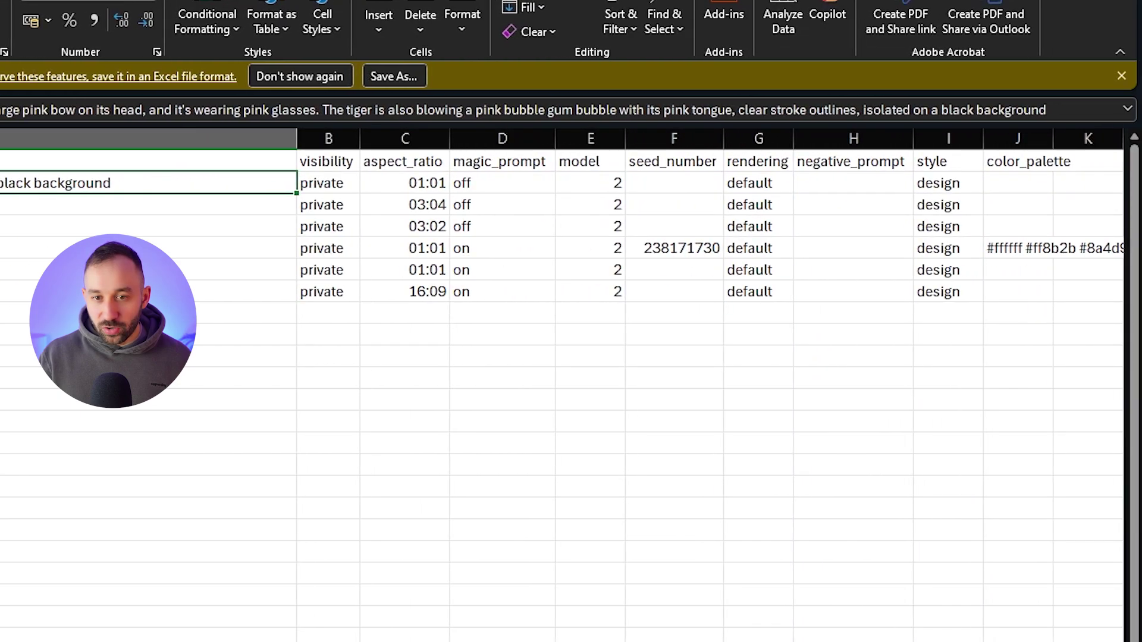
{"action": "key", "text": "Right"}
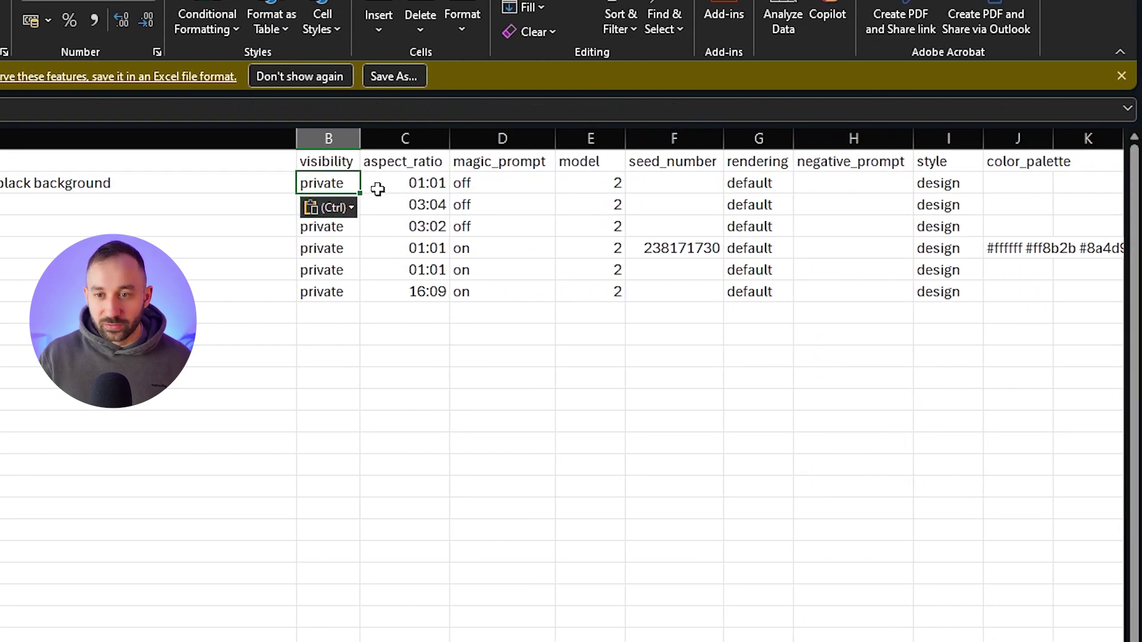
Delete the extra settings in C3:K7 and the visibility values in B3:B7.
{"action": "left_click_drag", "start_coordinate": [381, 204], "coordinate": [1070, 291]}
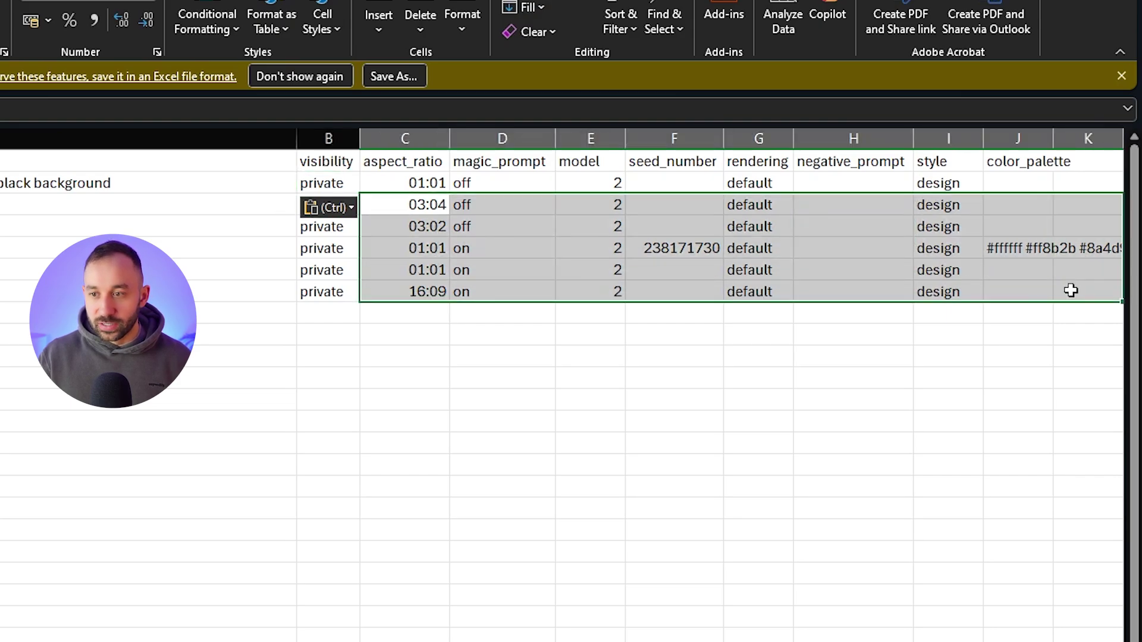
{"action": "key", "text": "Delete"}
{"action": "left_click_drag", "start_coordinate": [339, 209], "coordinate": [339, 294]}
{"action": "key", "text": "Delete"}
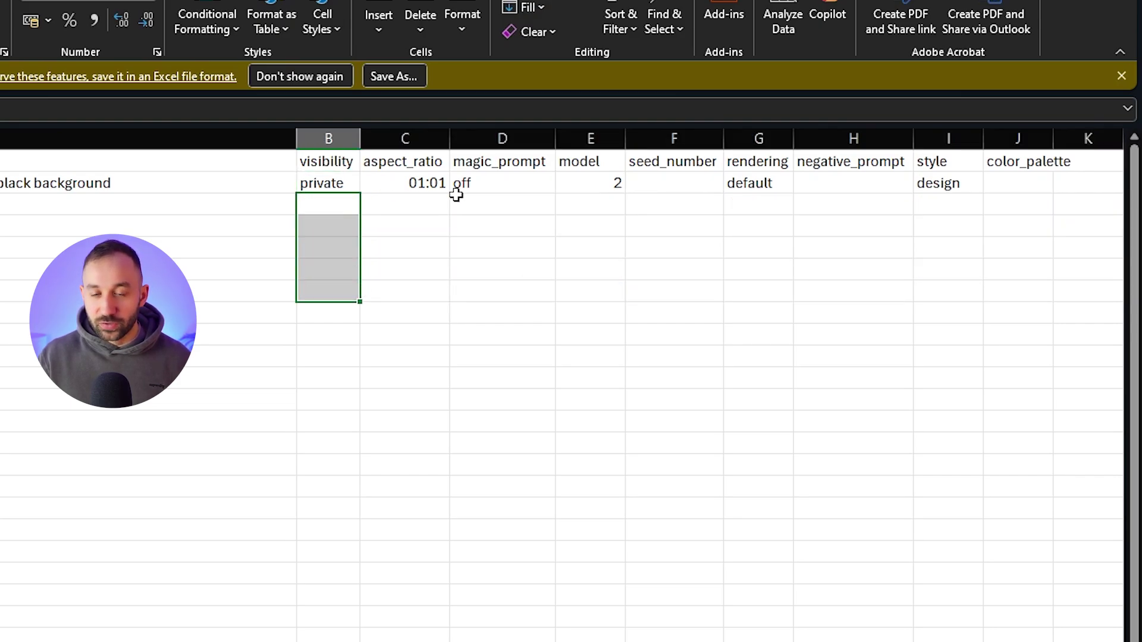
Enter '1:1 as text in C2 and check the magic_prompt and model values.
{"action": "left_click", "coordinate": [423, 184]}
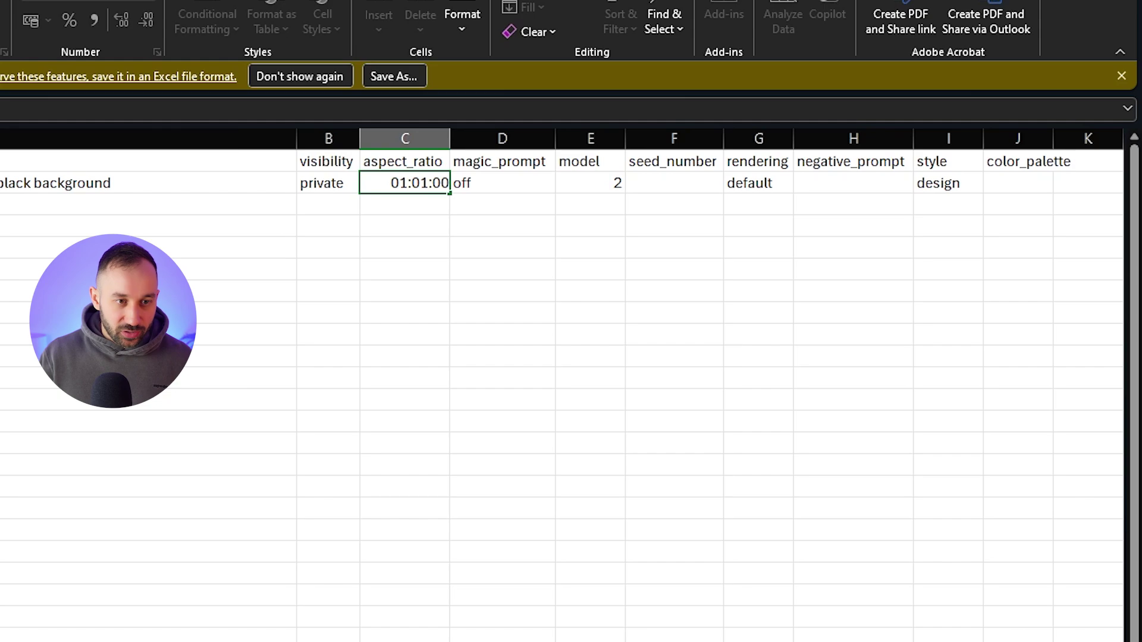
{"action": "type", "text": "'"}
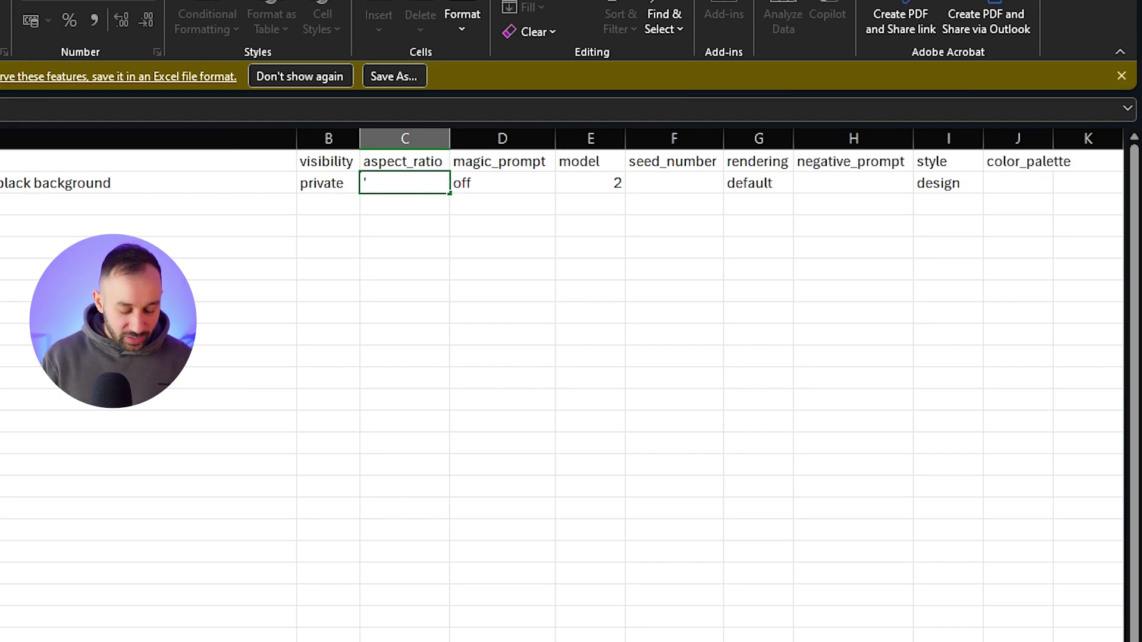
{"action": "type", "text": "1:1"}
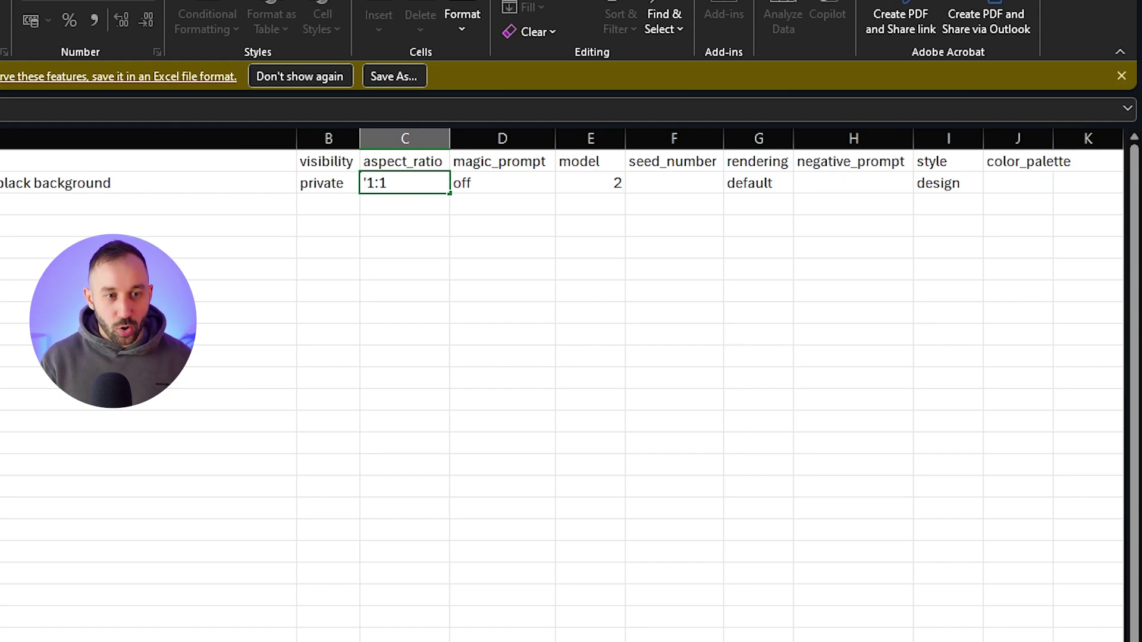
{"action": "key", "text": "Return"}
{"action": "left_click", "coordinate": [404, 182]}
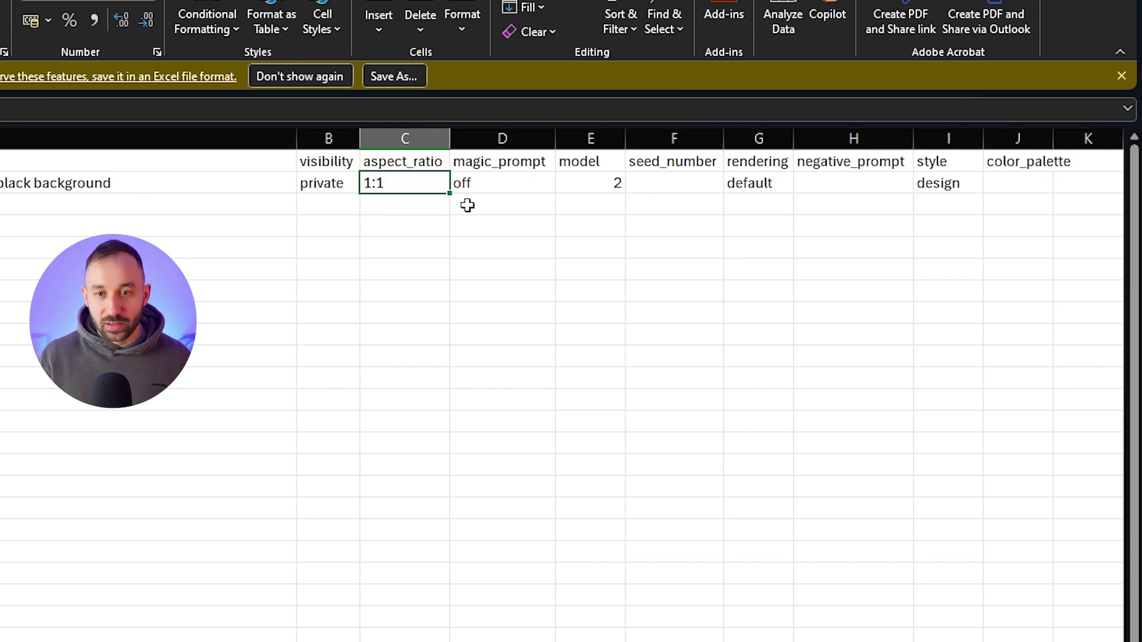
{"action": "left_click", "coordinate": [504, 185]}
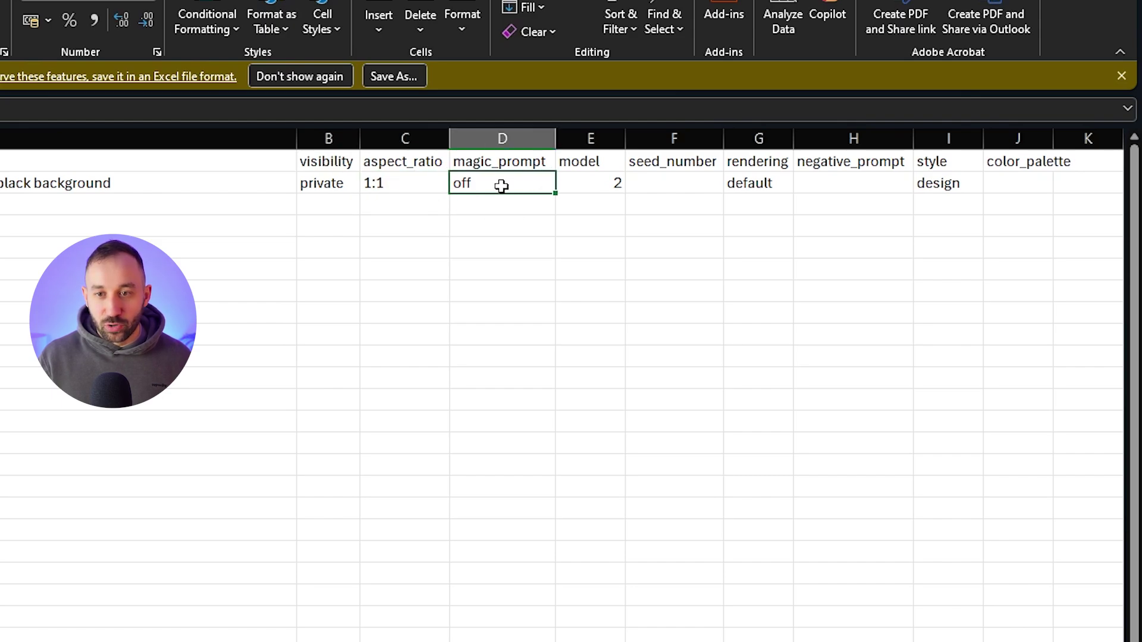
{"action": "left_click", "coordinate": [613, 185]}
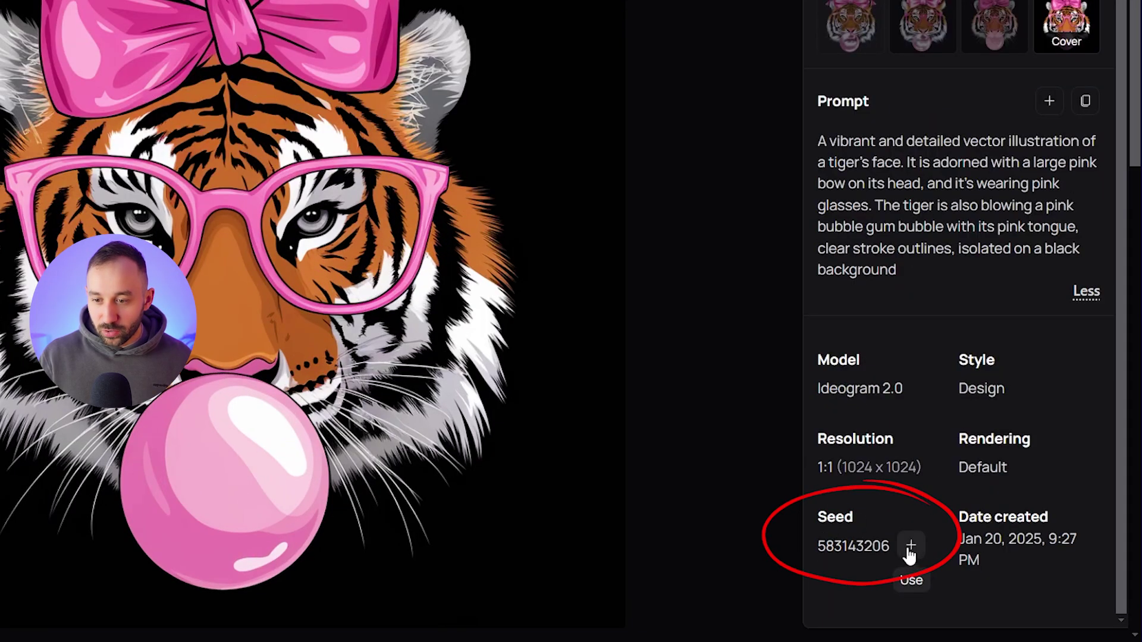
Select the tiger image's seed value 583143206 in Ideogram.
{"action": "double_click", "coordinate": [853, 546]}
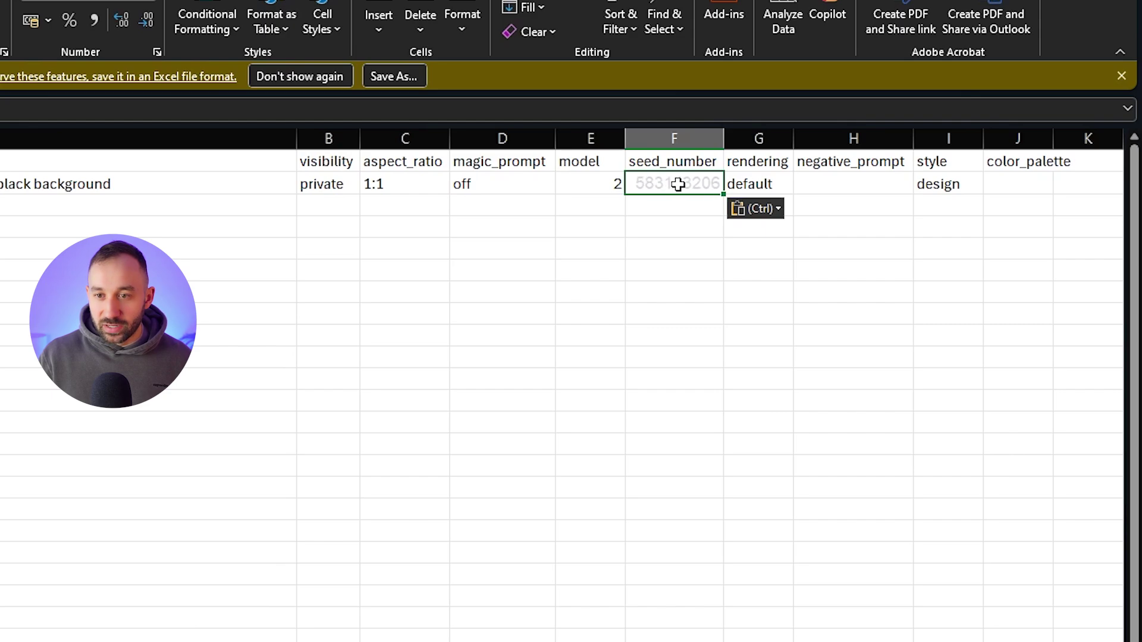
Apply Match Destination Formatting to the pasted seed, then review G2, H2 and I2.
{"action": "left_click", "coordinate": [779, 210]}
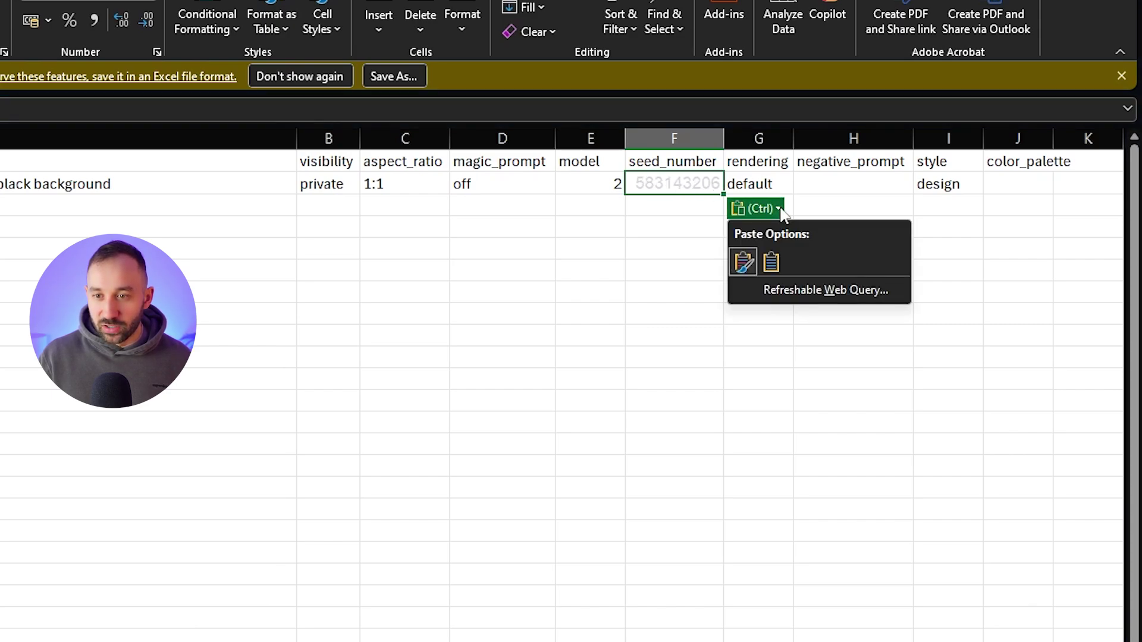
{"action": "left_click", "coordinate": [772, 261]}
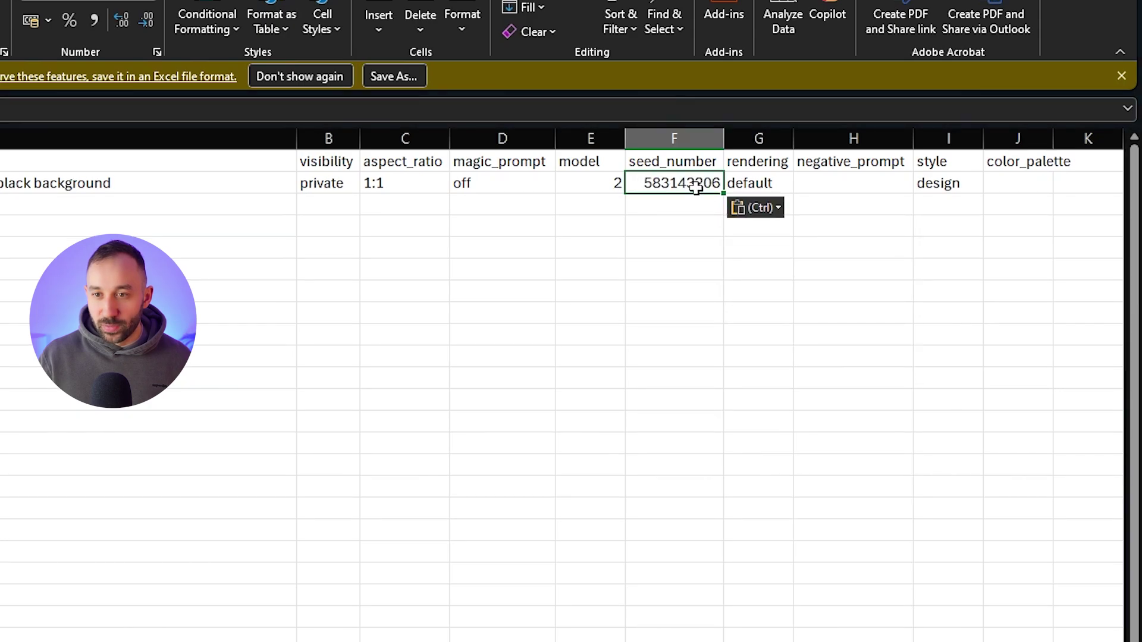
{"action": "left_click", "coordinate": [786, 182]}
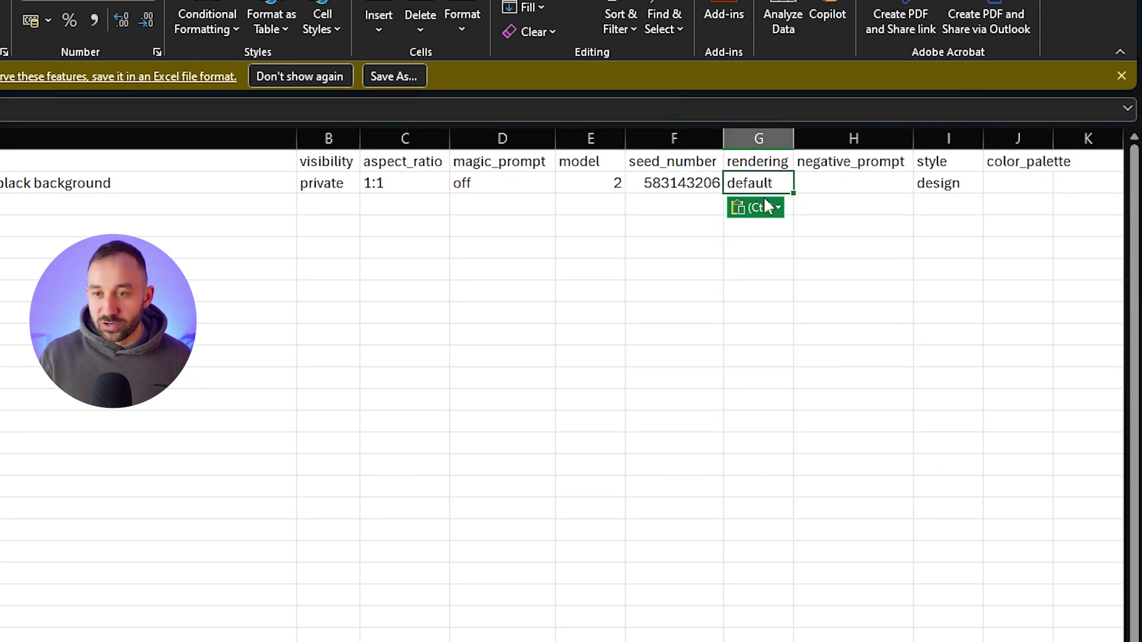
{"action": "left_click", "coordinate": [814, 186]}
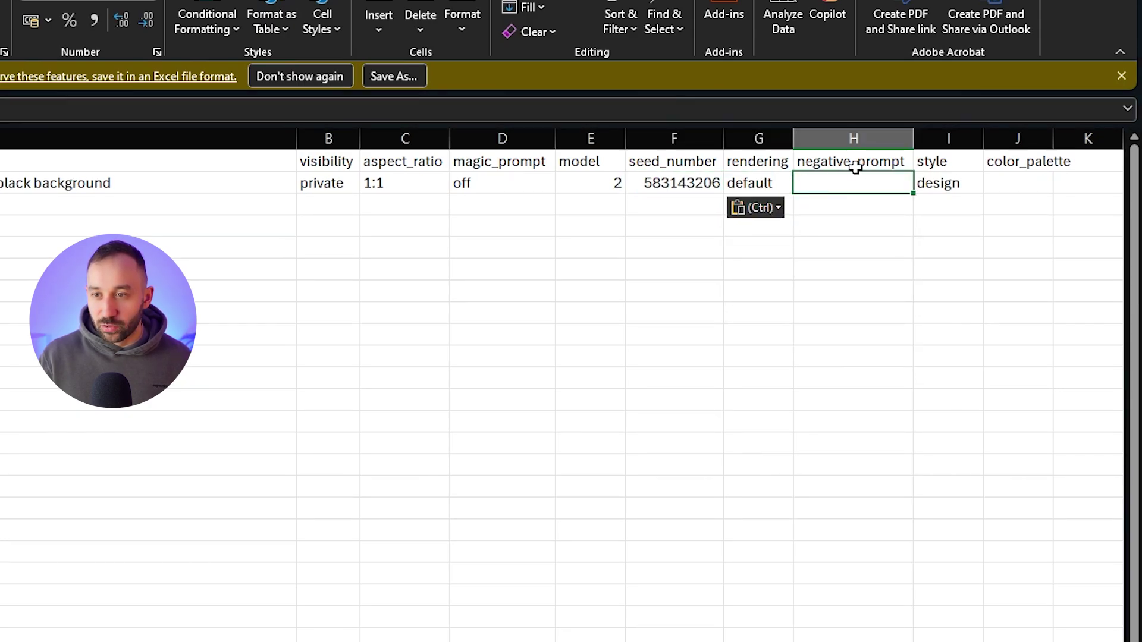
{"action": "left_click", "coordinate": [947, 184]}
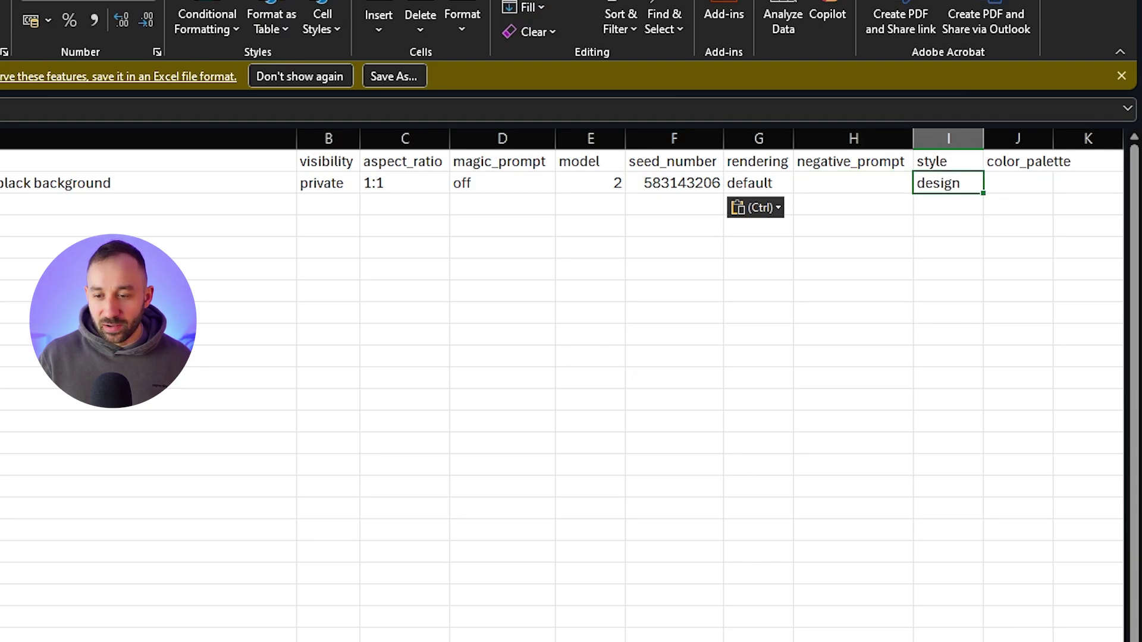
{"action": "key", "text": "Home"}
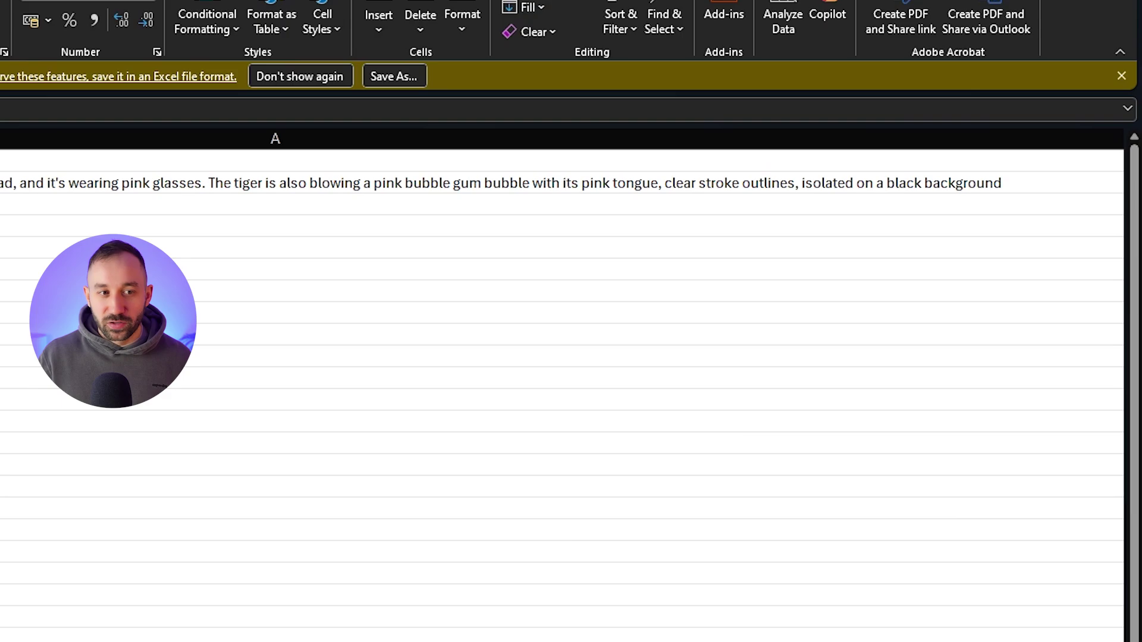
{"action": "scroll", "coordinate": [571, 387], "scroll_direction": "right", "scroll_amount": 5}
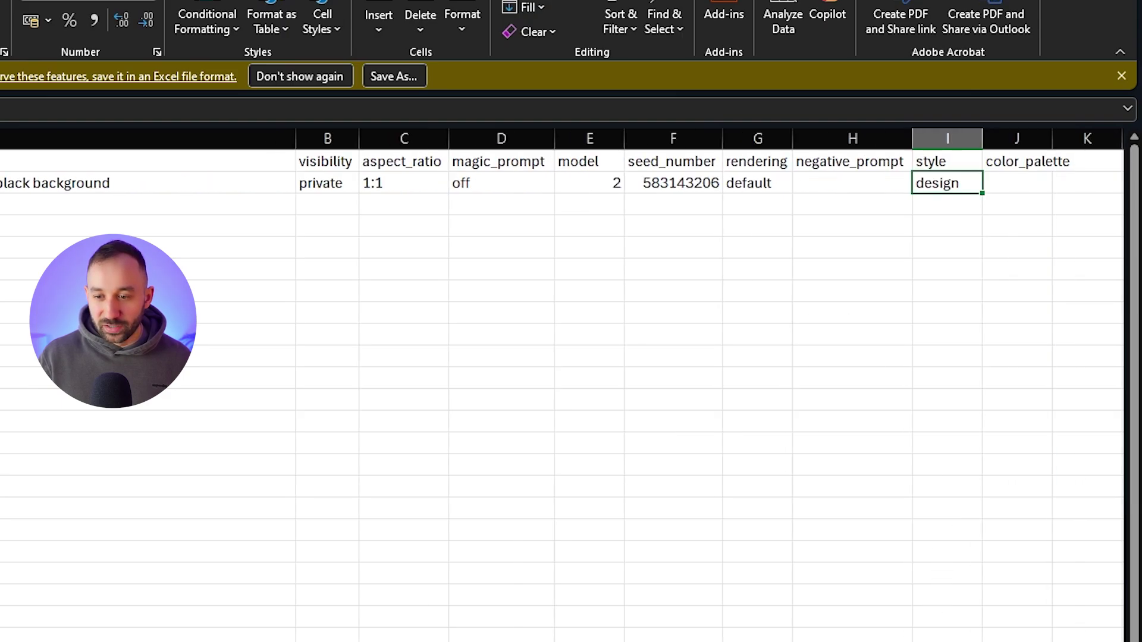
{"action": "scroll", "coordinate": [571, 386], "scroll_direction": "left", "scroll_amount": 5}
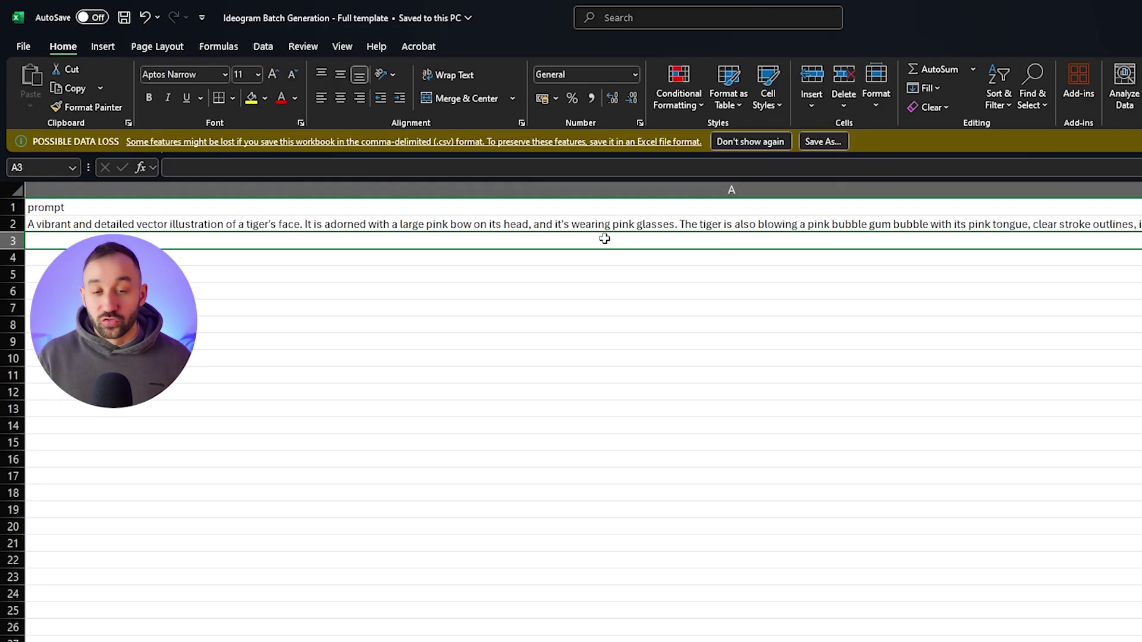
Add a VAR header in K1 with Tiger in K2 and Unicorn in K3, then copy.
{"action": "left_click", "coordinate": [315, 192]}
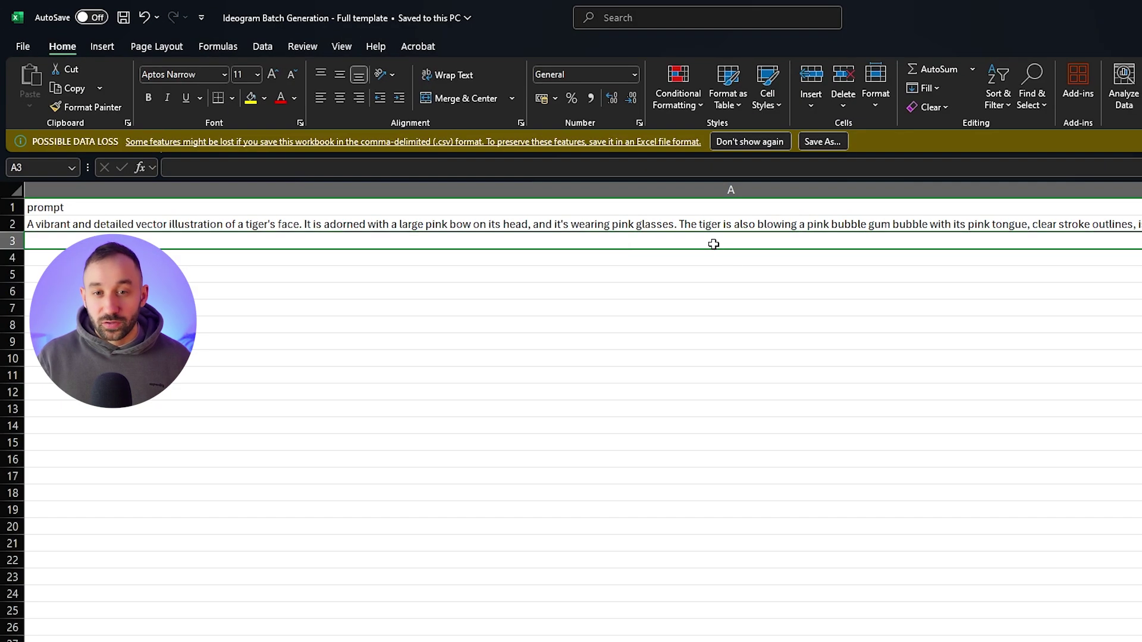
{"action": "scroll", "coordinate": [571, 297], "scroll_direction": "right", "scroll_amount": 8}
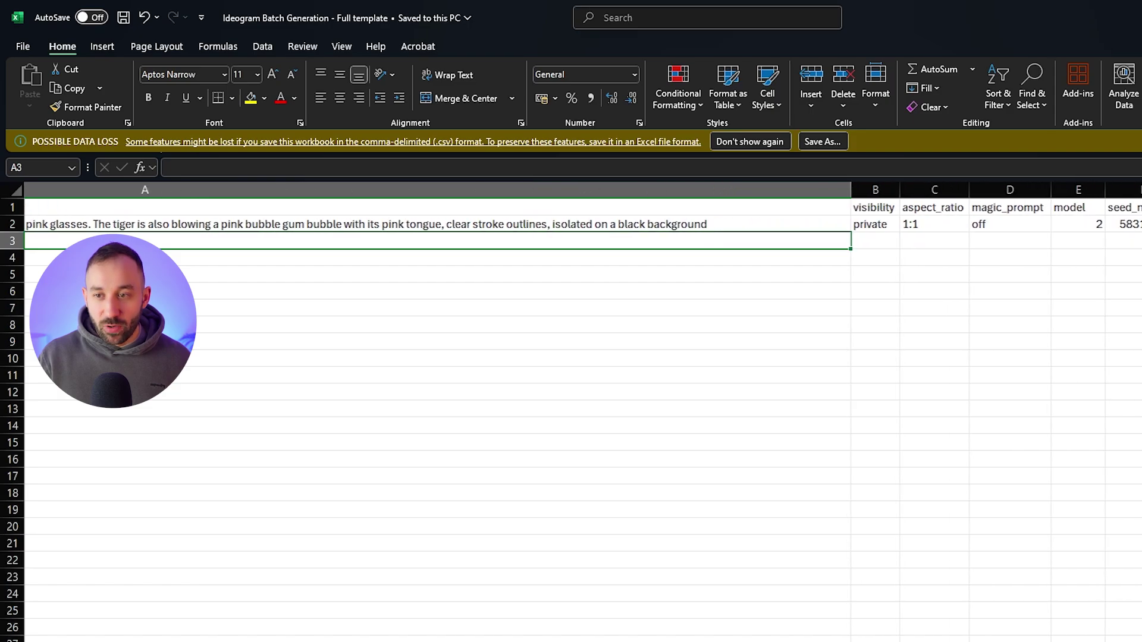
{"action": "left_click", "coordinate": [971, 308]}
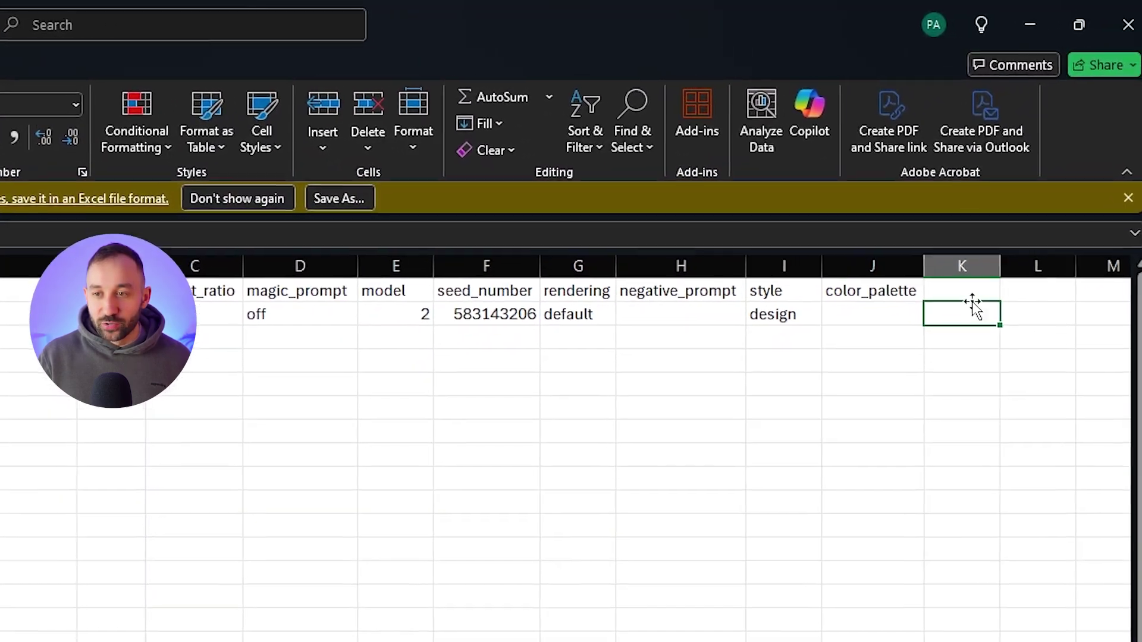
{"action": "type", "text": "VAR"}
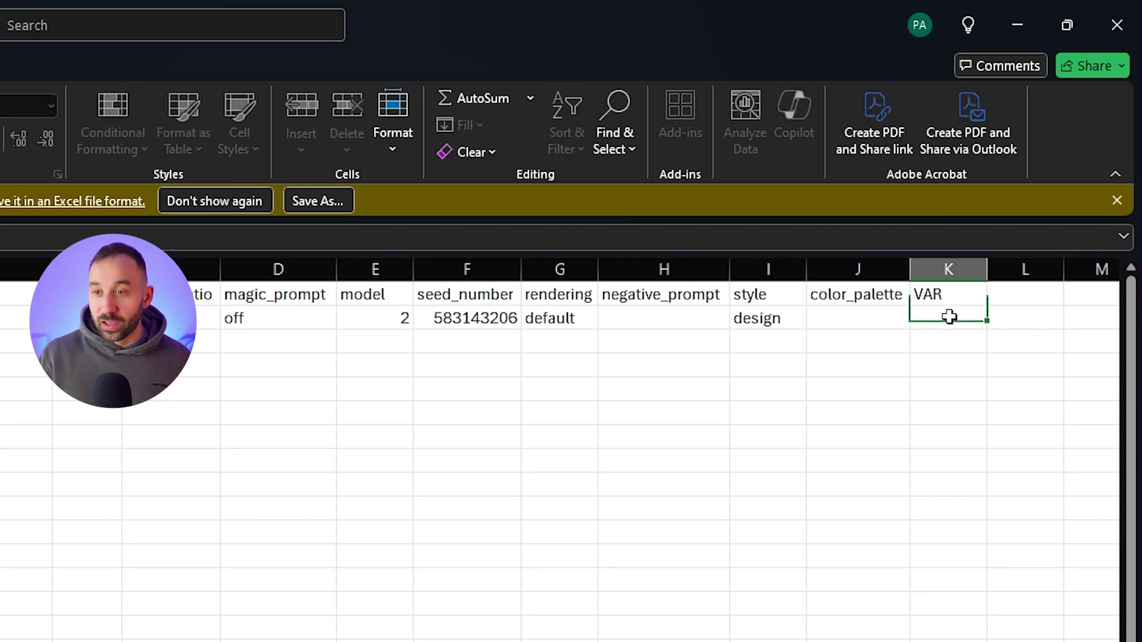
{"action": "left_click", "coordinate": [949, 316]}
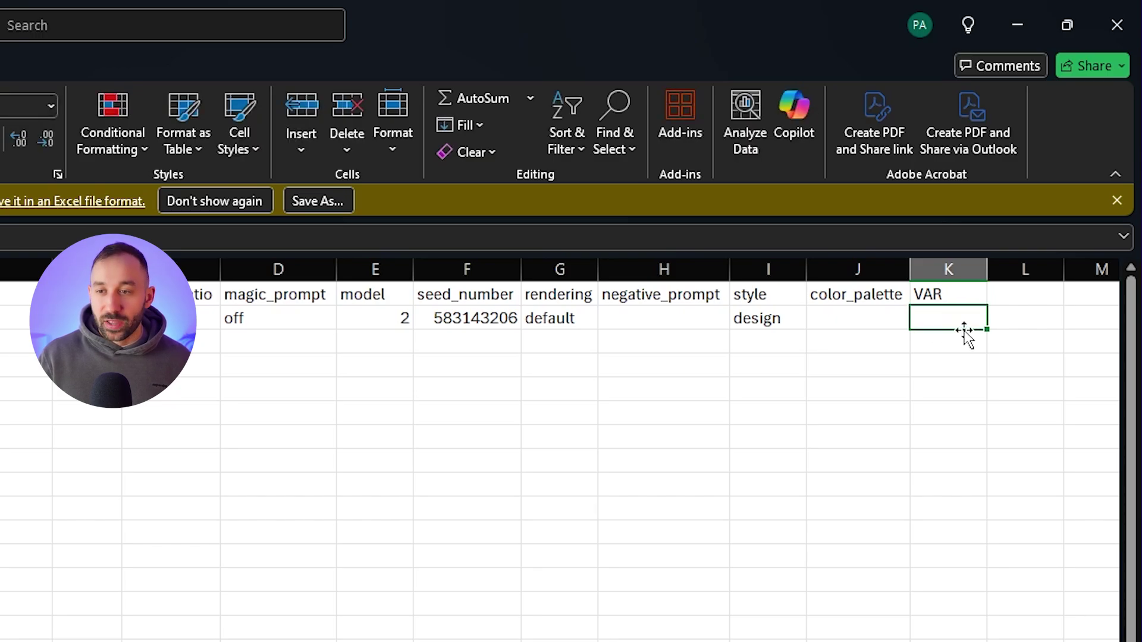
{"action": "type", "text": "Tiger"}
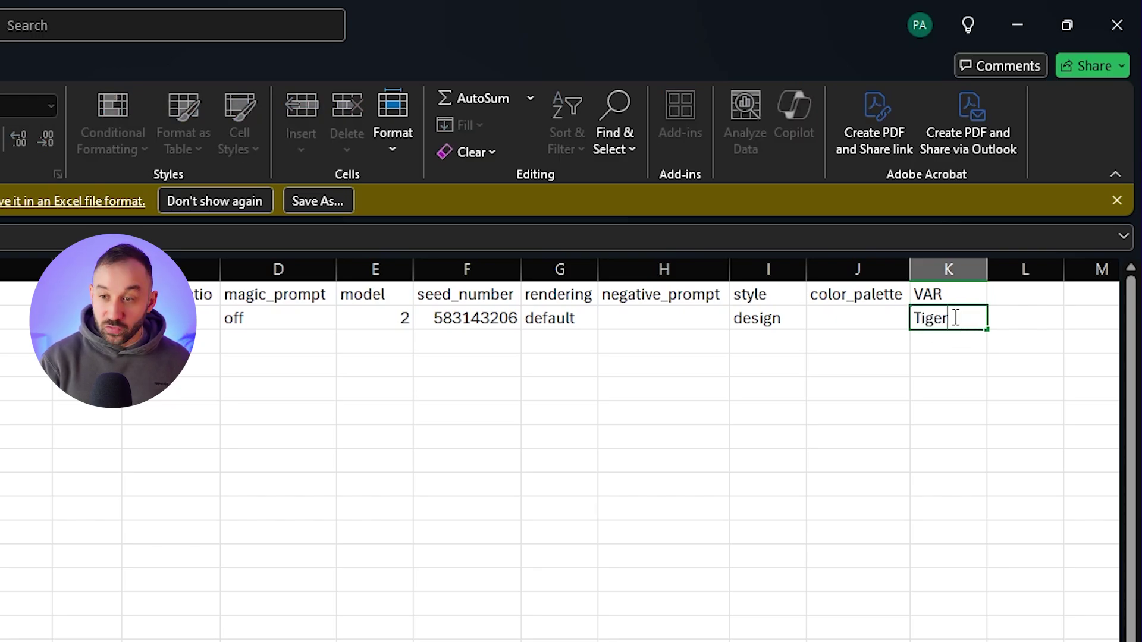
{"action": "key", "text": "Return"}
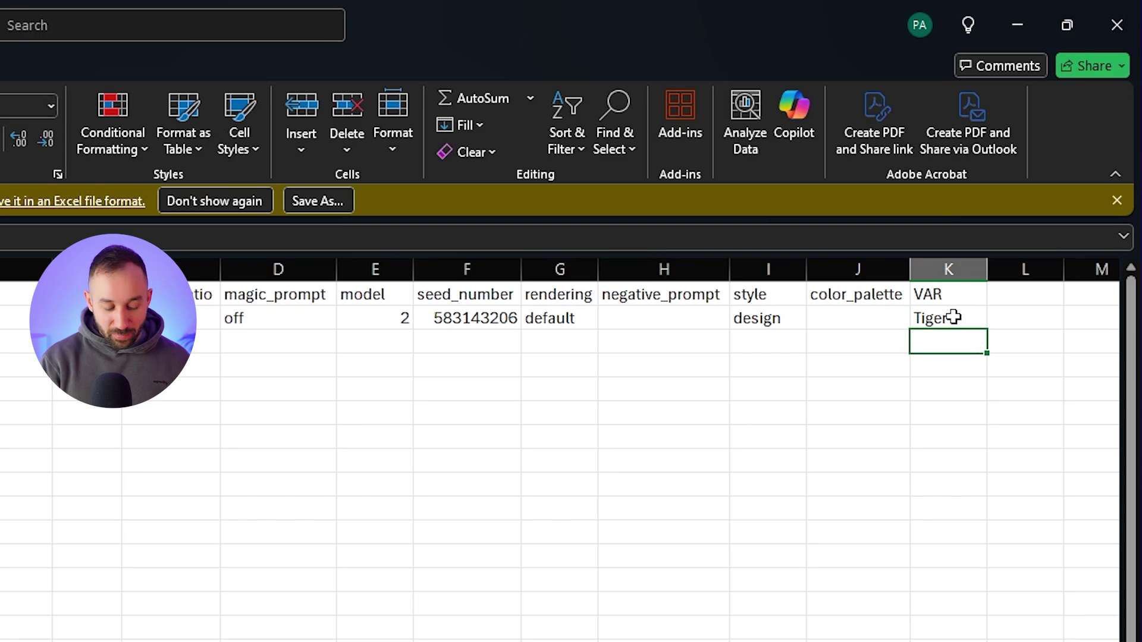
{"action": "type", "text": "Un"}
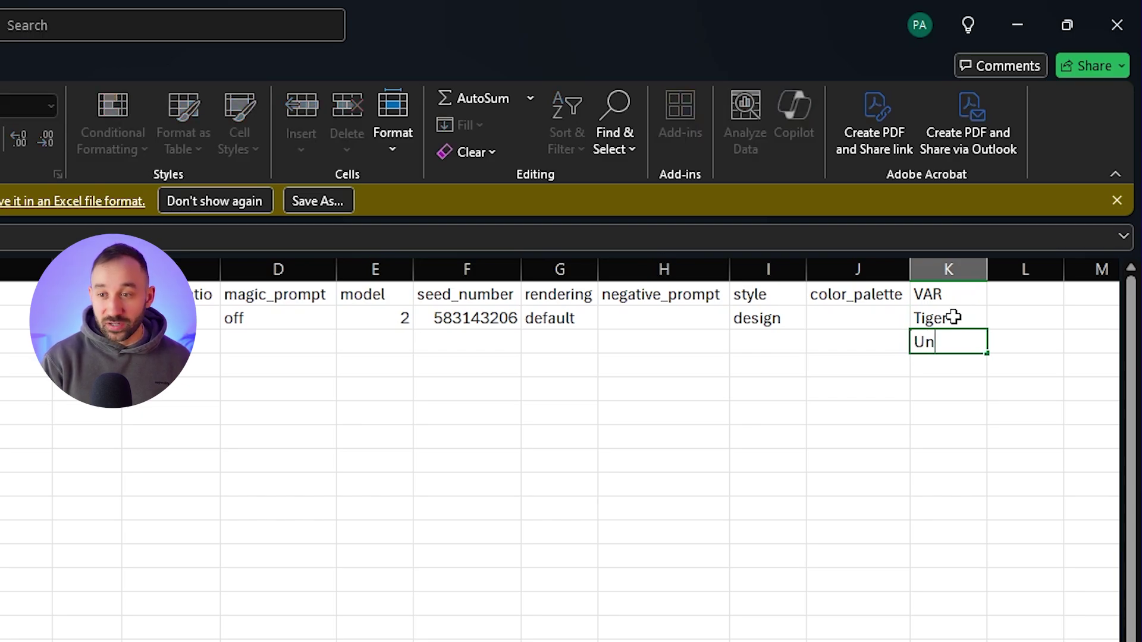
{"action": "type", "text": "icorn"}
{"action": "key", "text": "Return"}
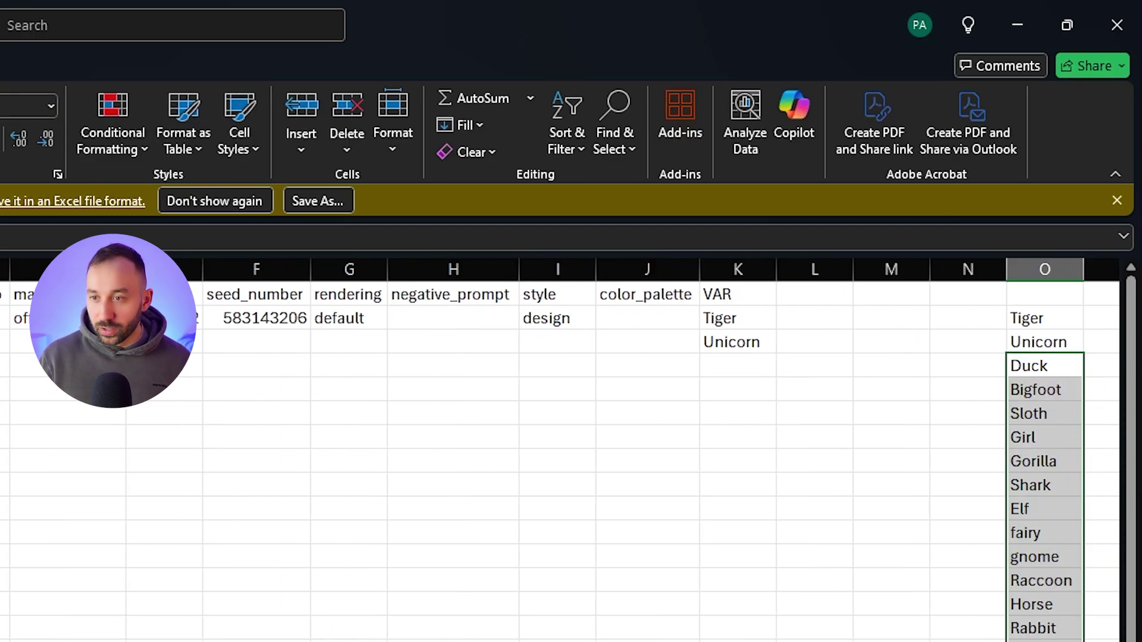
{"action": "key", "text": "ctrl+c"}
{"action": "left_click", "coordinate": [746, 349]}
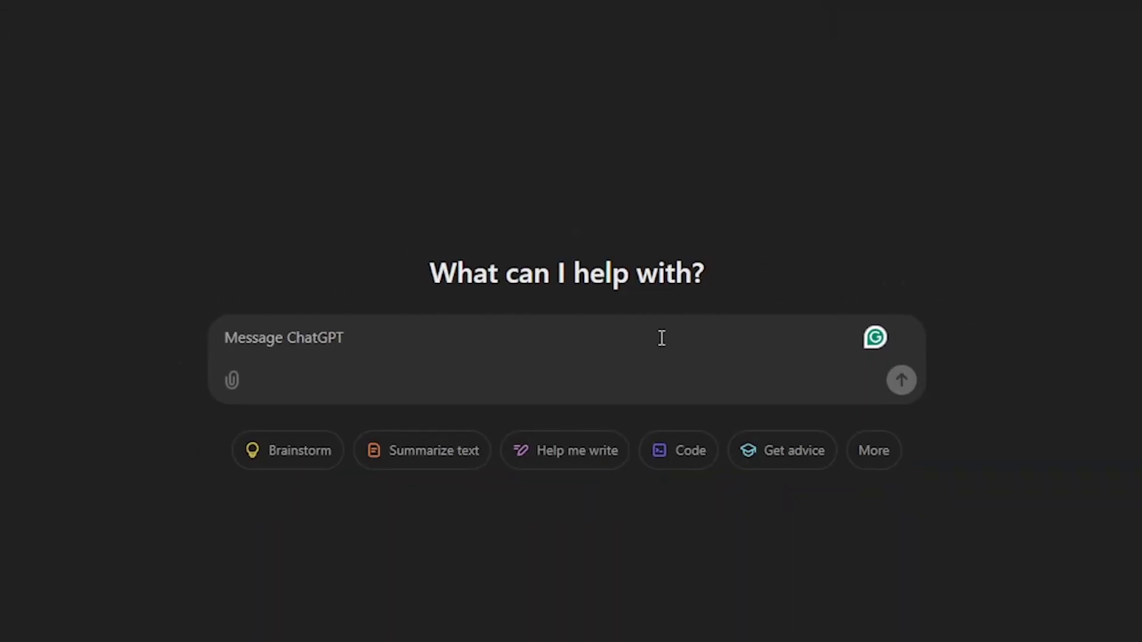
Ask ChatGPT: 'give me some alternatives to tiger for t-shirt designs'.
{"action": "type", "text": "give me some alternatives to tiger for t-shirt designs"}
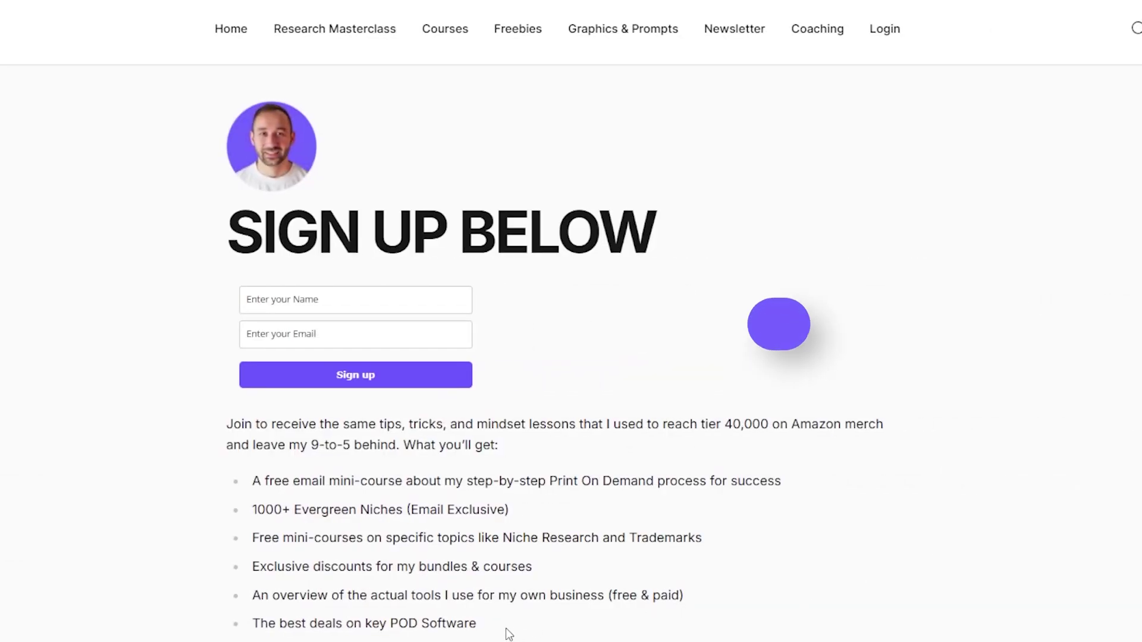
{"action": "left_click_drag", "start_coordinate": [504, 634], "coordinate": [236, 484]}
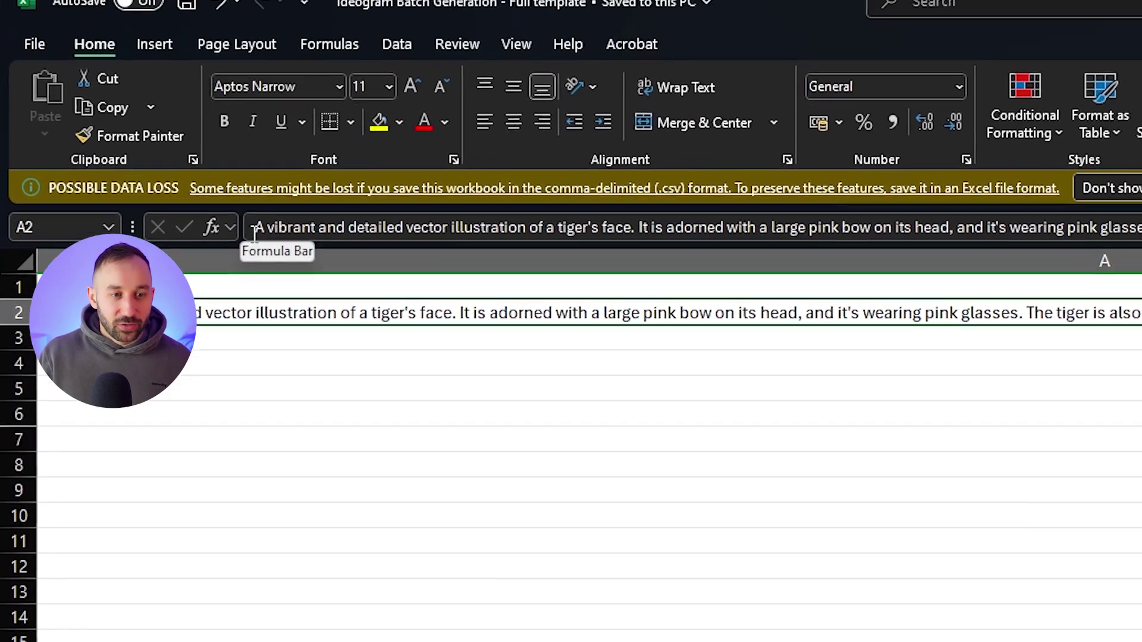
Rewrite the A2 prompt as a formula, replacing each 'tiger' with "&K2&".
{"action": "left_click", "coordinate": [257, 227]}
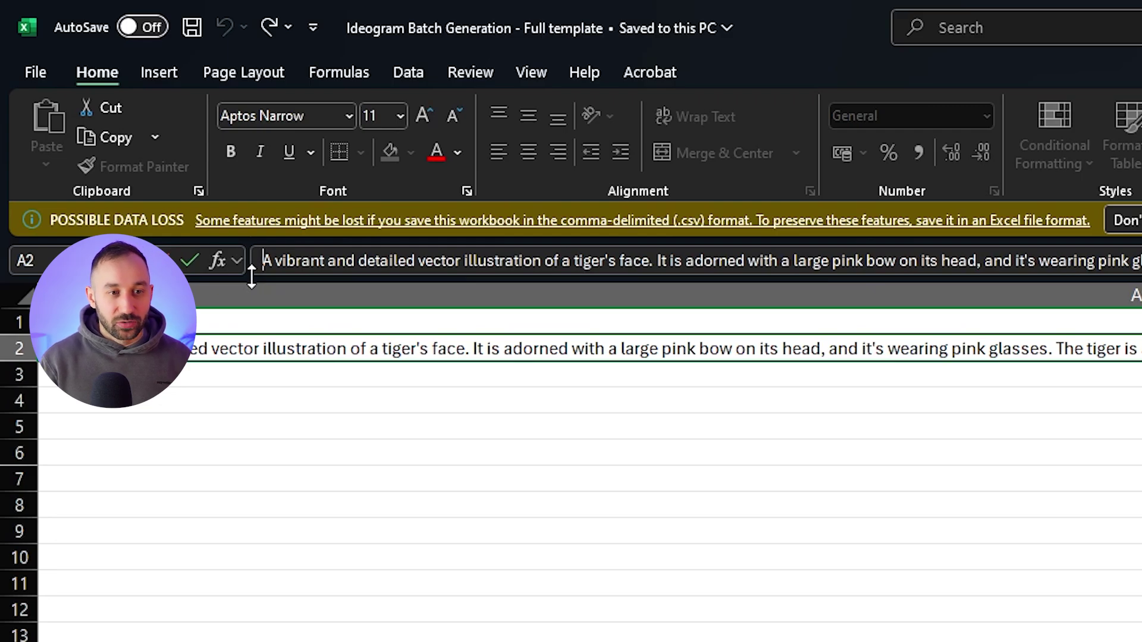
{"action": "type", "text": "="}
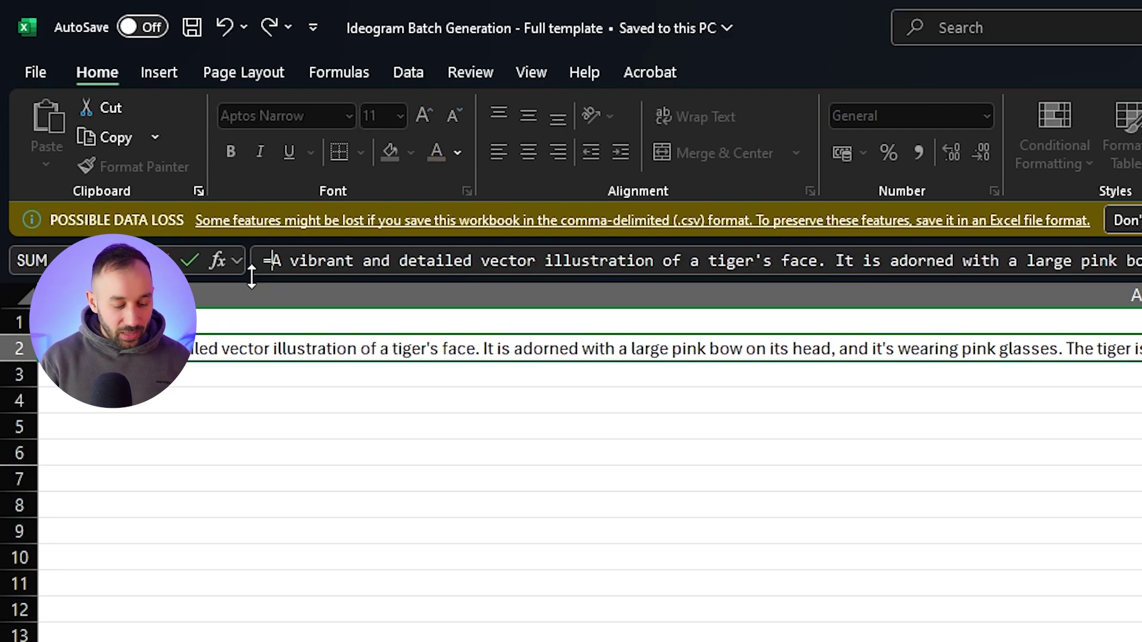
{"action": "type", "text": "\""}
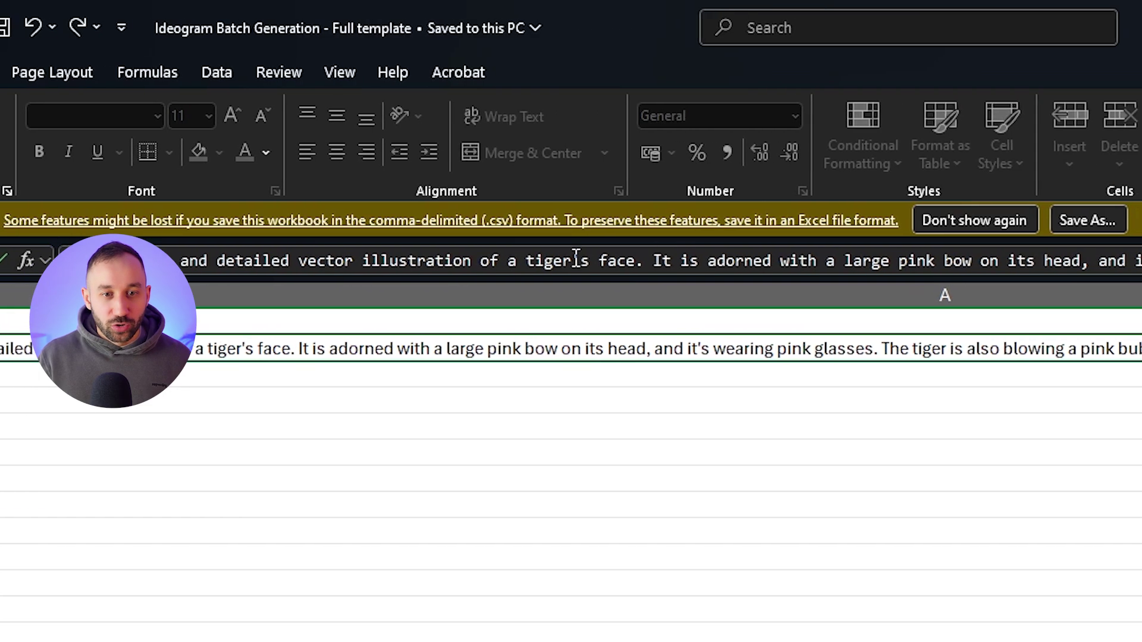
{"action": "left_click_drag", "start_coordinate": [563, 260], "coordinate": [513, 260]}
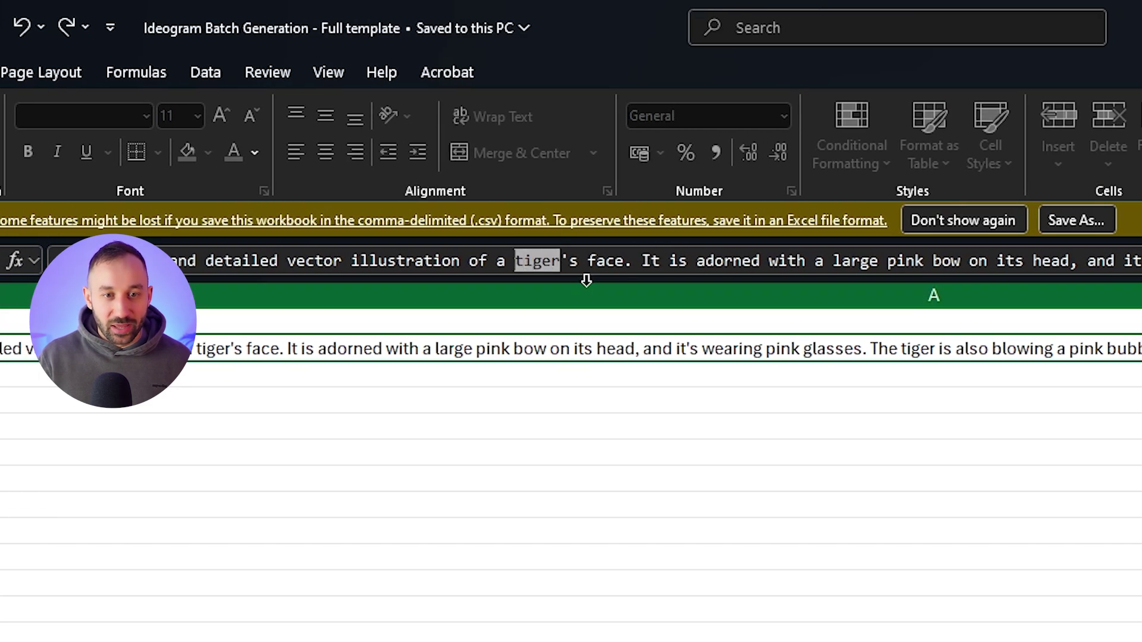
{"action": "type", "text": "\""}
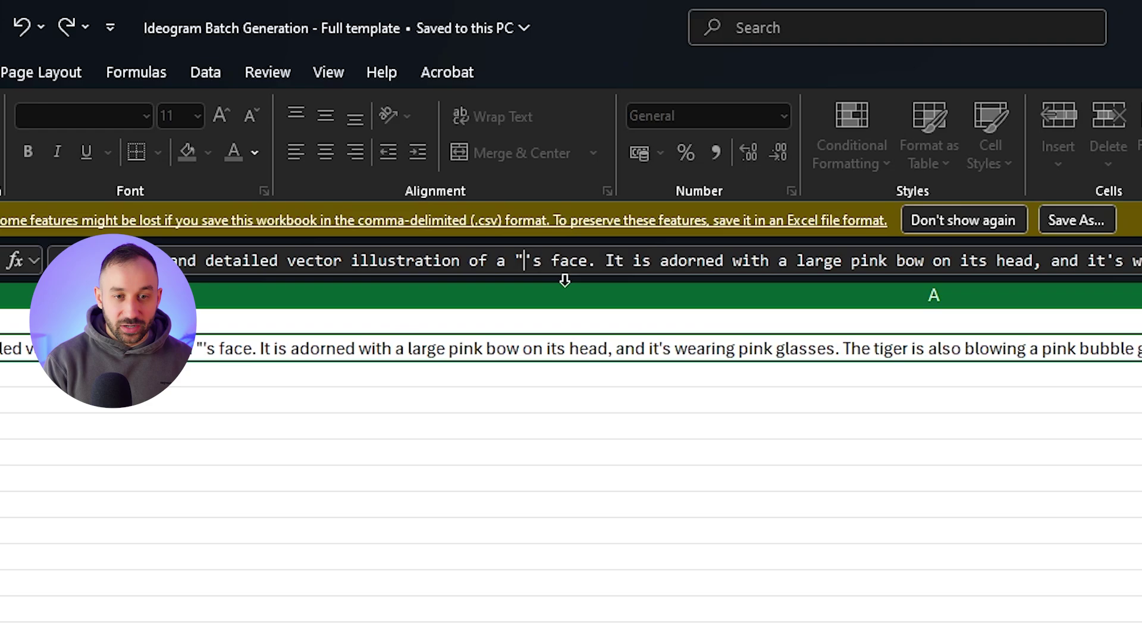
{"action": "type", "text": "&K2"}
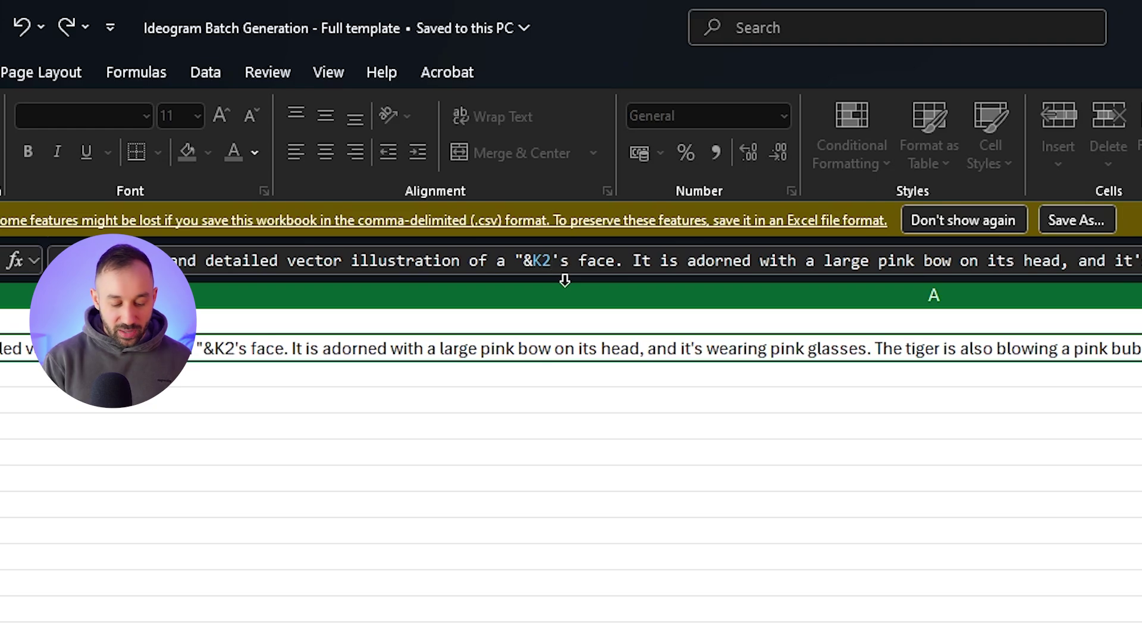
{"action": "type", "text": "&\""}
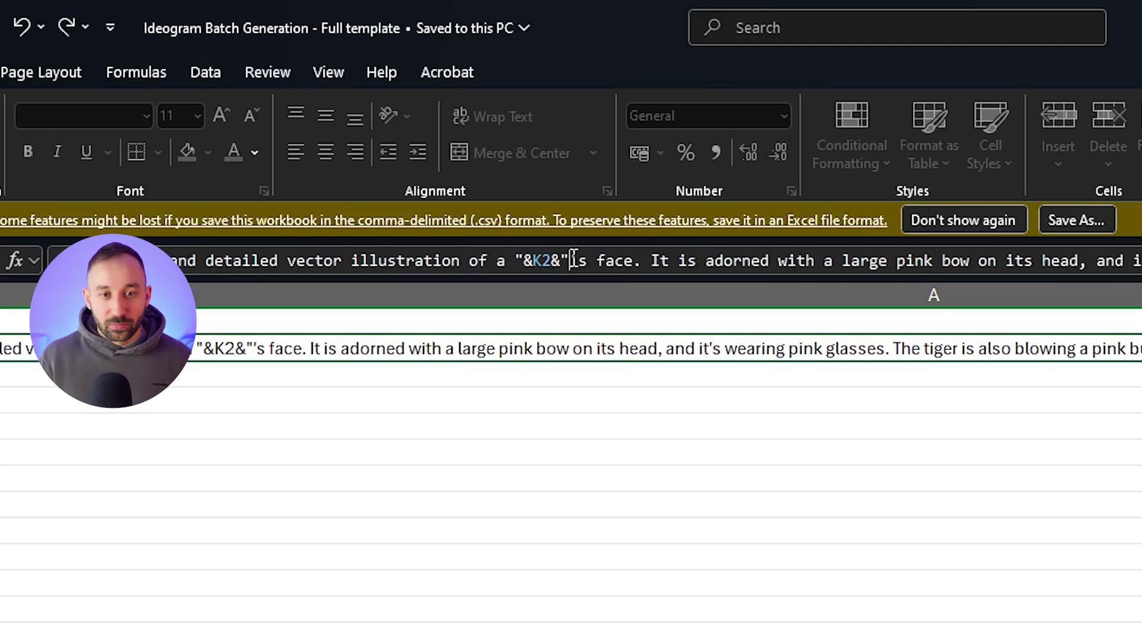
{"action": "left_click_drag", "start_coordinate": [572, 259], "coordinate": [519, 247]}
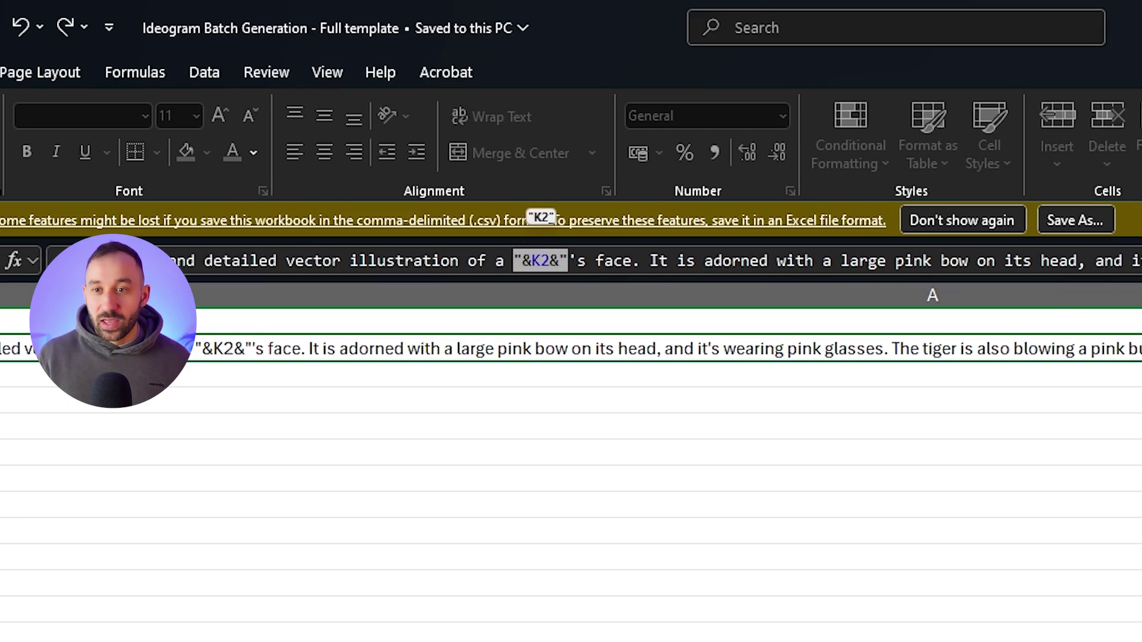
{"action": "left_click_drag", "start_coordinate": [636, 265], "coordinate": [594, 265]}
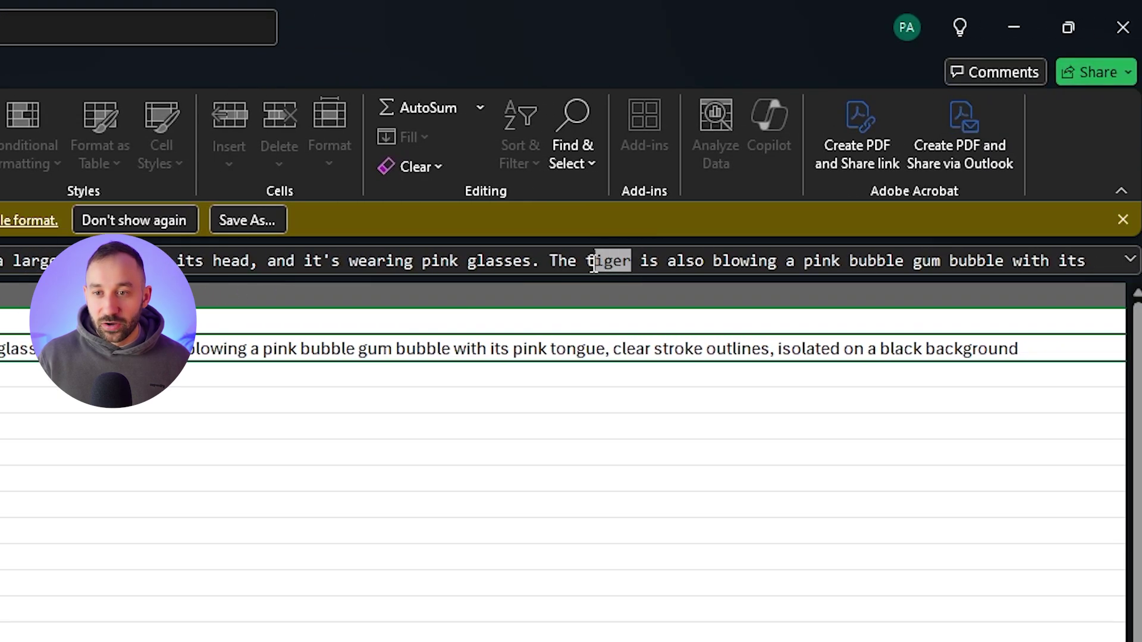
{"action": "key", "text": "ctrl+v"}
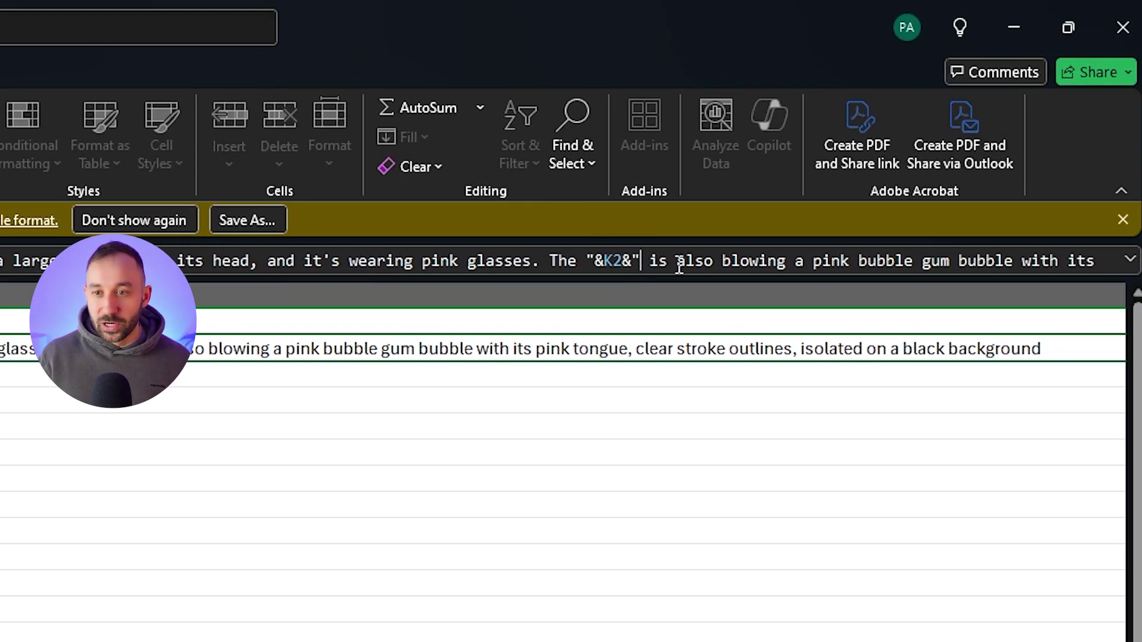
{"action": "left_click", "coordinate": [807, 264]}
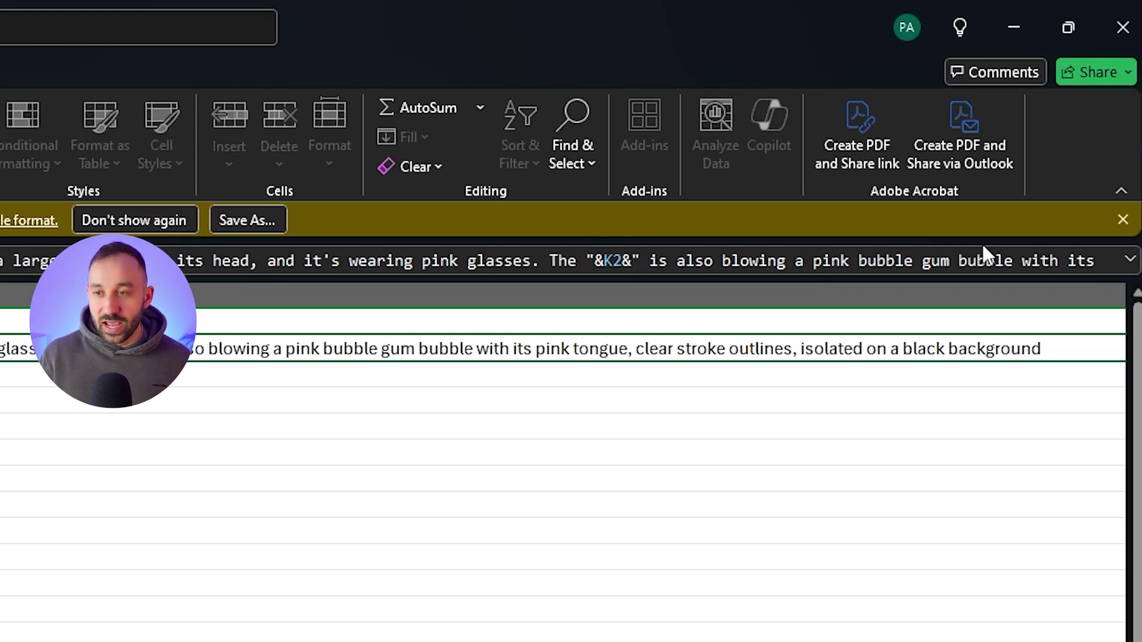
{"action": "left_click_drag", "start_coordinate": [857, 261], "coordinate": [1094, 262]}
{"action": "left_click", "coordinate": [1094, 263]}
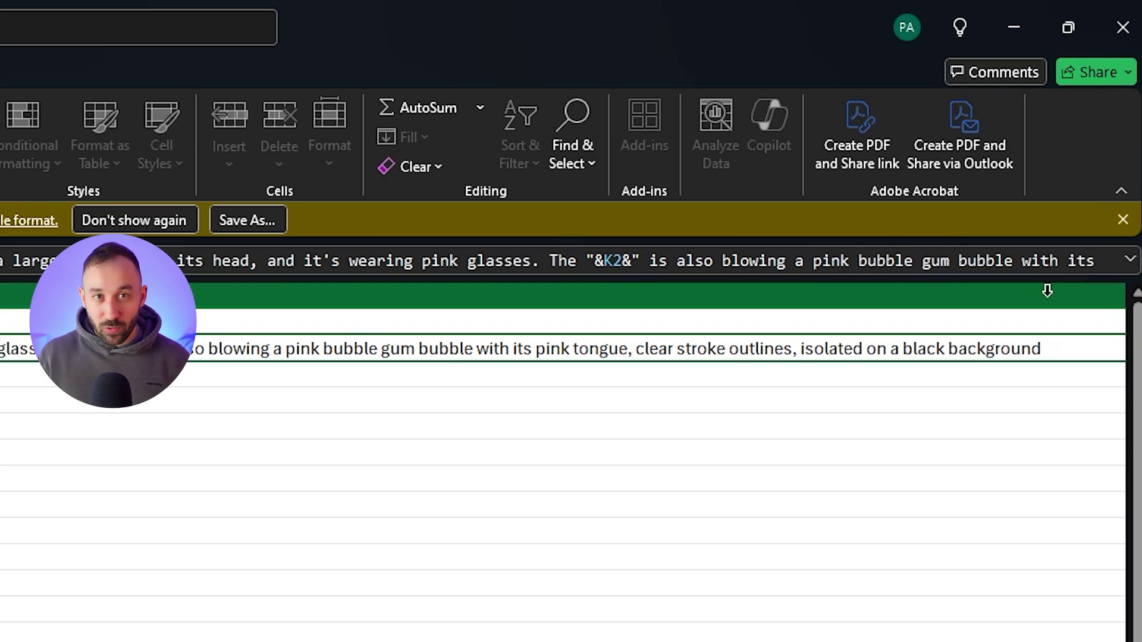
{"action": "key", "text": "ctrl+End"}
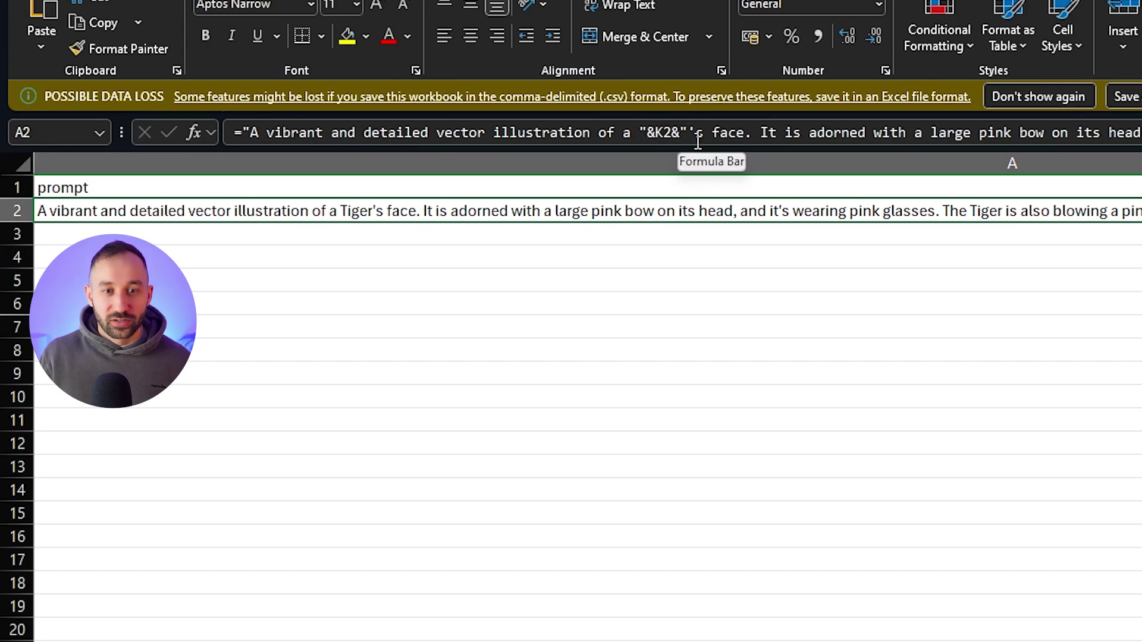
Scroll along row 2 to review the Tiger prompt and its settings.
{"action": "scroll", "coordinate": [587, 186], "scroll_direction": "right", "scroll_amount": 5}
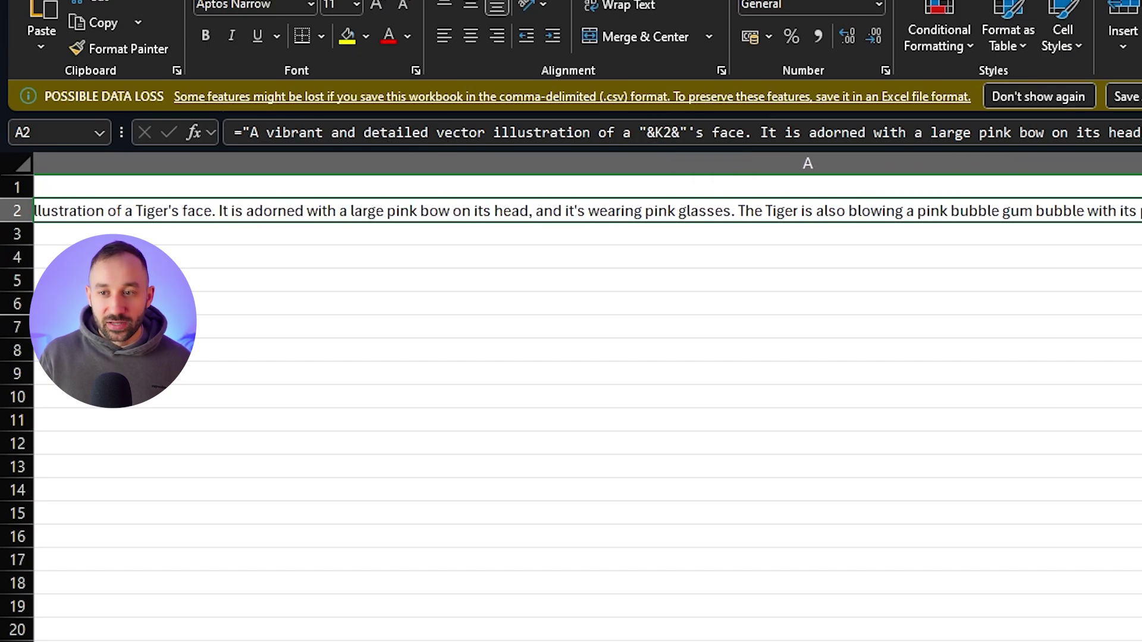
{"action": "scroll", "coordinate": [587, 185], "scroll_direction": "right", "scroll_amount": 3}
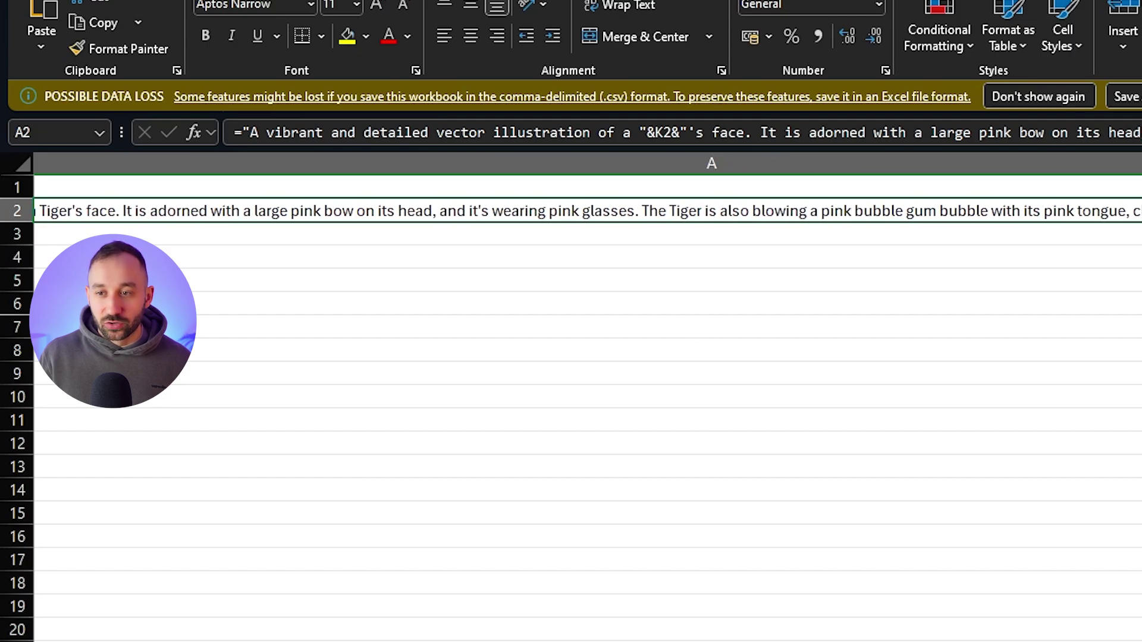
{"action": "scroll", "coordinate": [587, 185], "scroll_direction": "left", "scroll_amount": 5}
{"action": "scroll", "coordinate": [587, 186], "scroll_direction": "right", "scroll_amount": 2}
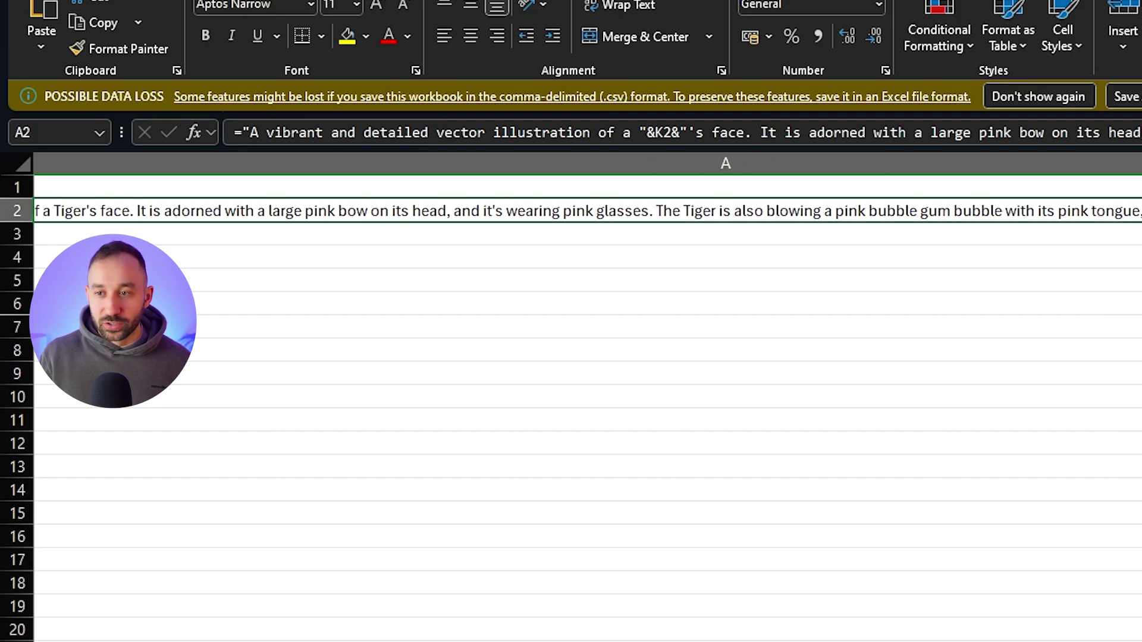
{"action": "scroll", "coordinate": [587, 185], "scroll_direction": "right", "scroll_amount": 3}
Fill the A2 prompt formula down to row 18 and adjust column A's width.
{"action": "scroll", "coordinate": [587, 186], "scroll_direction": "left", "scroll_amount": 1}
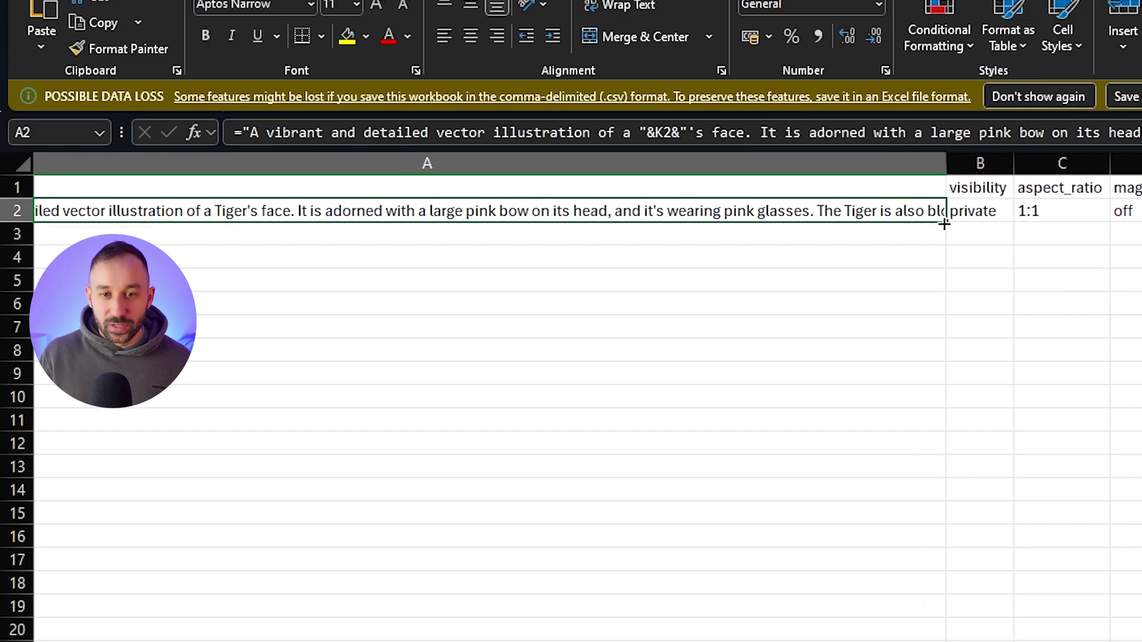
{"action": "left_click_drag", "start_coordinate": [946, 231], "coordinate": [957, 594]}
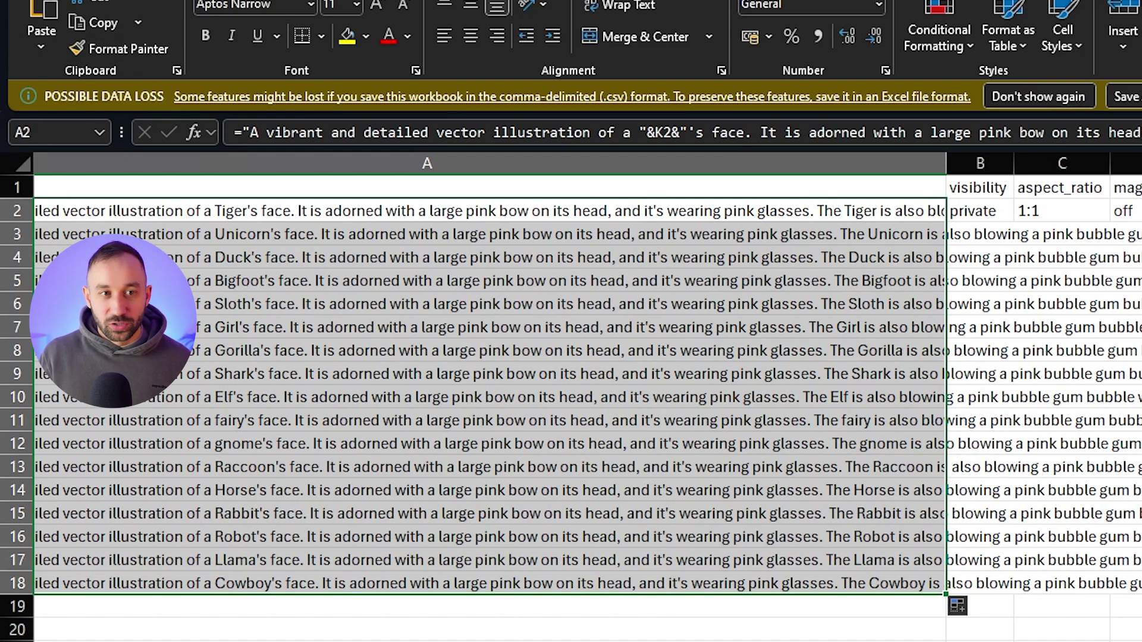
{"action": "mouse_move", "coordinate": [947, 163]}
{"action": "left_mouse_down"}
{"action": "mouse_move", "coordinate": [931, 162]}
{"action": "mouse_move", "coordinate": [947, 164]}
{"action": "left_mouse_up"}
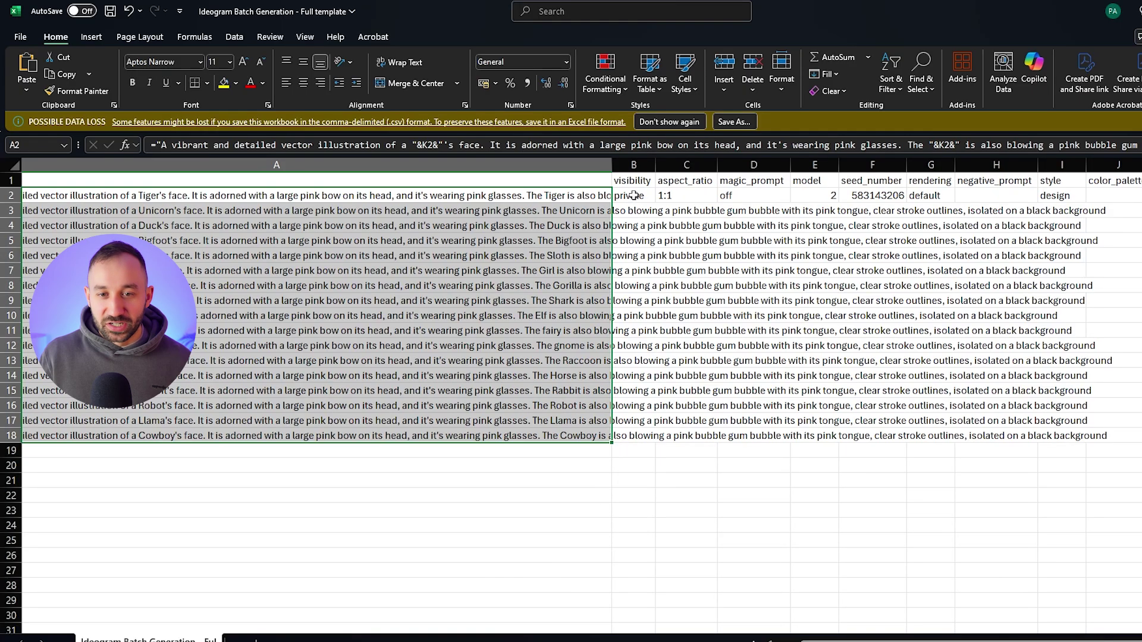
Copy the row 2 settings in B2:I2 down to row 19.
{"action": "left_click", "coordinate": [639, 196]}
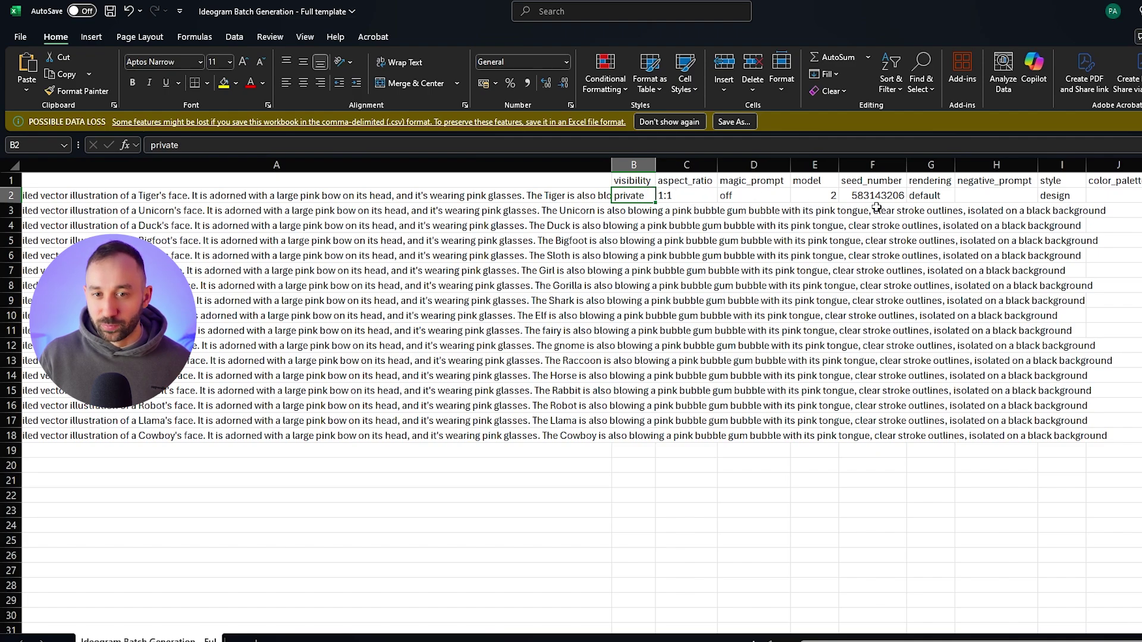
{"action": "left_click", "coordinate": [1061, 197], "text": "shift"}
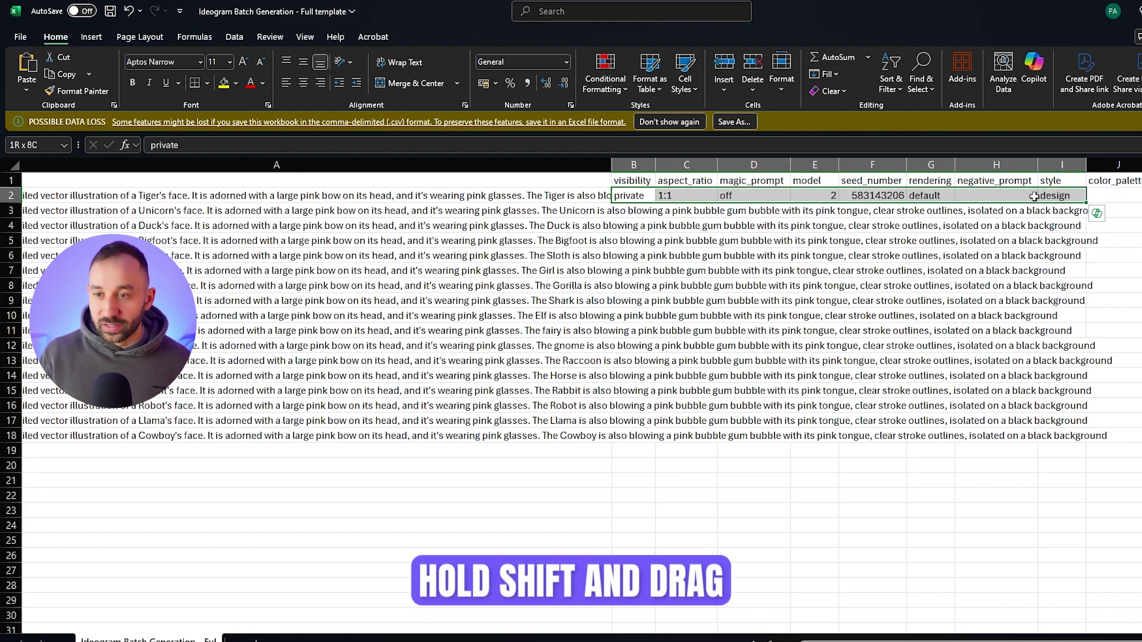
{"action": "left_click_drag", "start_coordinate": [1087, 203], "coordinate": [1085, 462]}
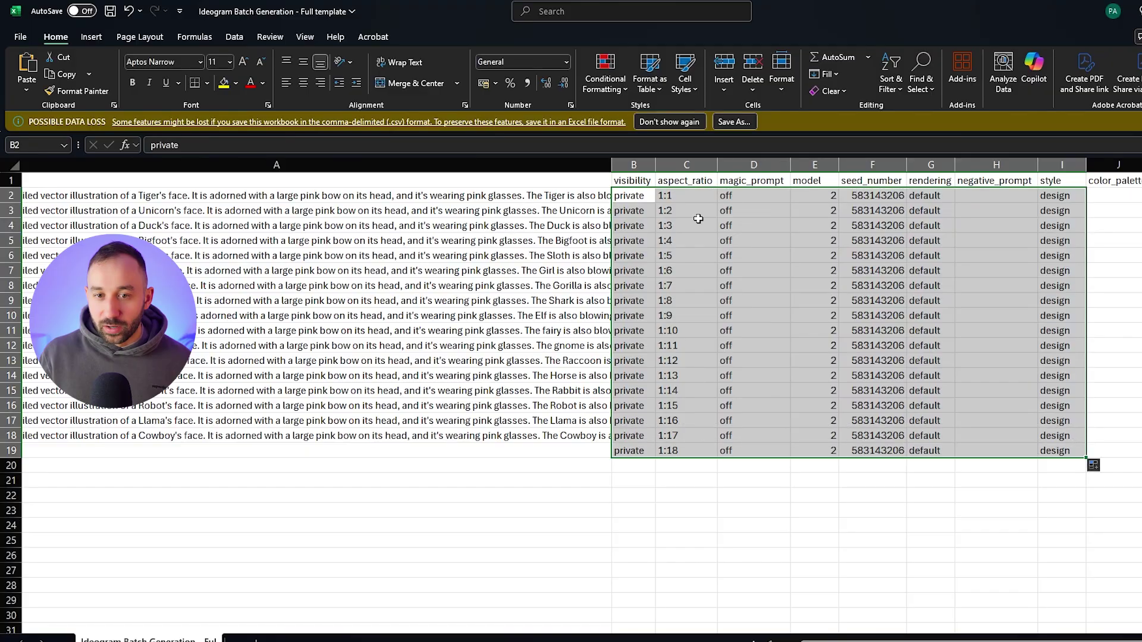
Set every aspect_ratio to 1:1 through row 19 and extend the prompt formula to A19 for Cowgirl.
{"action": "left_click", "coordinate": [675, 196]}
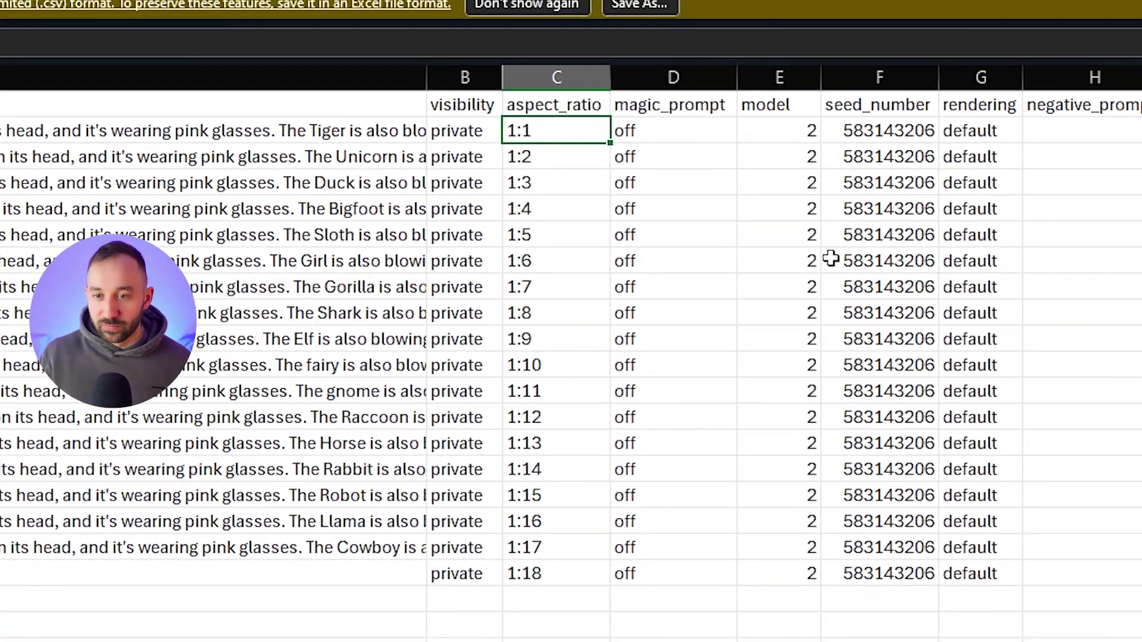
{"action": "key", "text": "ctrl+c"}
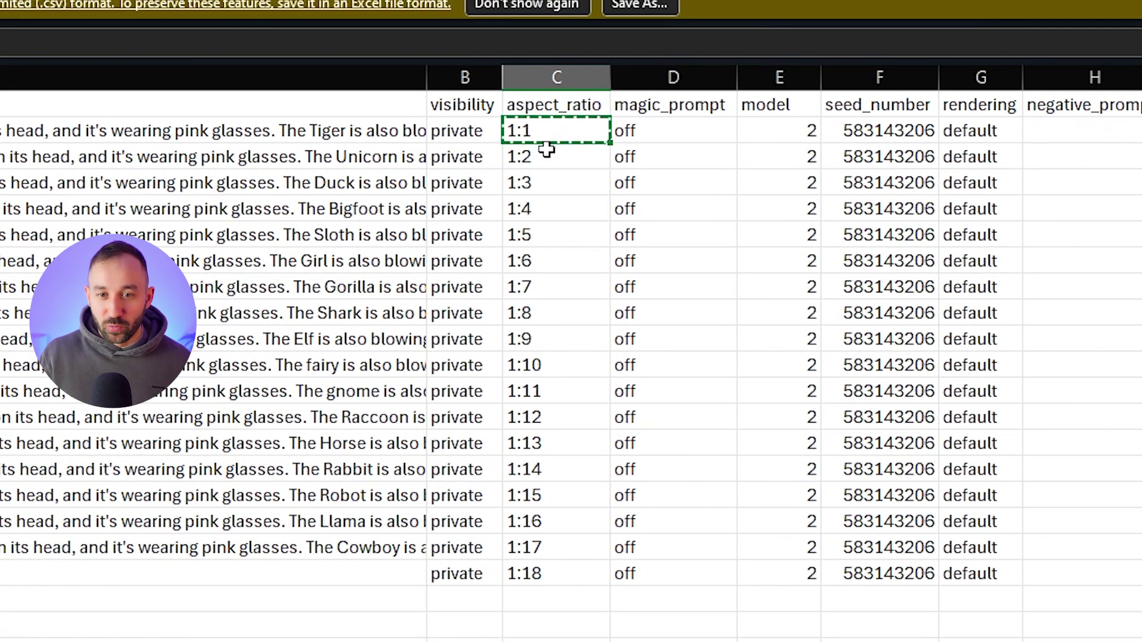
{"action": "left_click", "coordinate": [555, 157]}
{"action": "key", "text": "ctrl+v"}
{"action": "key", "text": "Escape"}
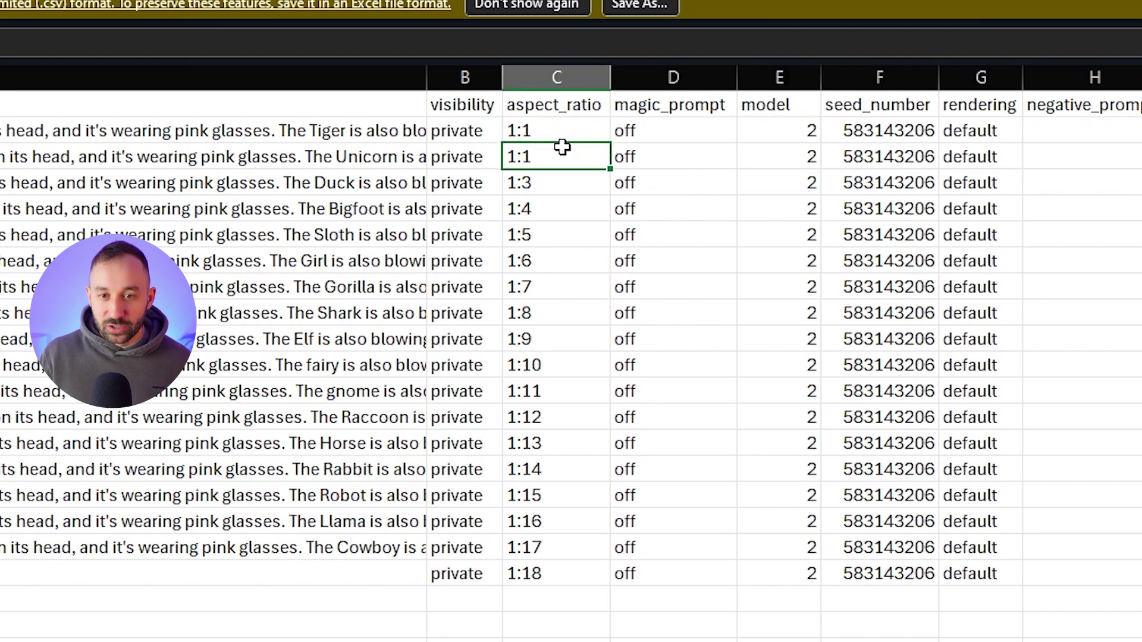
{"action": "left_click_drag", "start_coordinate": [563, 133], "coordinate": [565, 160]}
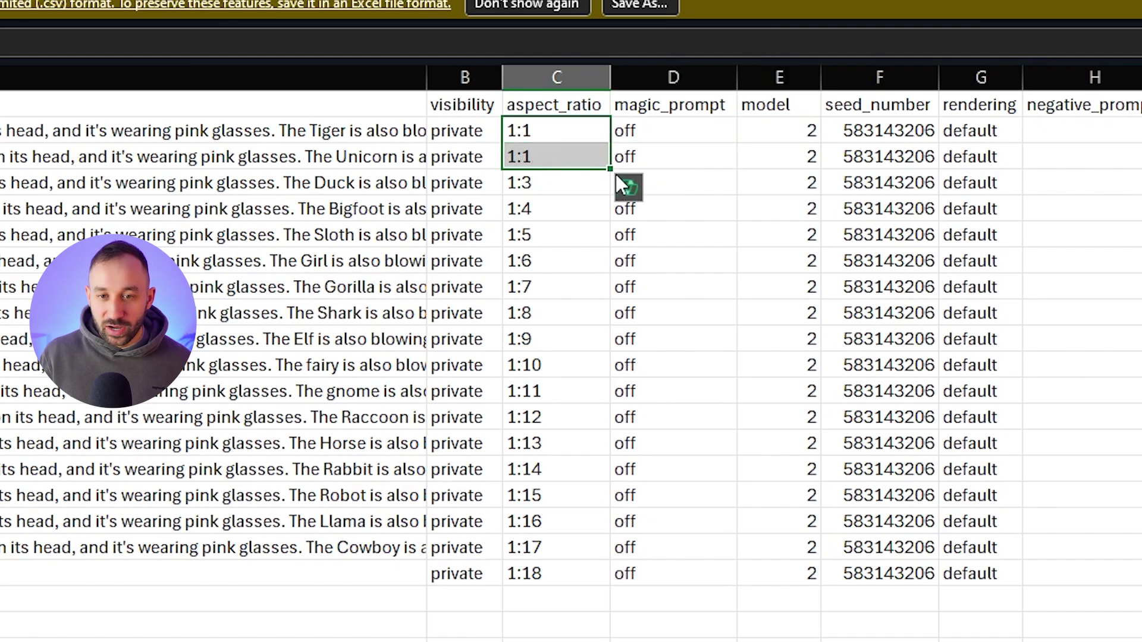
{"action": "left_click_drag", "start_coordinate": [612, 171], "coordinate": [619, 585]}
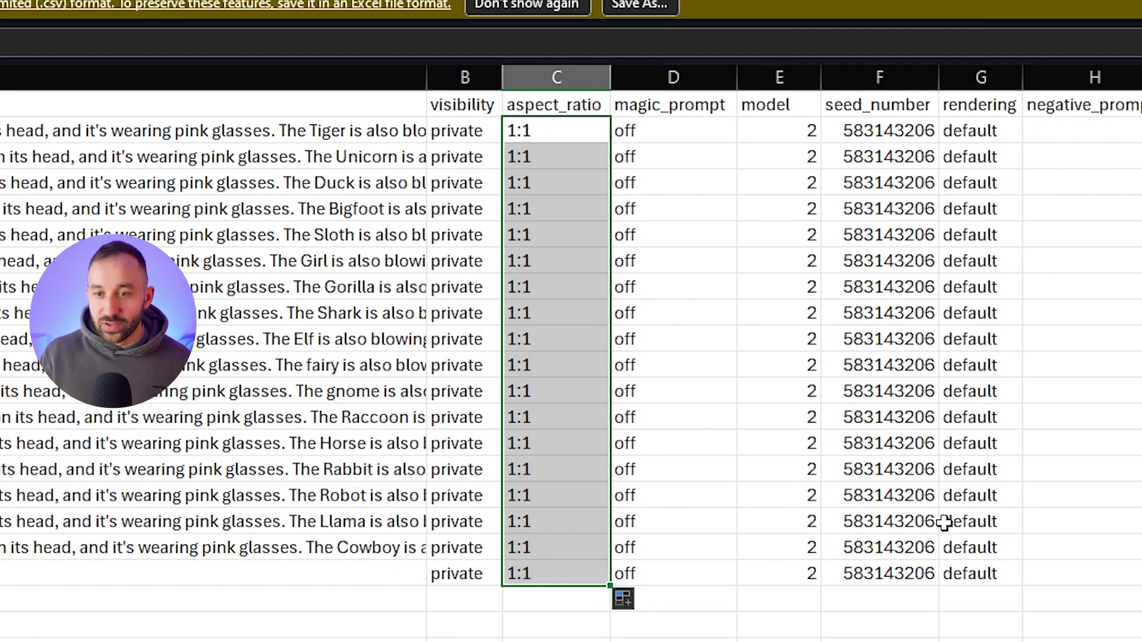
{"action": "left_click", "coordinate": [364, 544]}
{"action": "left_click_drag", "start_coordinate": [567, 561], "coordinate": [574, 590]}
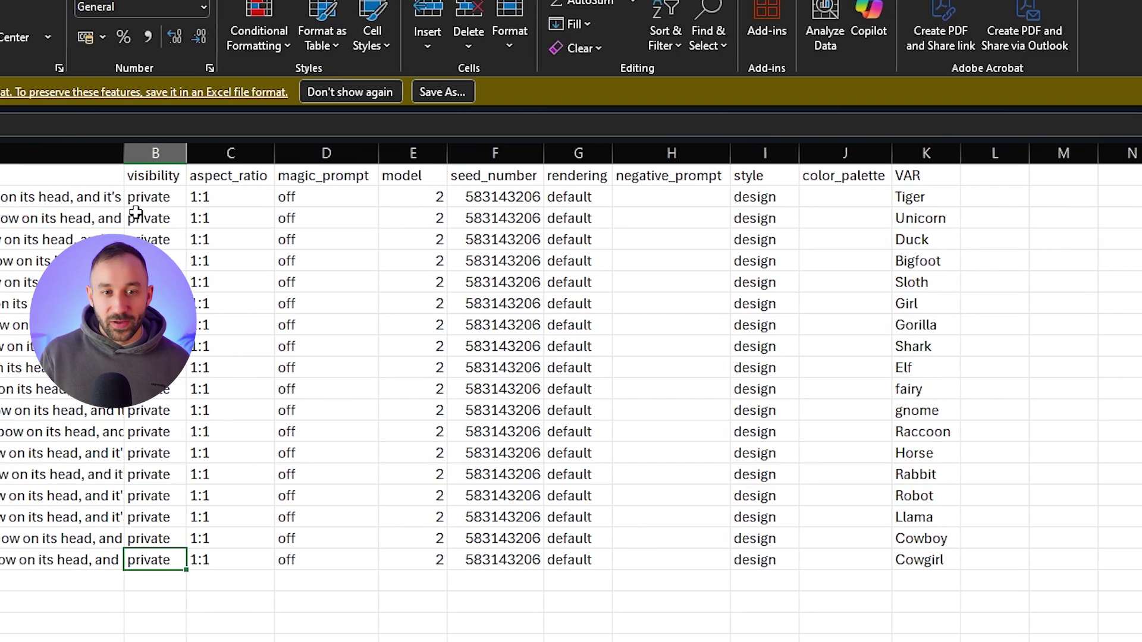
{"action": "left_click", "coordinate": [77, 197]}
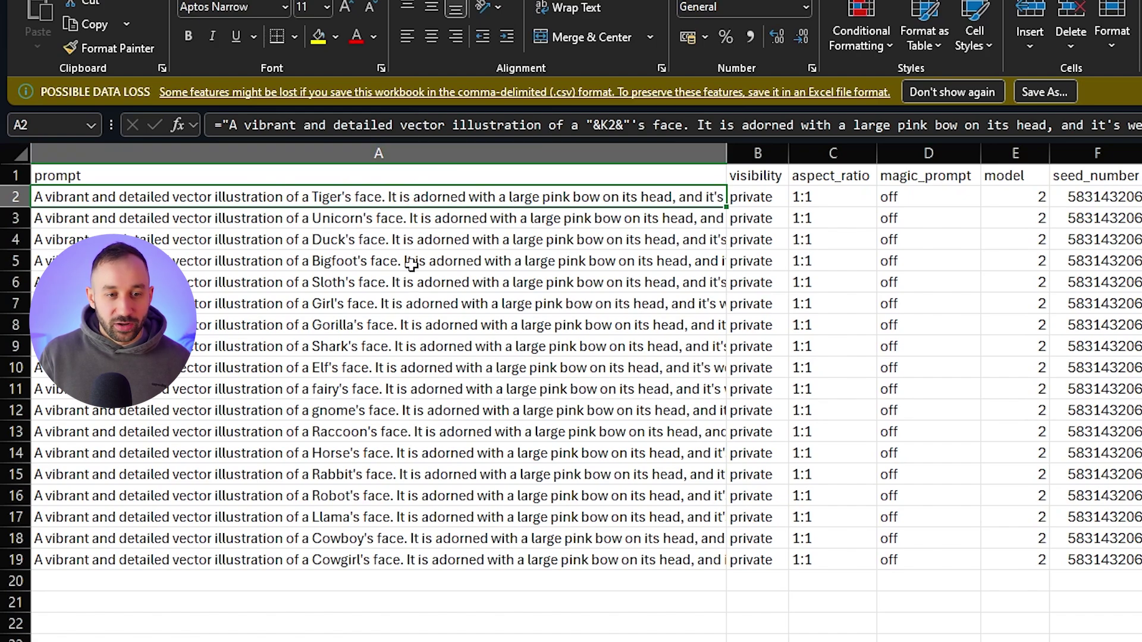
Convert the A2:A19 prompt formulas to plain text values and spot-check several rows.
{"action": "left_click", "coordinate": [535, 561], "text": "shift"}
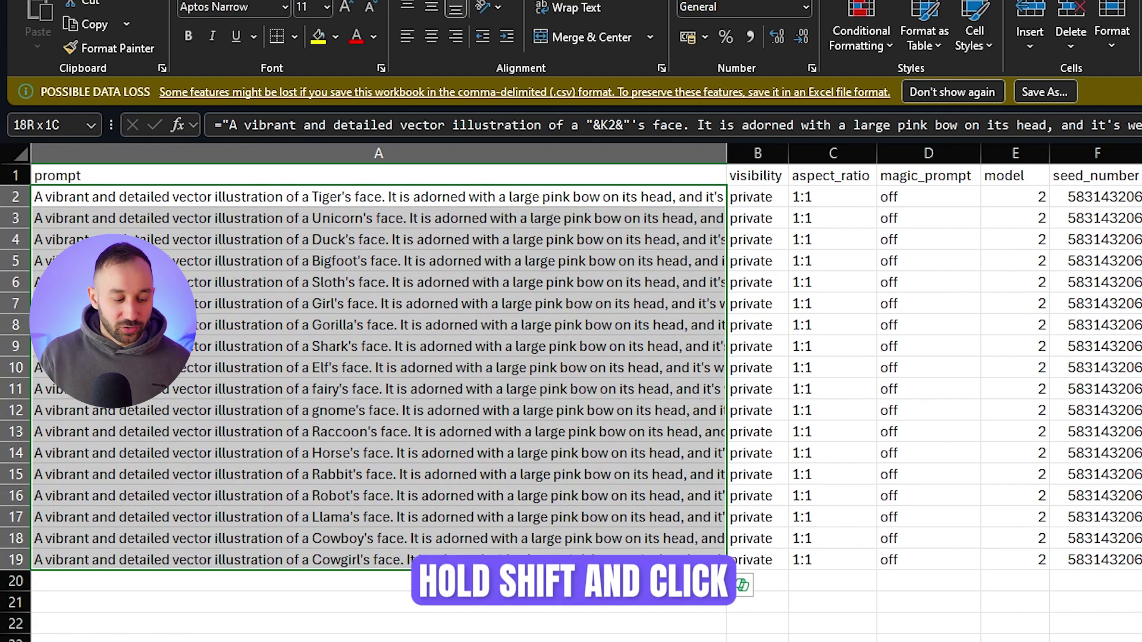
{"action": "left_click", "coordinate": [446, 199]}
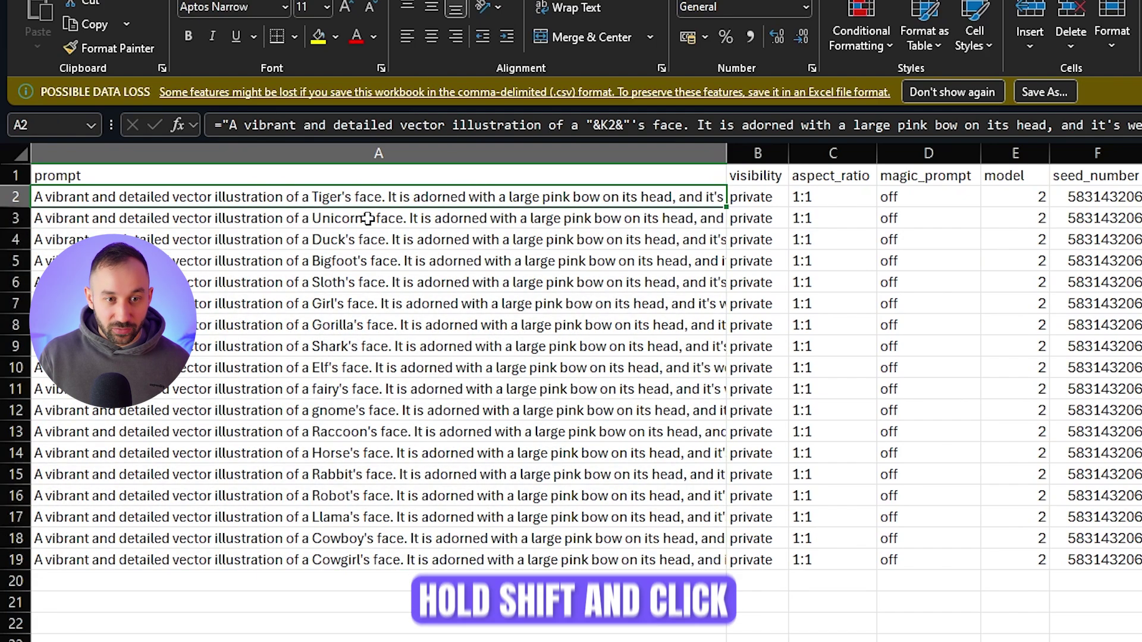
{"action": "left_click", "coordinate": [529, 560], "text": "shift"}
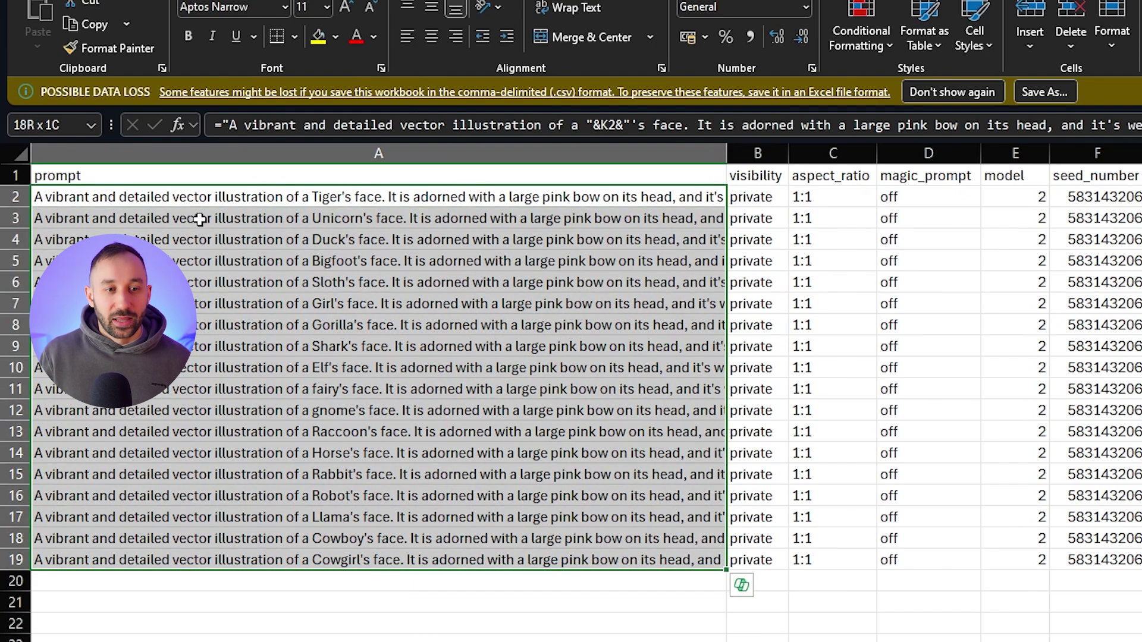
{"action": "key", "text": "ctrl+c"}
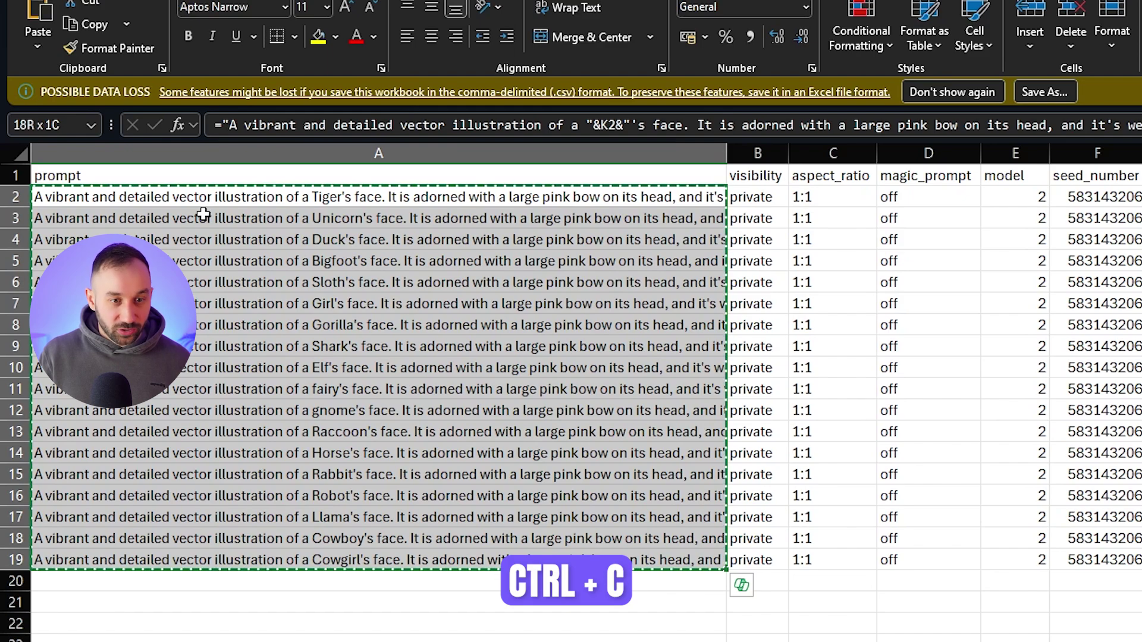
{"action": "right_click", "coordinate": [178, 195]}
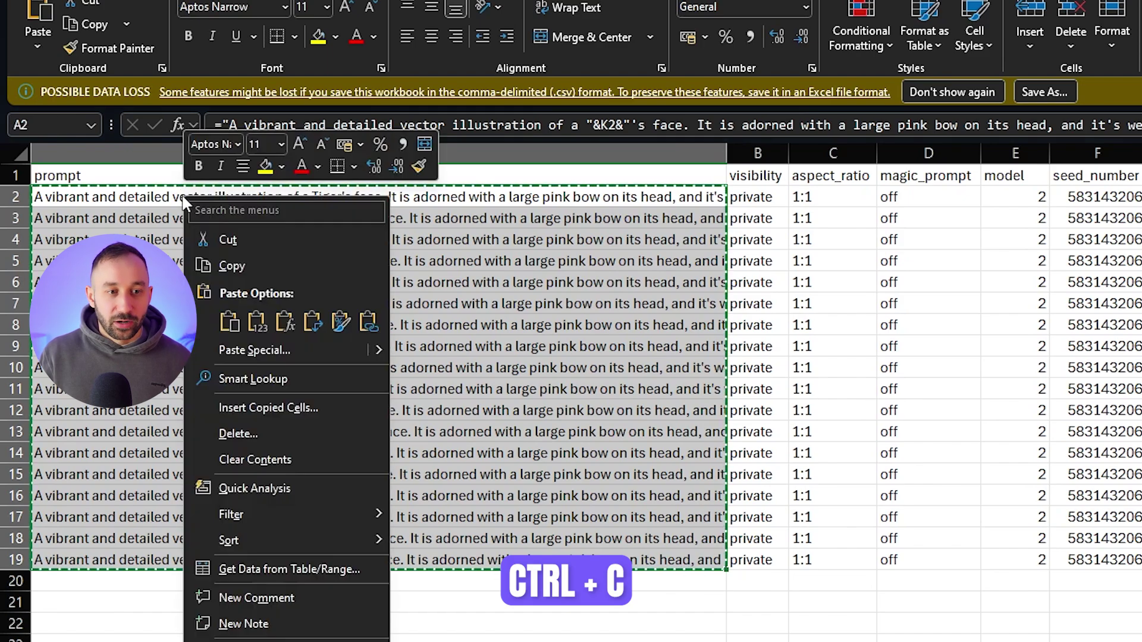
{"action": "left_click", "coordinate": [269, 326]}
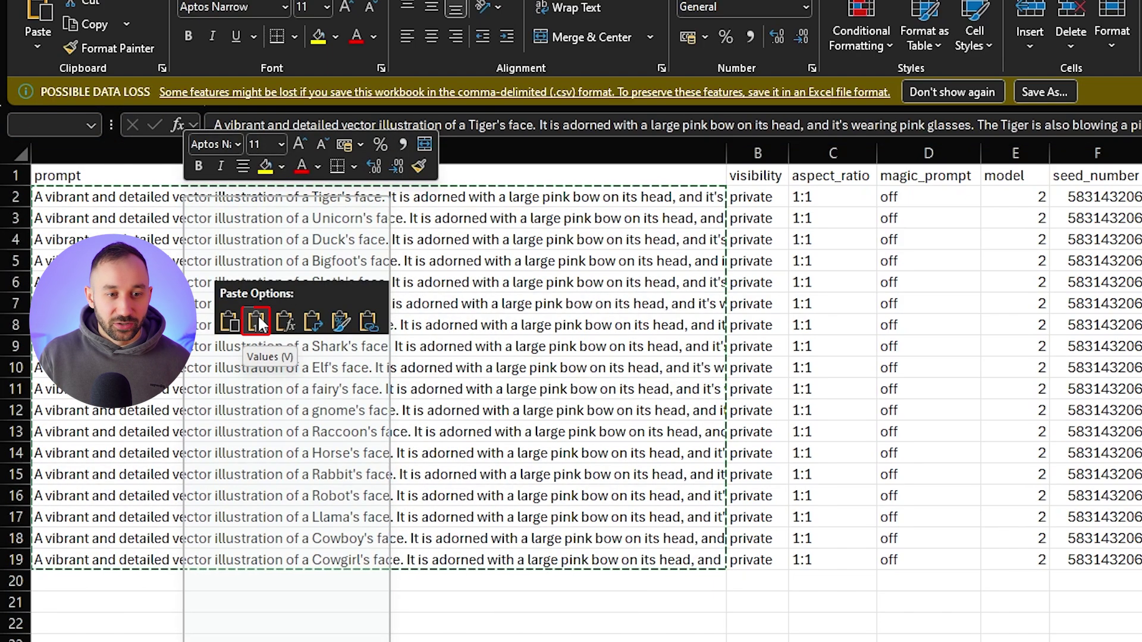
{"action": "left_click", "coordinate": [259, 326]}
{"action": "left_click", "coordinate": [262, 237]}
{"action": "left_click", "coordinate": [378, 301]}
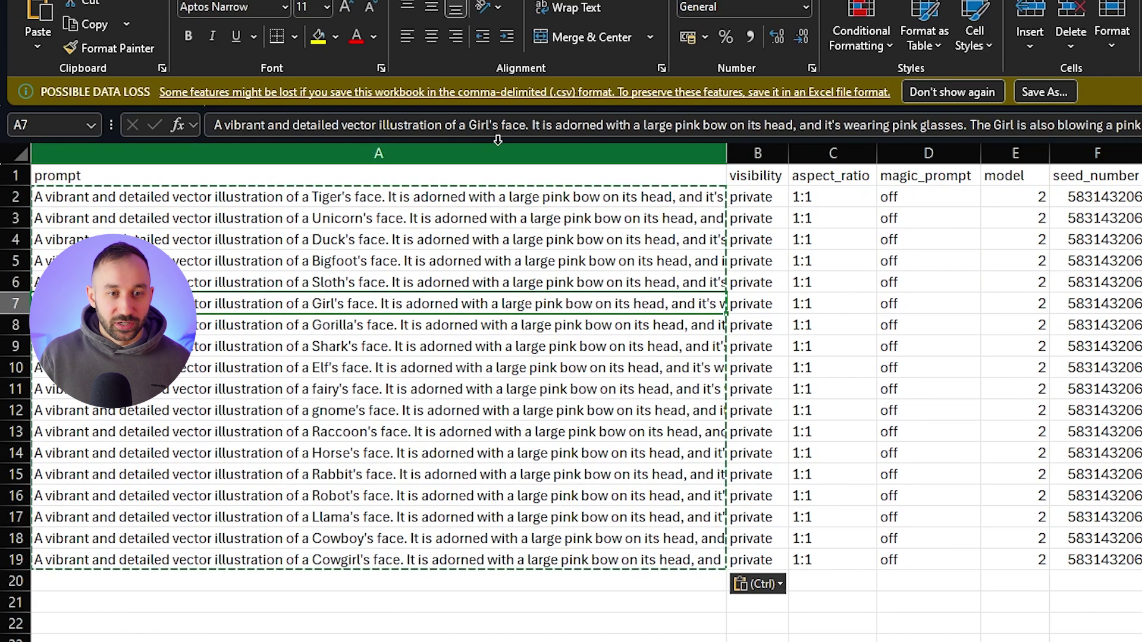
{"action": "left_click", "coordinate": [408, 429]}
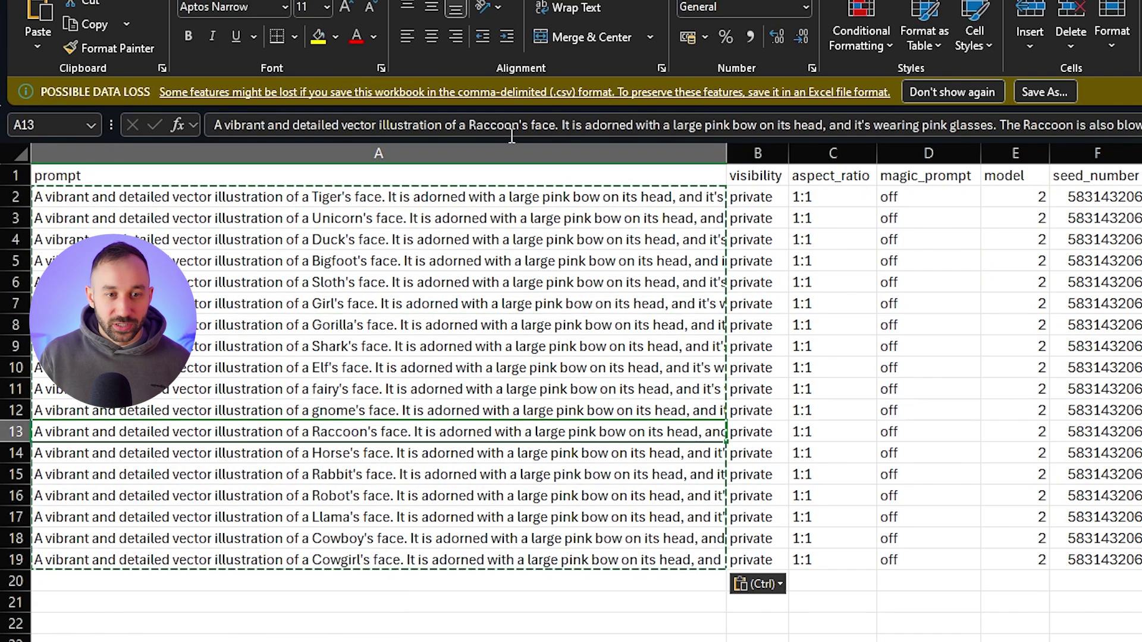
{"action": "key", "text": "Down"}
{"action": "key", "text": "Down"}
{"action": "key", "text": "Down"}
{"action": "left_click", "coordinate": [400, 517]}
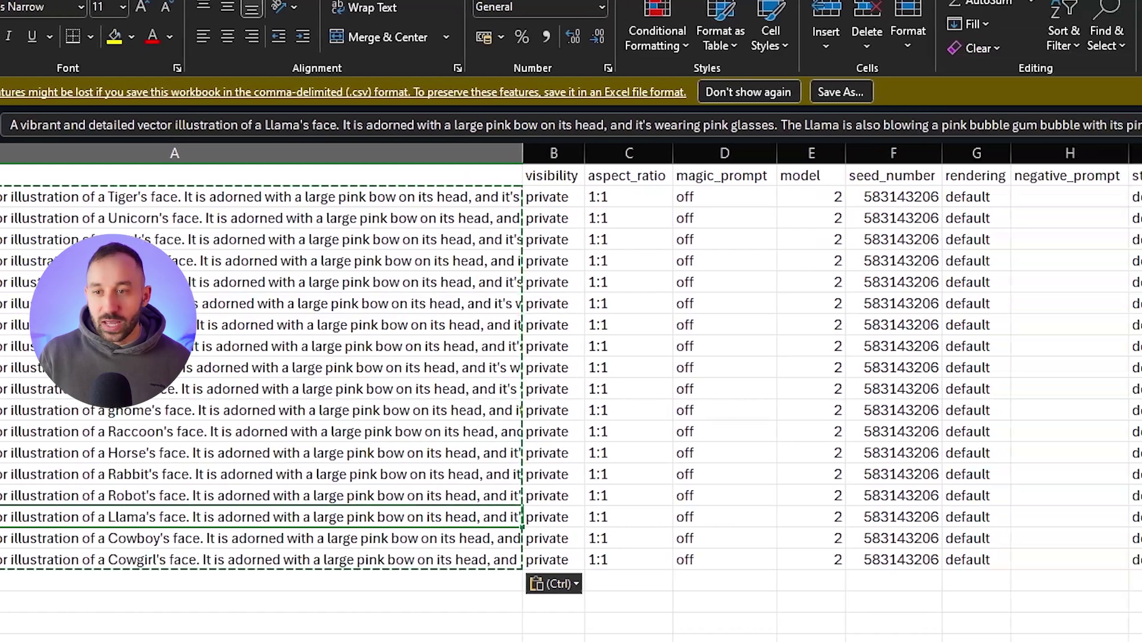
Delete the creature names in VAR column K and save the sheet.
{"action": "left_click", "coordinate": [902, 153]}
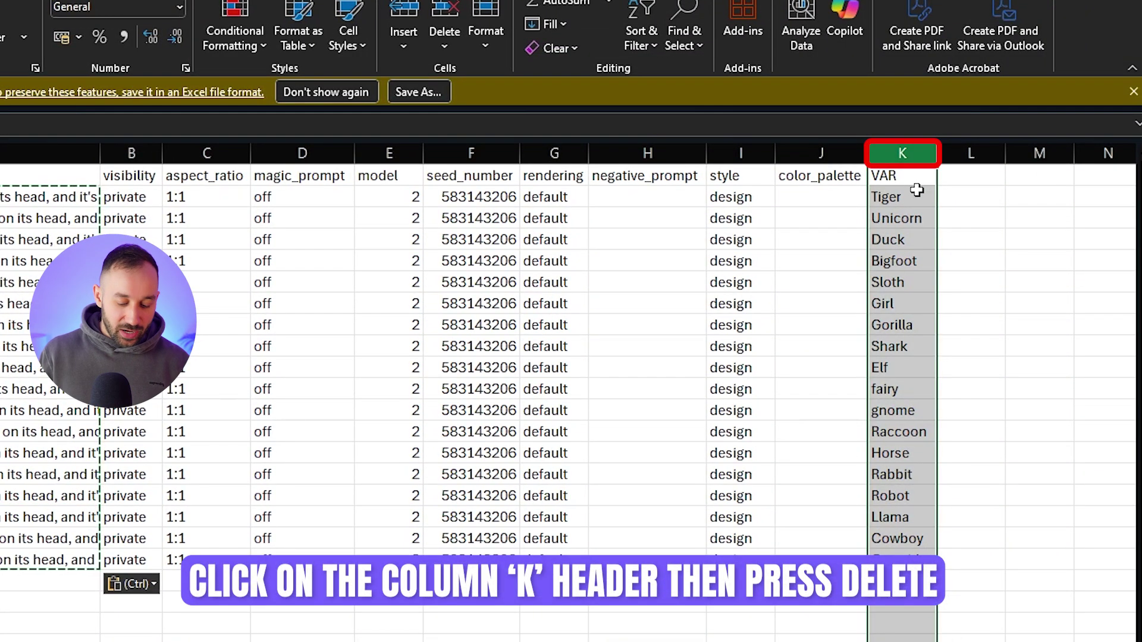
{"action": "key", "text": "Delete"}
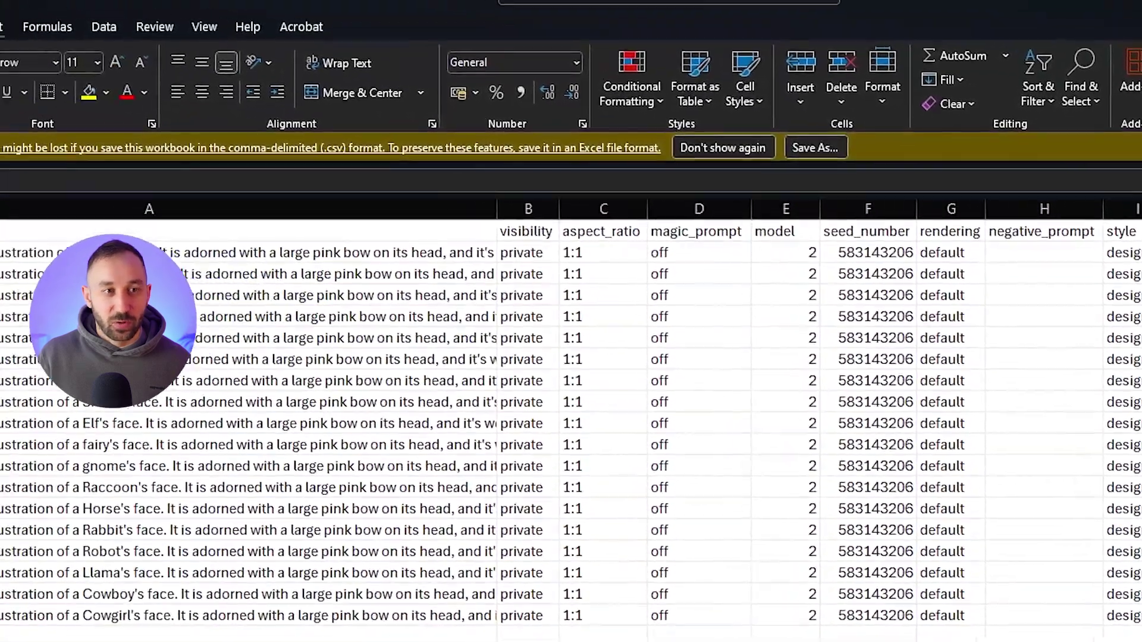
{"action": "left_click", "coordinate": [158, 23]}
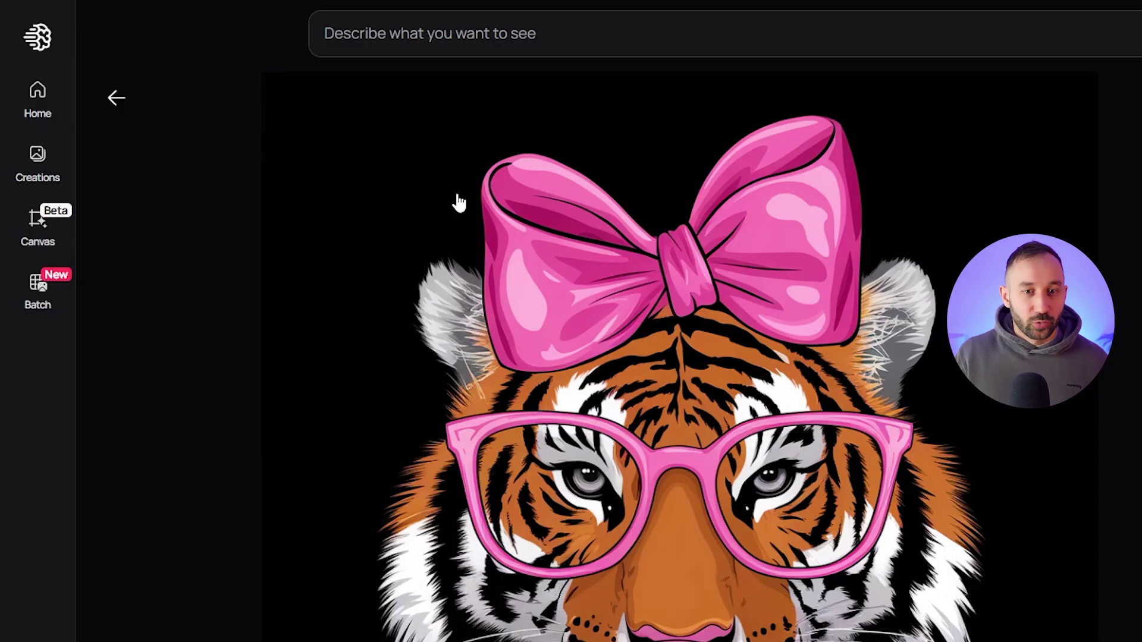
Upload the prompt CSV to Ideogram Batch and start the 18-prompt generation.
{"action": "left_click", "coordinate": [40, 308]}
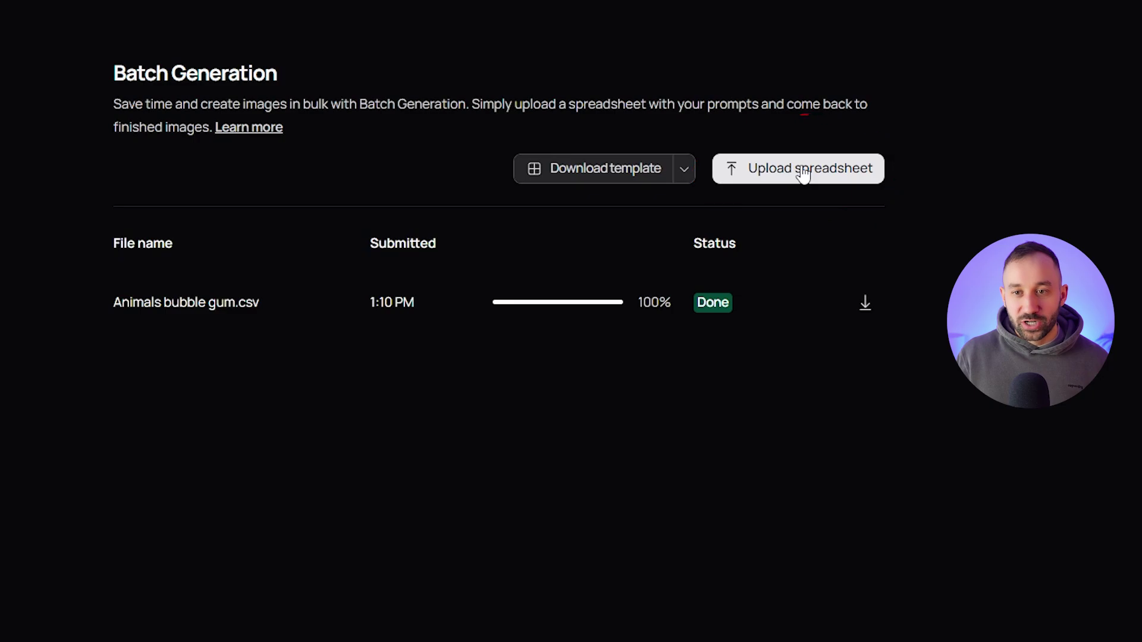
{"action": "left_click", "coordinate": [828, 177]}
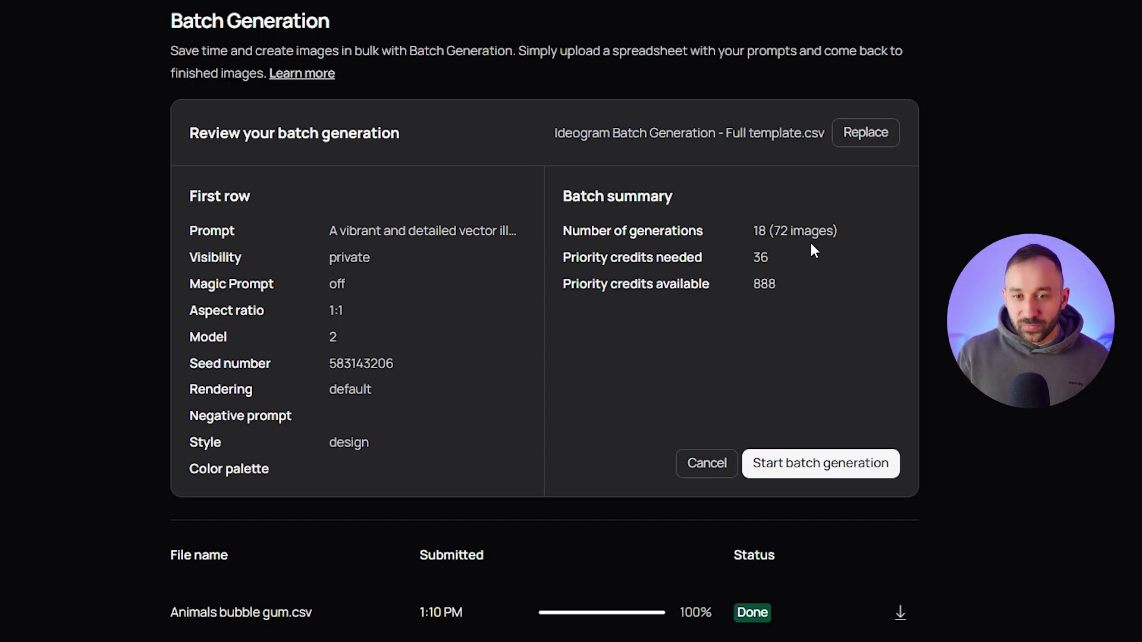
{"action": "left_click", "coordinate": [813, 471]}
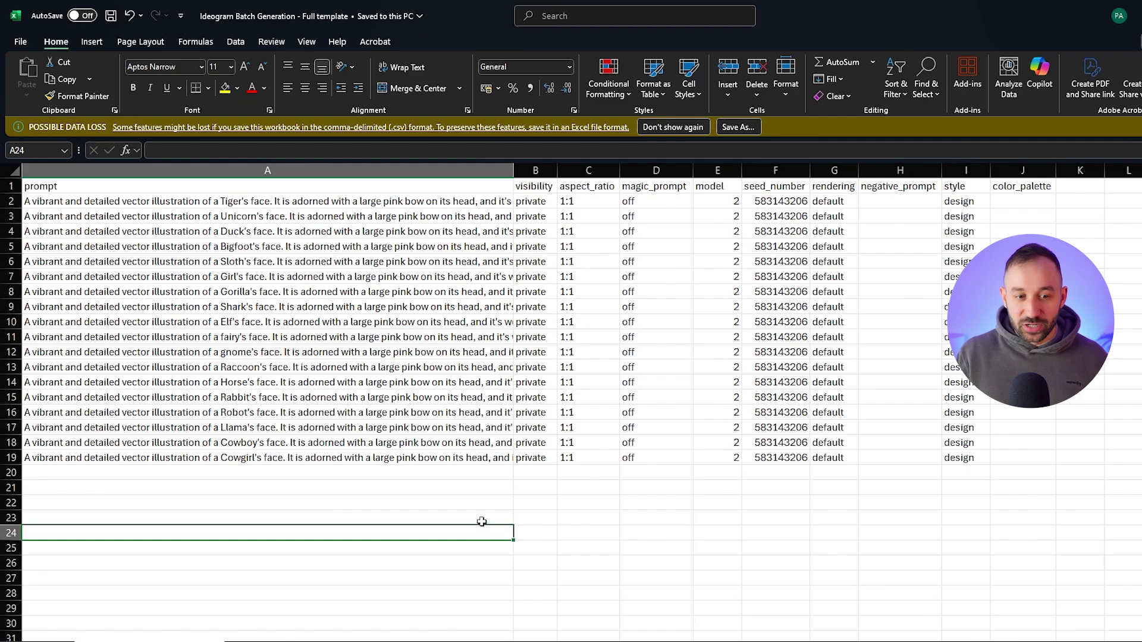
Undo twice to restore column K names and A2:A19 formulas, check them, and save.
{"action": "key", "text": "ctrl+z"}
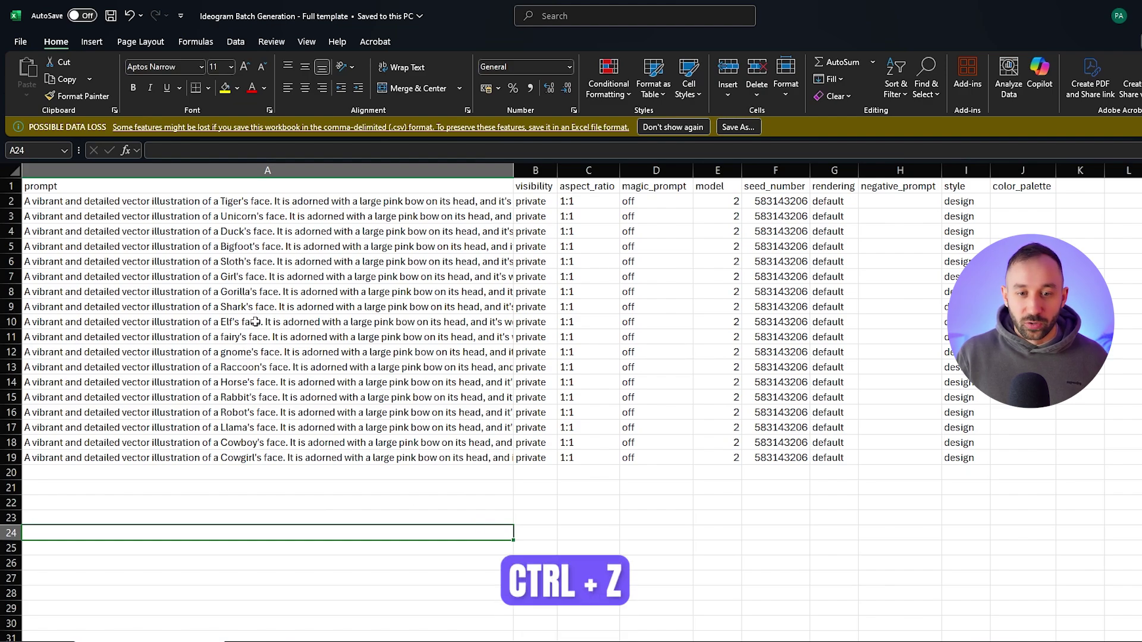
{"action": "key", "text": "ctrl+z"}
{"action": "key", "text": "ctrl+z"}
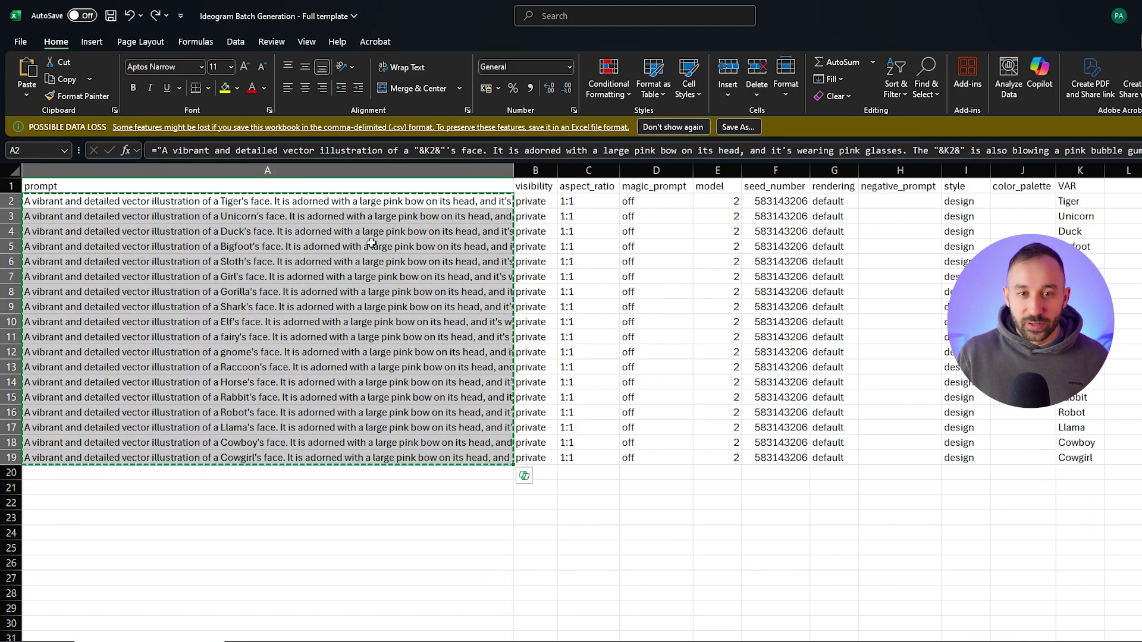
{"action": "left_click", "coordinate": [326, 239]}
{"action": "left_click", "coordinate": [365, 396]}
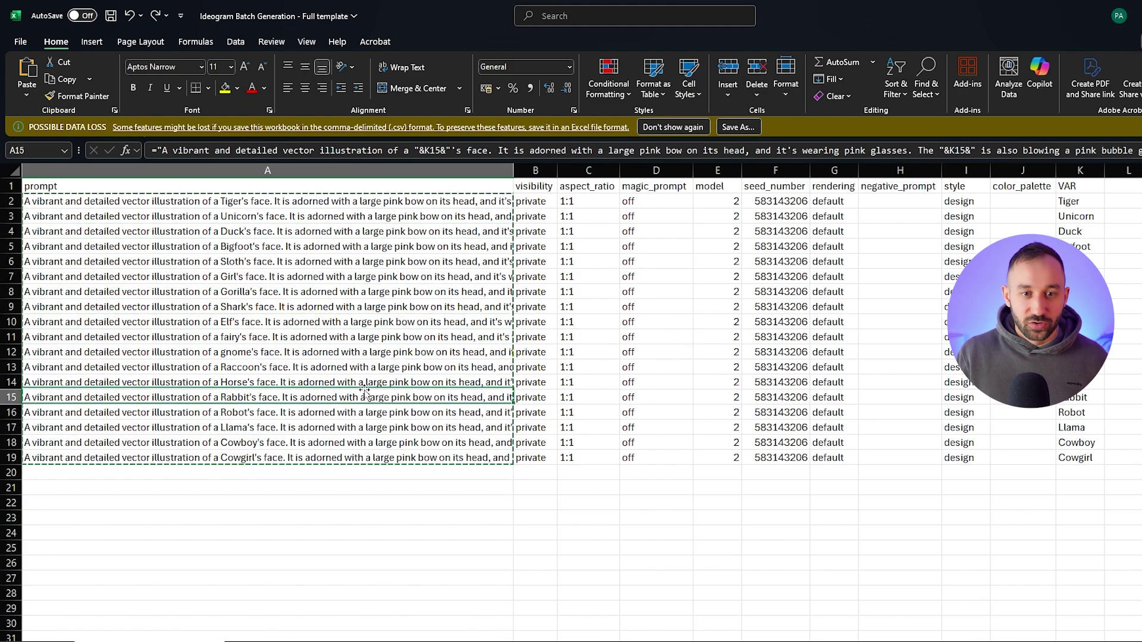
{"action": "double_click", "coordinate": [383, 487]}
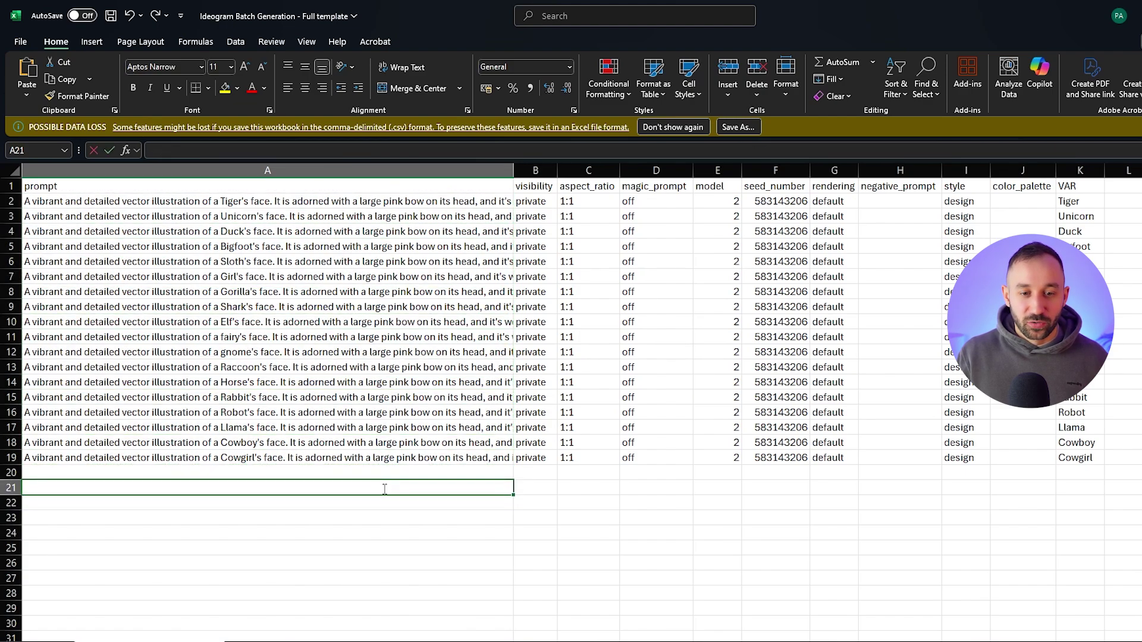
{"action": "left_click", "coordinate": [111, 16]}
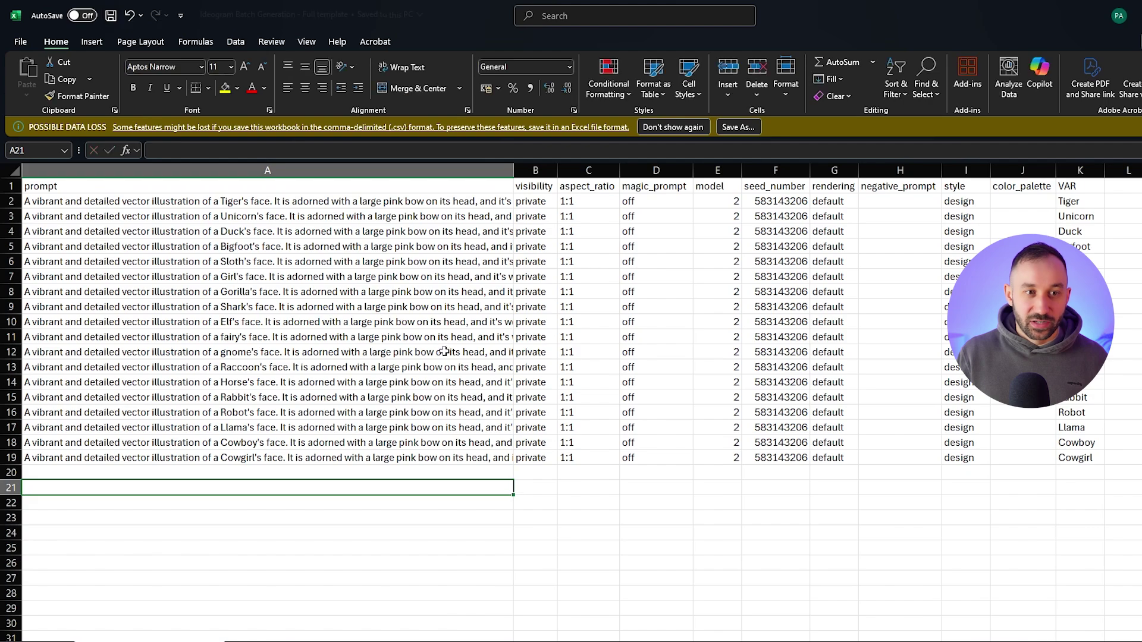
{"action": "left_click", "coordinate": [402, 333]}
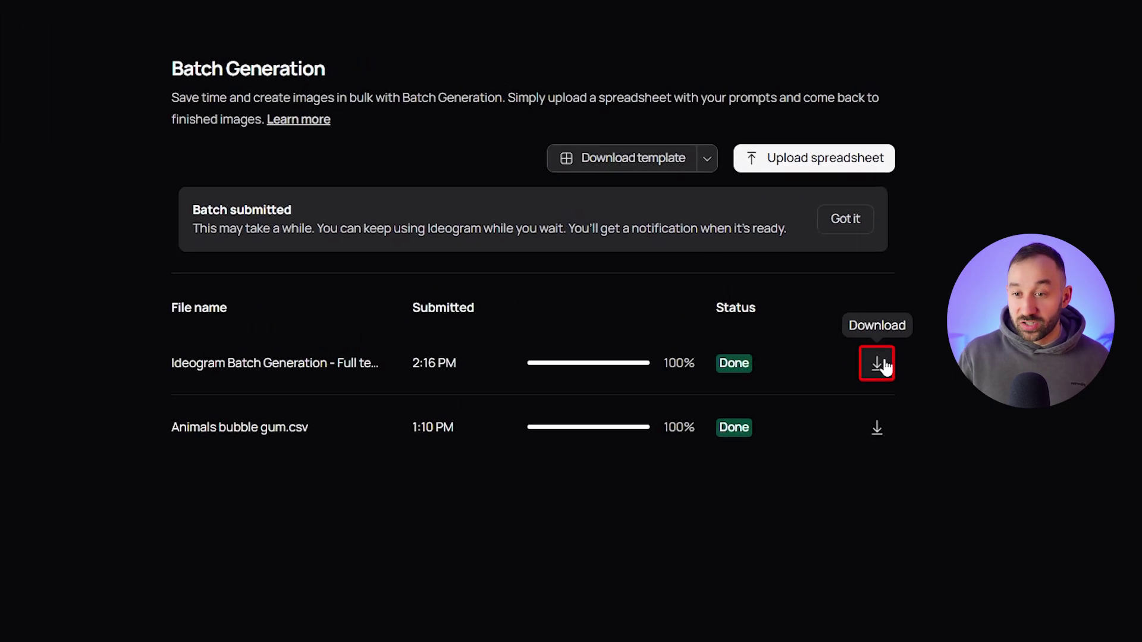
Download the images from the newest Done batch row.
{"action": "left_click", "coordinate": [882, 367]}
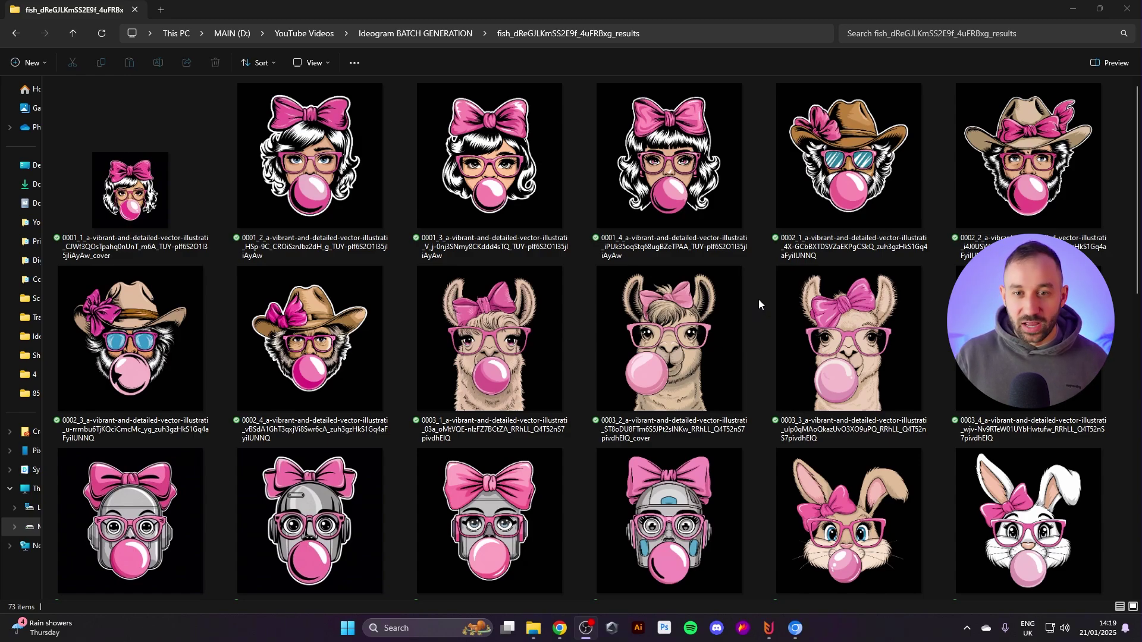
{"action": "scroll", "coordinate": [758, 299], "scroll_direction": "down", "scroll_amount": 1}
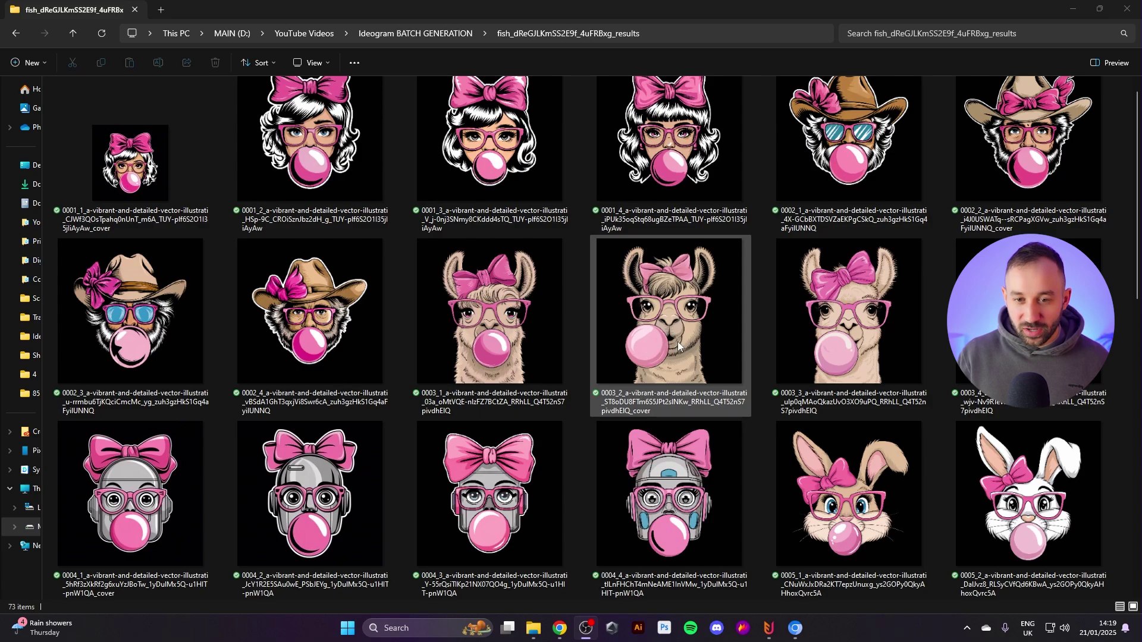
{"action": "scroll", "coordinate": [746, 369], "scroll_direction": "down", "scroll_amount": 3}
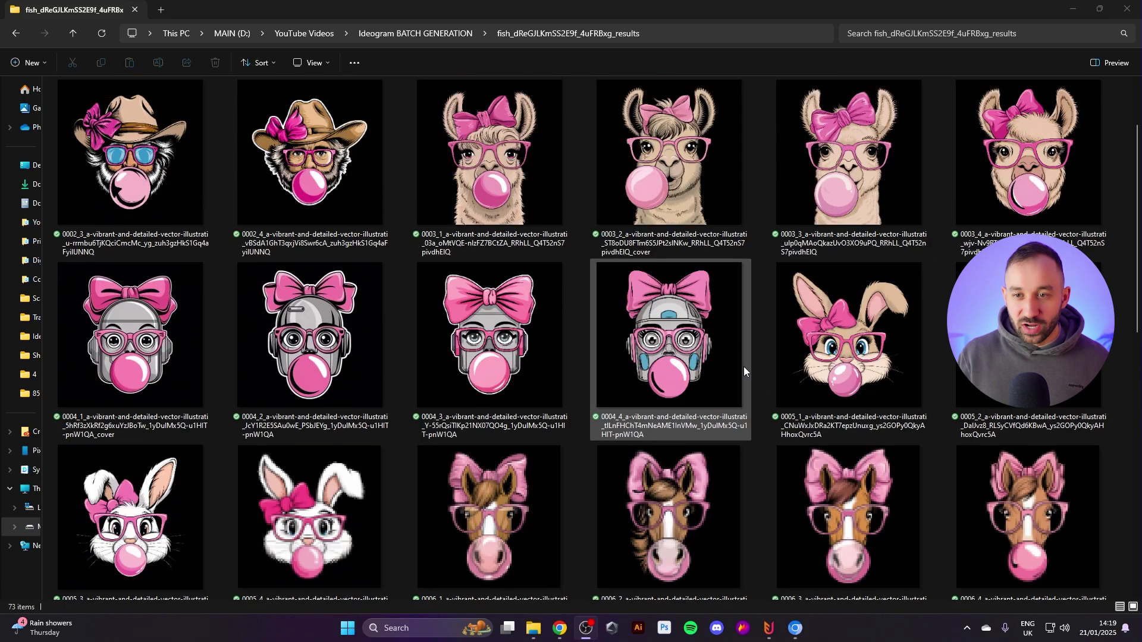
{"action": "scroll", "coordinate": [749, 365], "scroll_direction": "down", "scroll_amount": 3}
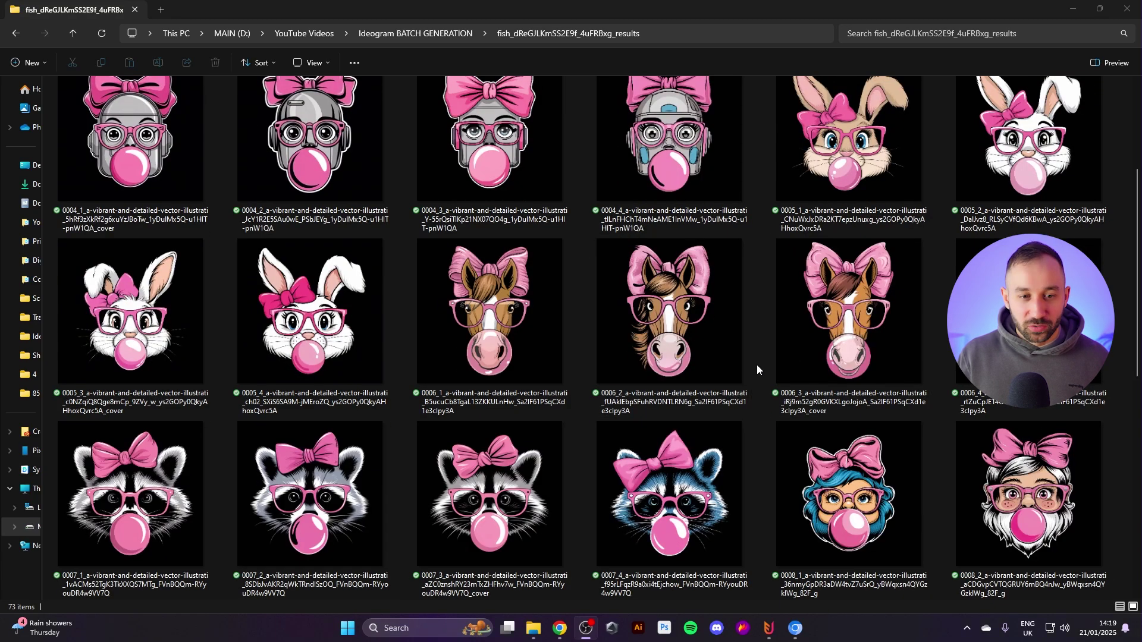
{"action": "scroll", "coordinate": [160, 339], "scroll_direction": "down", "scroll_amount": 3}
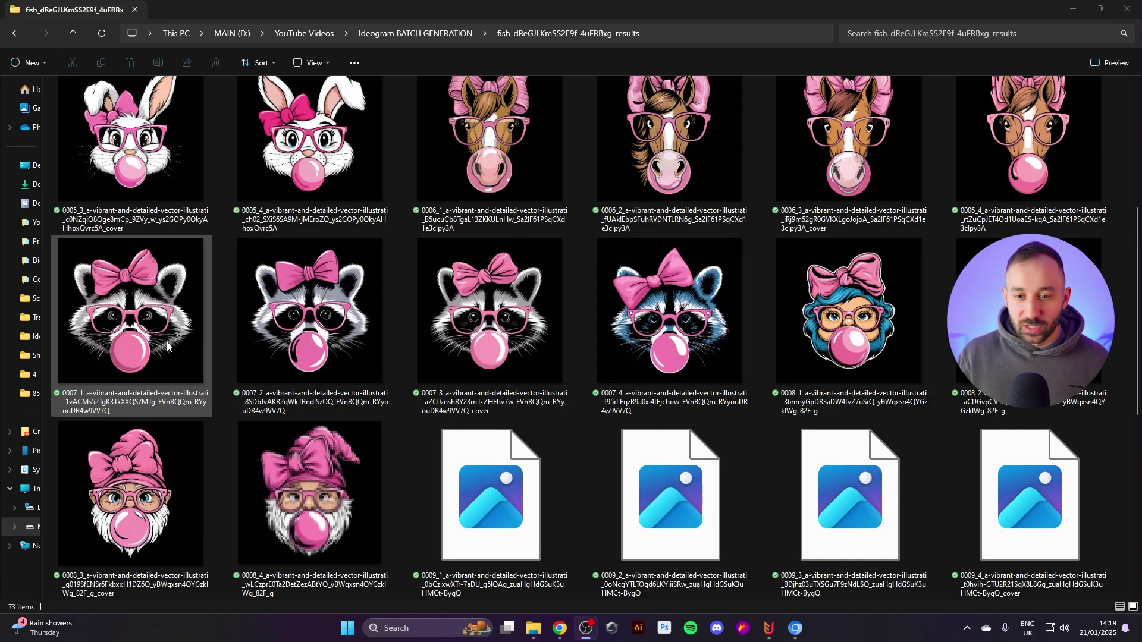
{"action": "scroll", "coordinate": [520, 365], "scroll_direction": "down", "scroll_amount": 6}
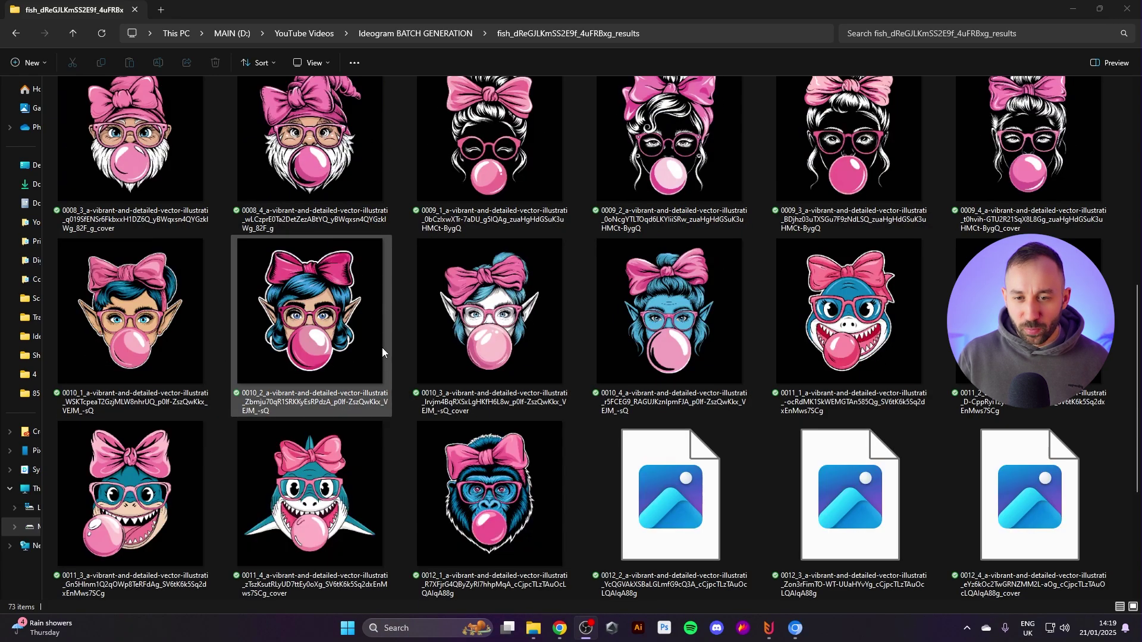
{"action": "scroll", "coordinate": [327, 463], "scroll_direction": "down", "scroll_amount": 3}
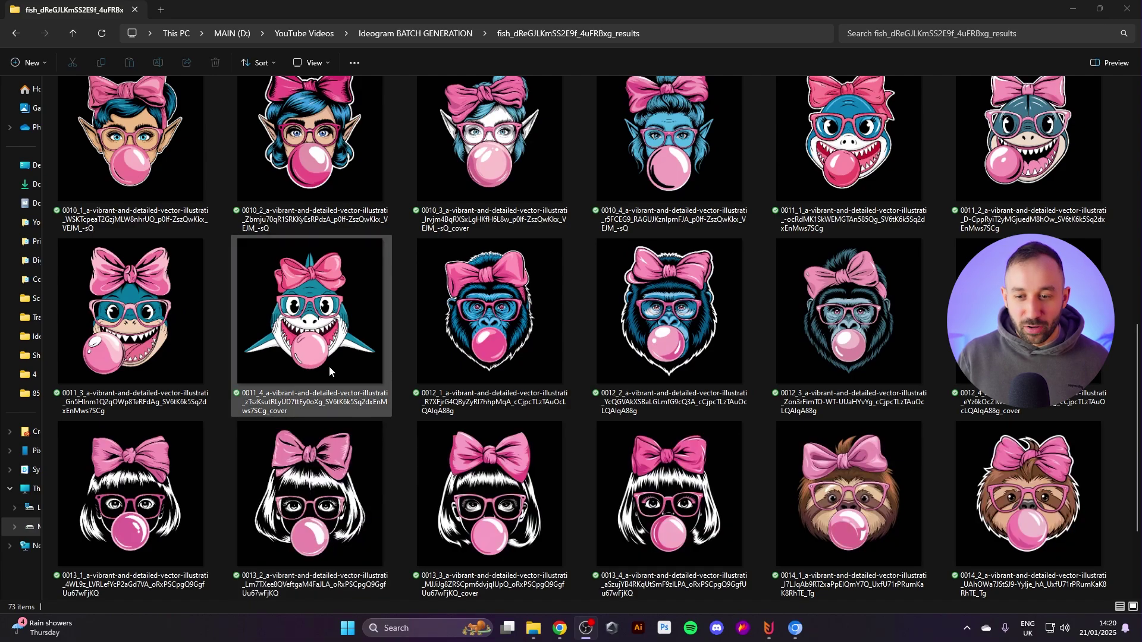
{"action": "scroll", "coordinate": [330, 372], "scroll_direction": "down", "scroll_amount": 3}
{"action": "scroll", "coordinate": [629, 397], "scroll_direction": "down", "scroll_amount": 3}
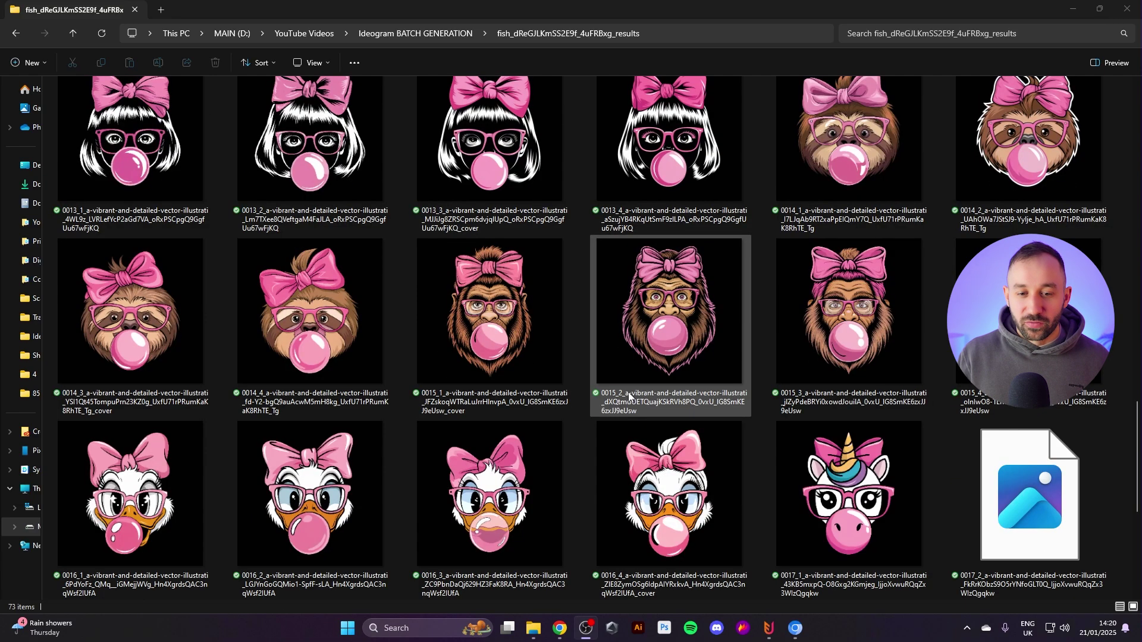
{"action": "scroll", "coordinate": [629, 396], "scroll_direction": "down", "scroll_amount": 3}
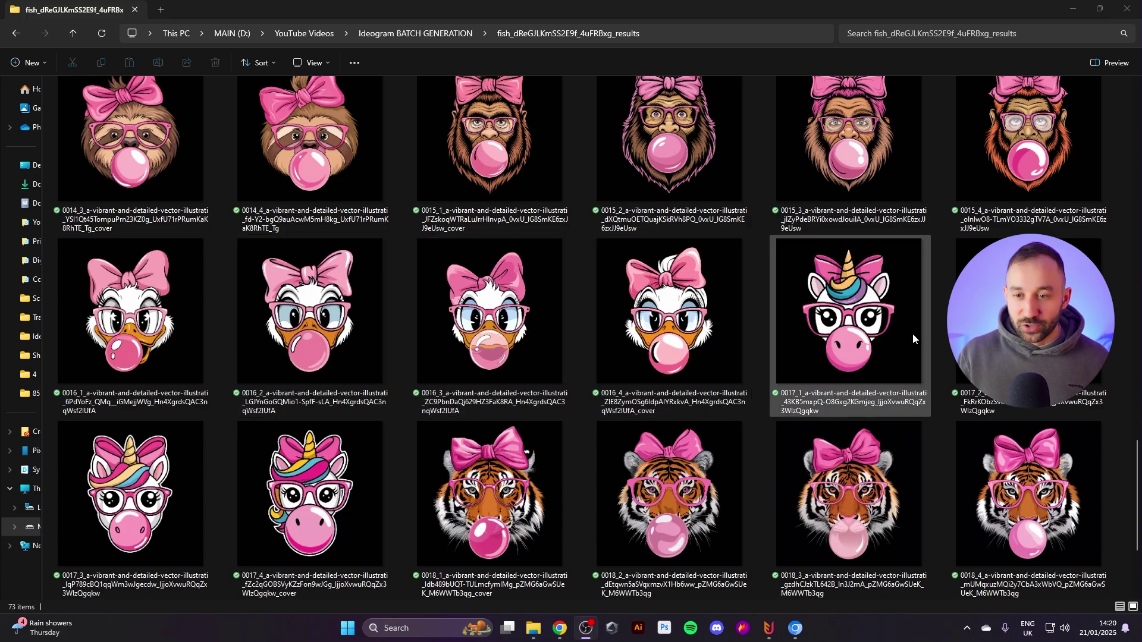
{"action": "scroll", "coordinate": [964, 339], "scroll_direction": "down", "scroll_amount": 3}
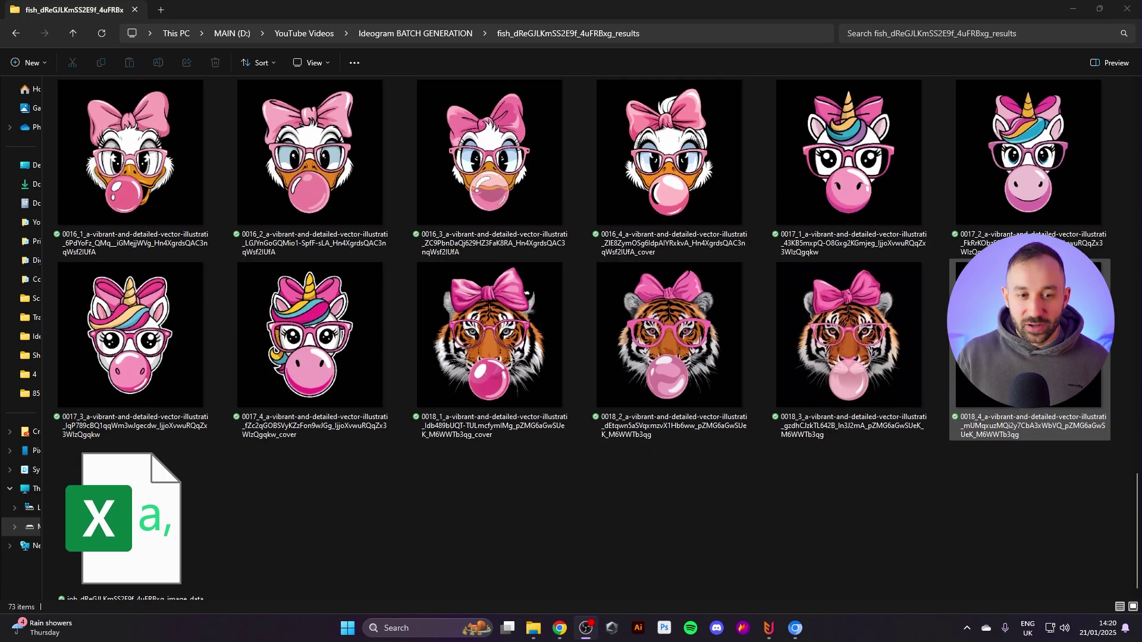
{"action": "scroll", "coordinate": [850, 351], "scroll_direction": "up", "scroll_amount": 3}
{"action": "scroll", "coordinate": [401, 433], "scroll_direction": "up", "scroll_amount": 6}
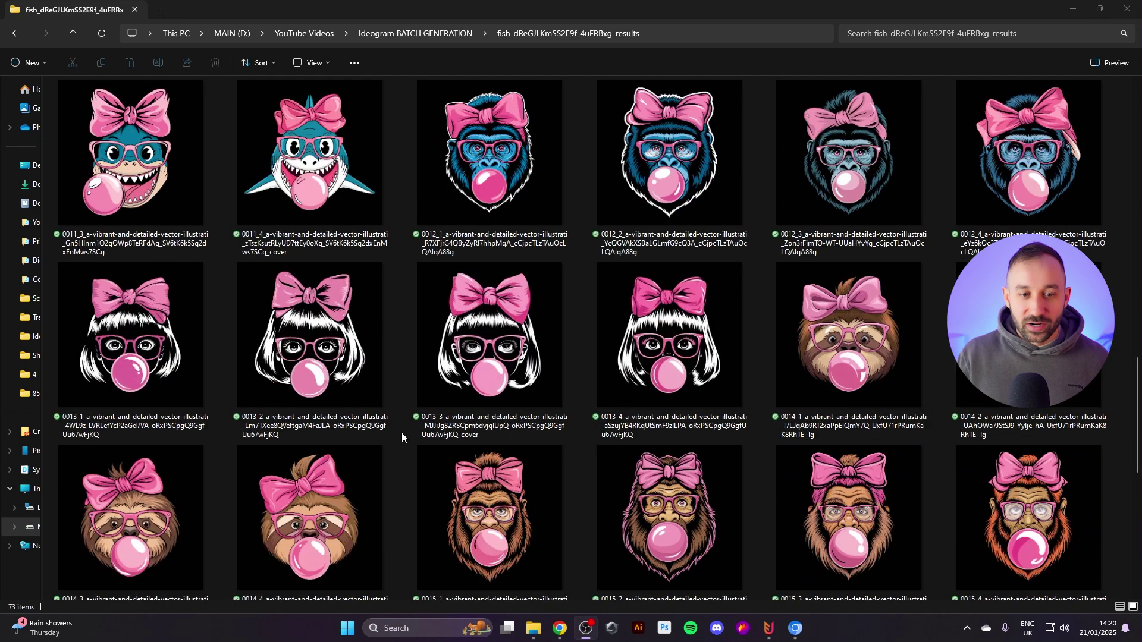
{"action": "scroll", "coordinate": [402, 433], "scroll_direction": "up", "scroll_amount": 15}
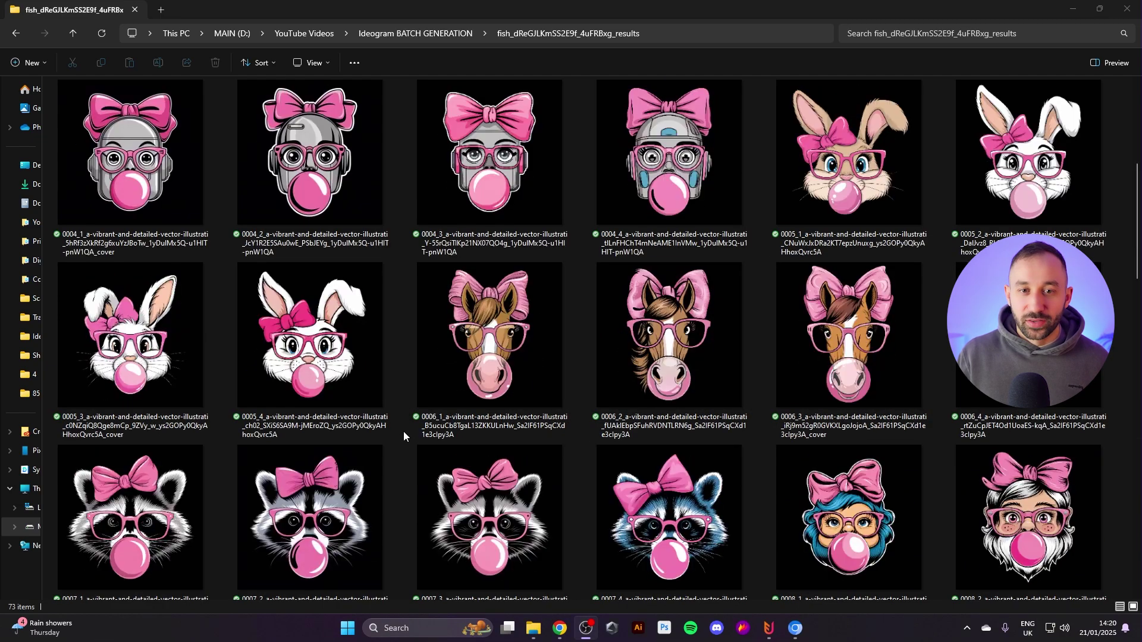